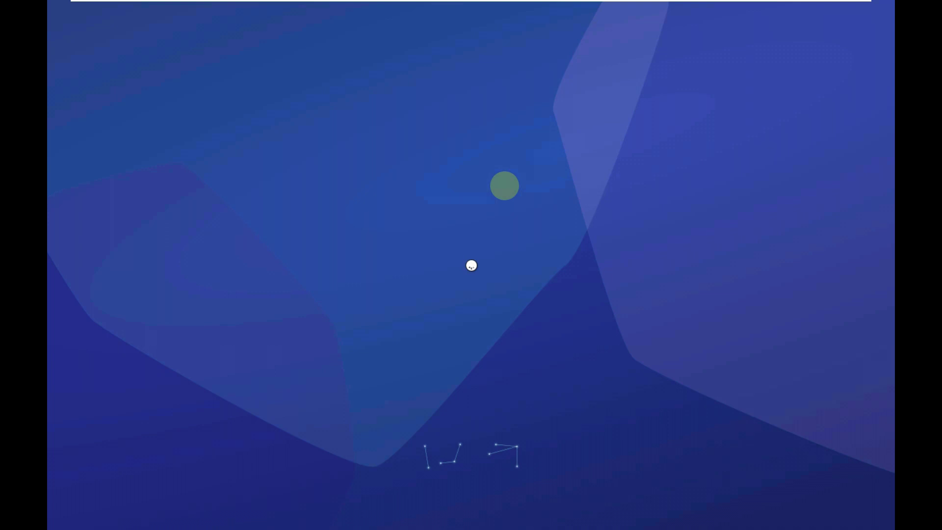
pyautogui.click(502, 126)
pyautogui.click(496, 299)
pyautogui.click(432, 314)
pyautogui.click(502, 279)
pyautogui.click(474, 182)
pyautogui.click(531, 314)
pyautogui.click(452, 252)
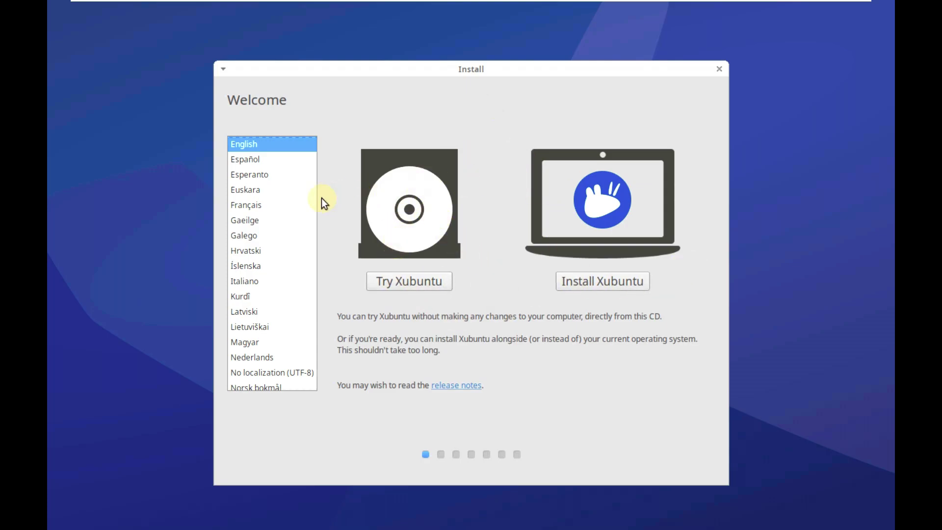
# Look through the installer's language list, keep English, and start the live session with Try Xubuntu.
pyautogui.scroll(1, 315, 208)
pyautogui.scroll(3, 313, 176)
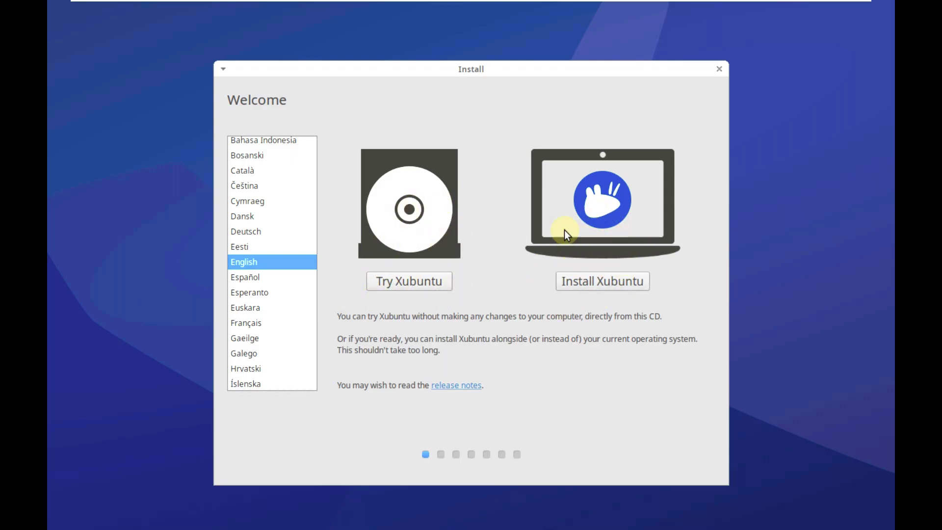
pyautogui.scroll(1, 312, 161)
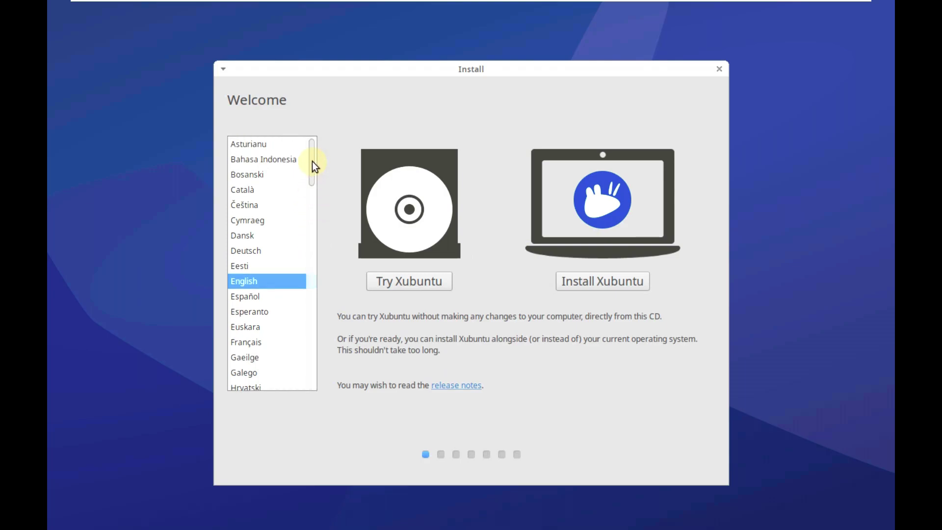
pyautogui.moveTo(314, 184)
pyautogui.mouseDown()
pyautogui.moveTo(337, 374)
pyautogui.moveTo(322, 295)
pyautogui.moveTo(325, 174)
pyautogui.mouseUp()
pyautogui.click(380, 279)
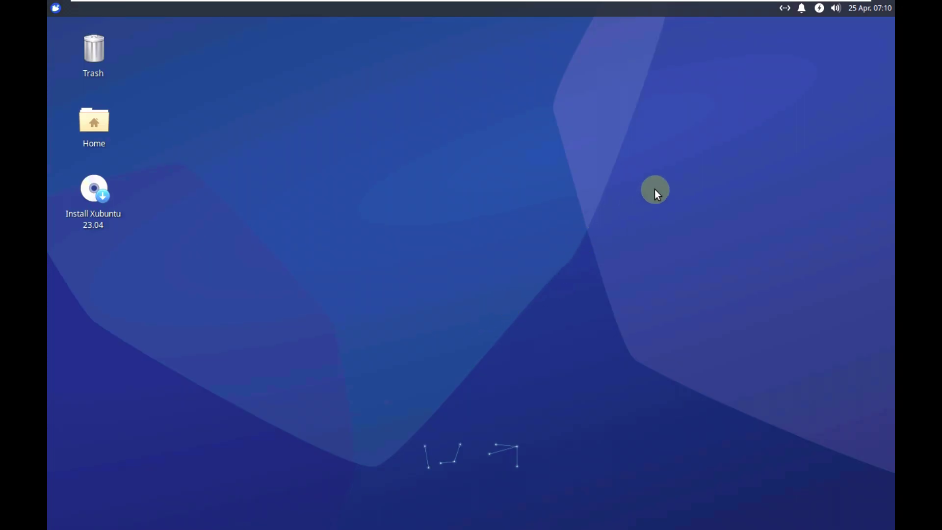
# Turn off stretching of the virtual machine's screen, then set its display resolution to 1920x1080 and keep the configuration.
pyautogui.moveTo(847, 6)
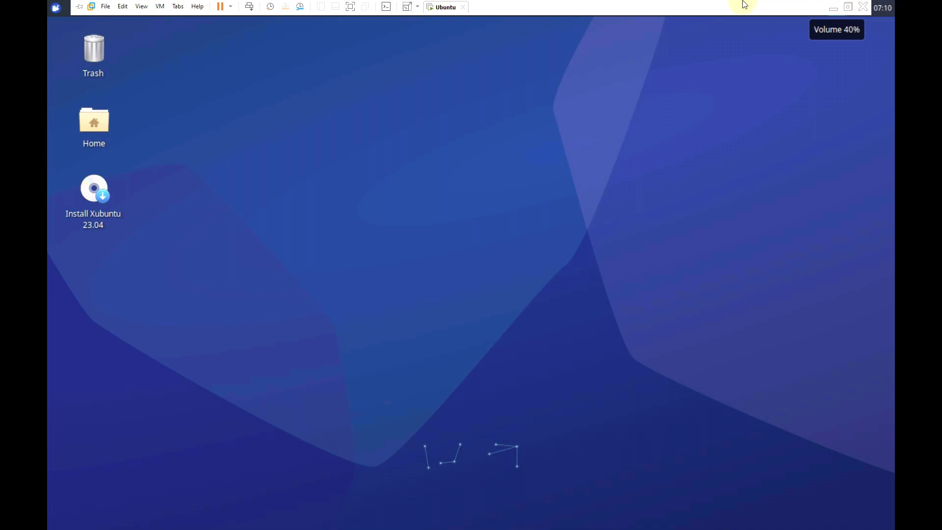
pyautogui.click(407, 10)
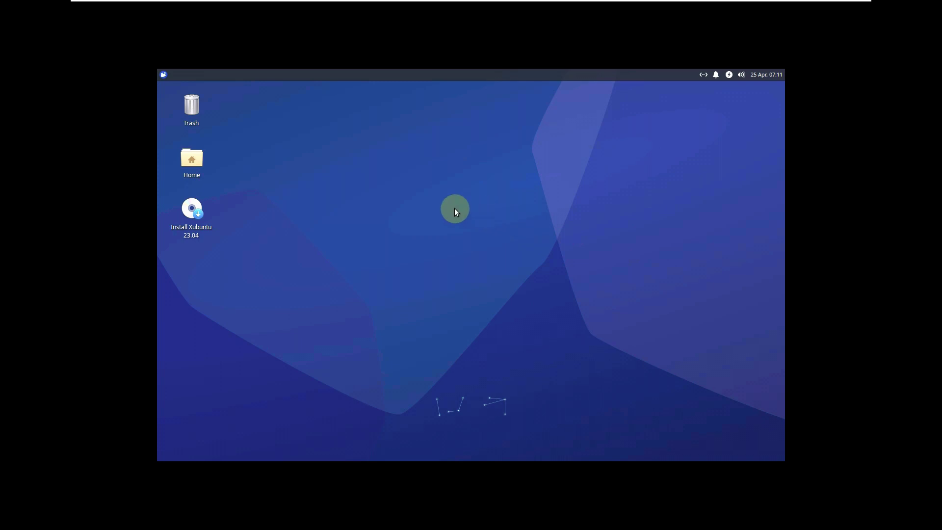
pyautogui.click(163, 74)
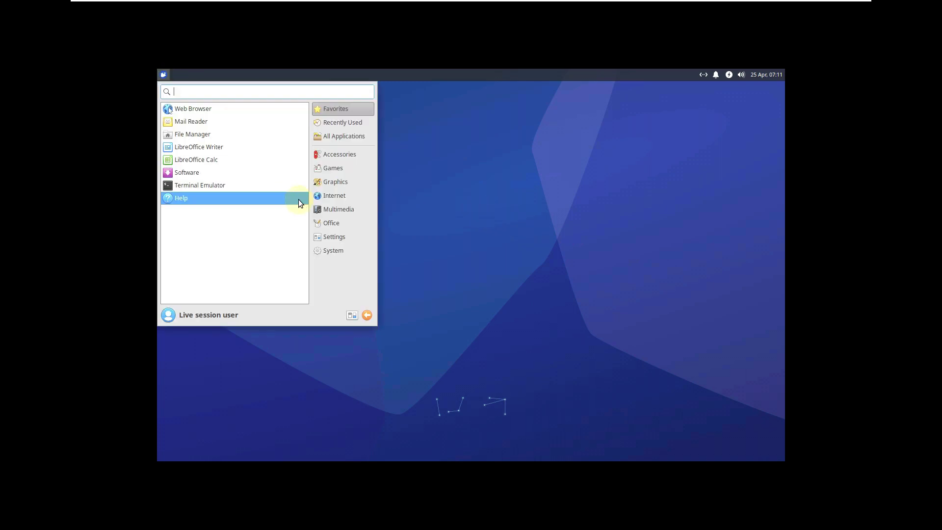
pyautogui.click(340, 239)
pyautogui.click(240, 262)
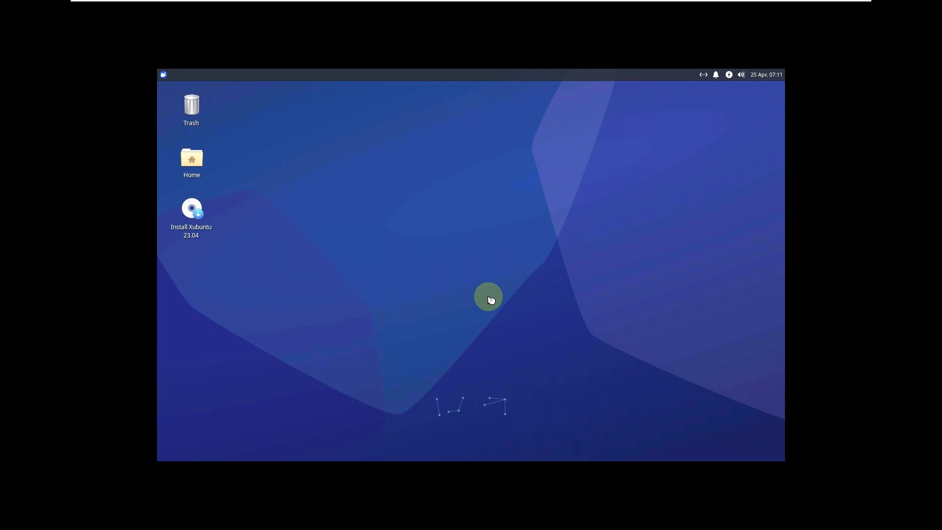
pyautogui.click(571, 210)
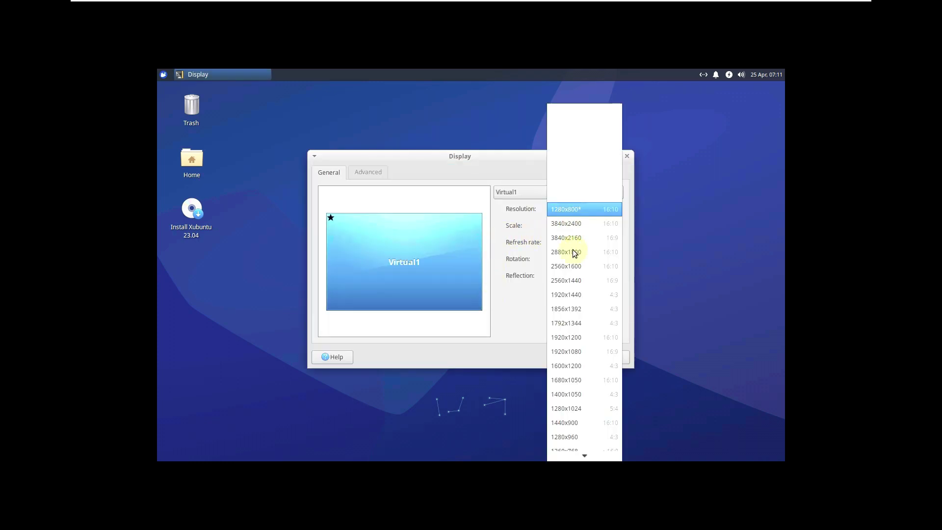
pyautogui.click(576, 348)
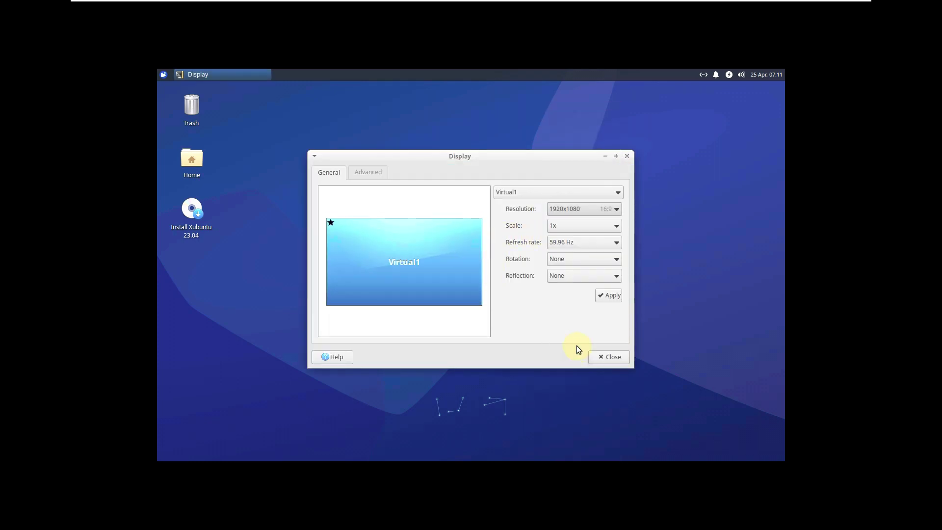
pyautogui.click(608, 295)
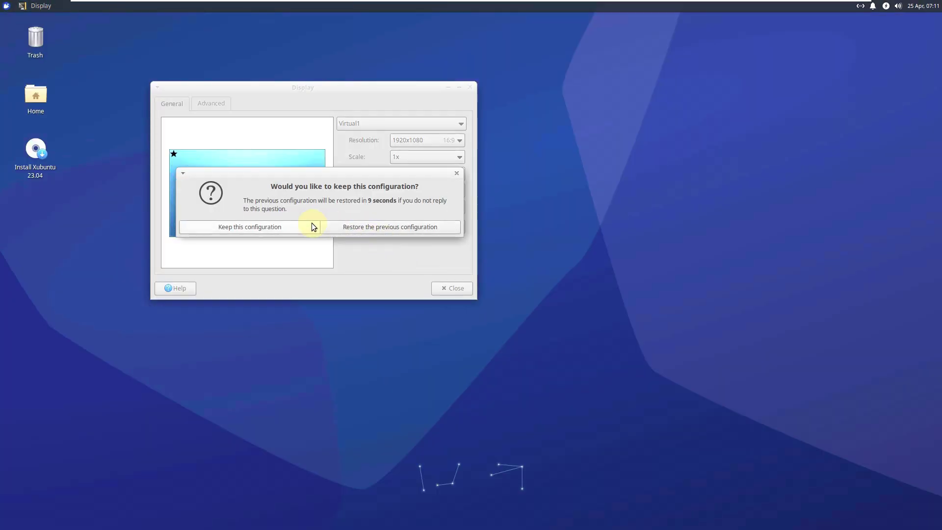
pyautogui.click(311, 223)
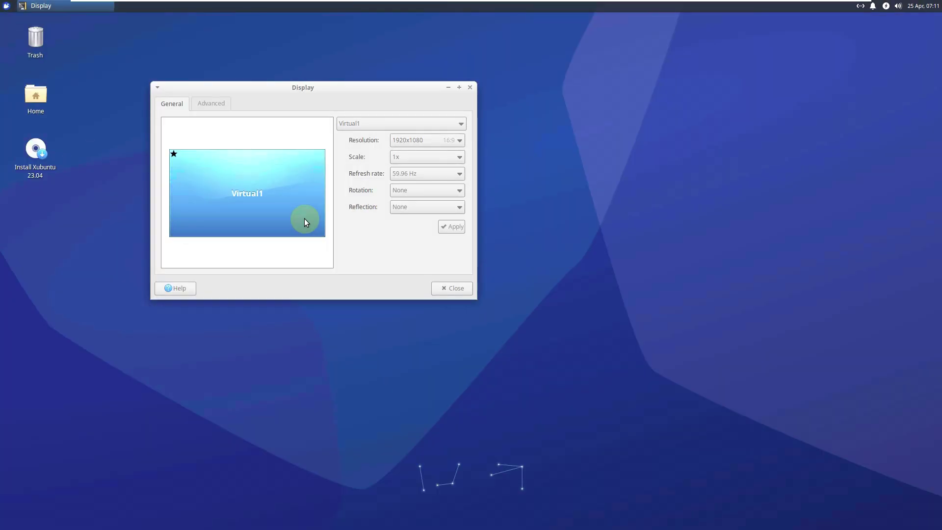
pyautogui.moveTo(326, 88); pyautogui.dragTo(508, 136)
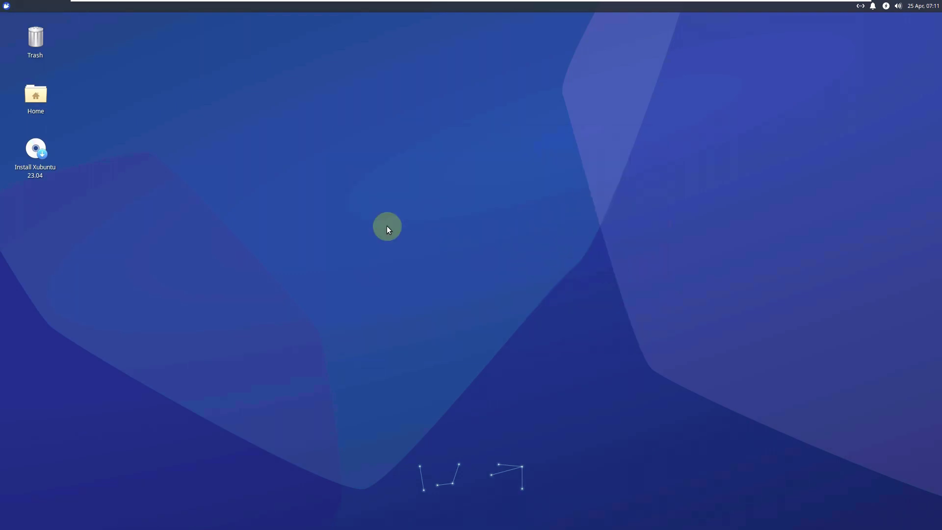
# Check the Window Scaling choices in the Appearance settings and close the dialog without changing them.
pyautogui.click(6, 6)
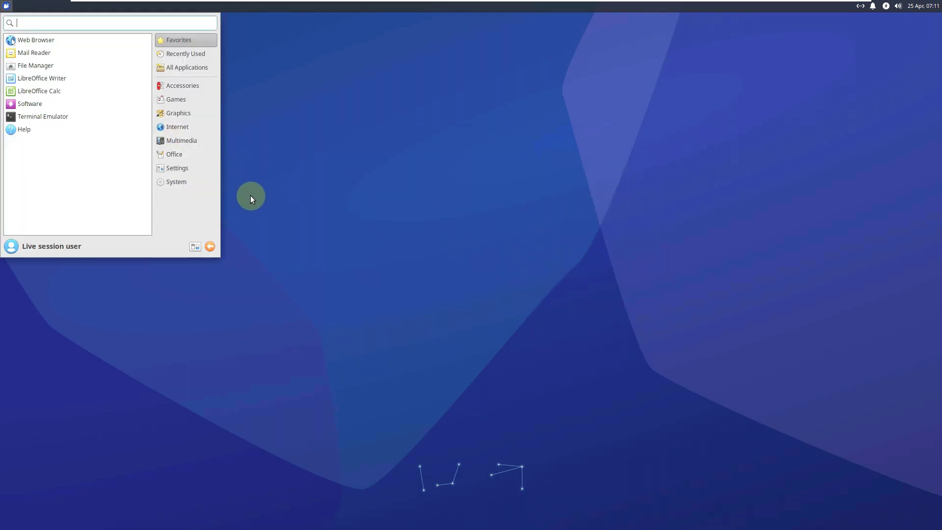
pyautogui.click(171, 168)
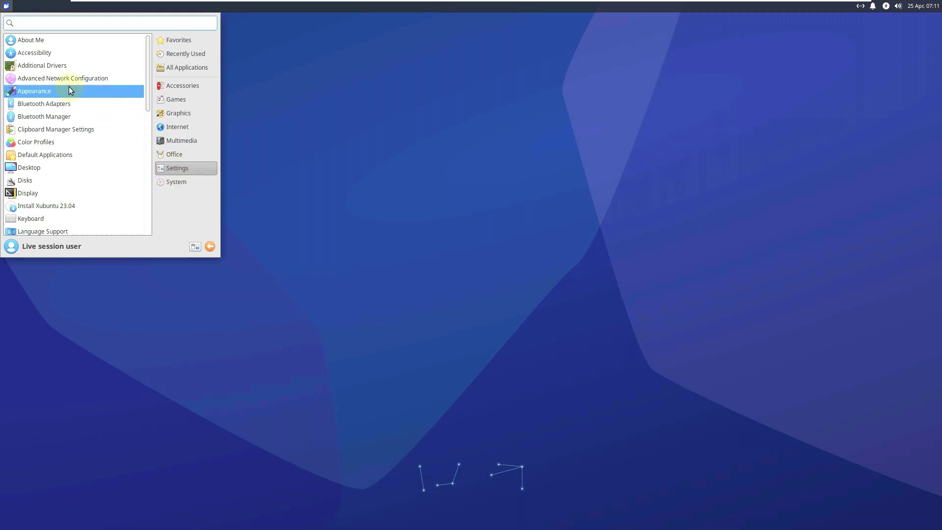
pyautogui.click(147, 116)
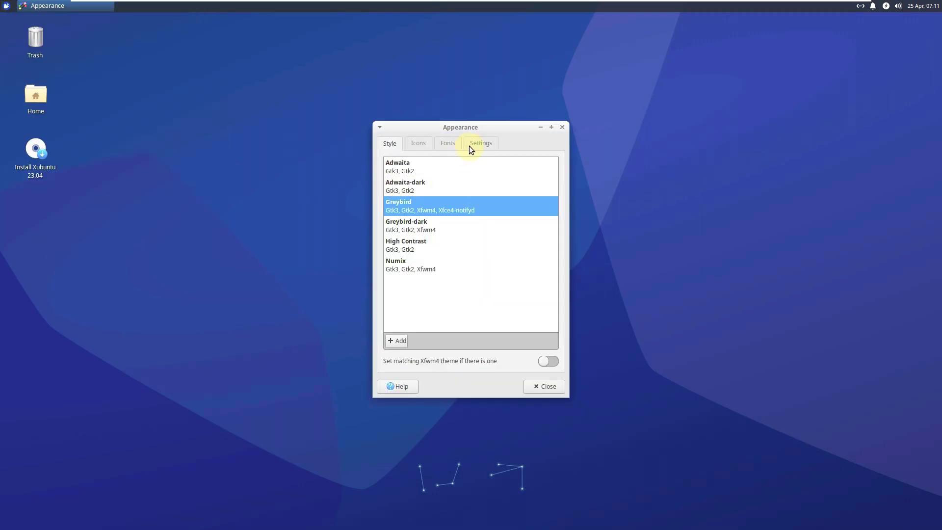
pyautogui.click(469, 146)
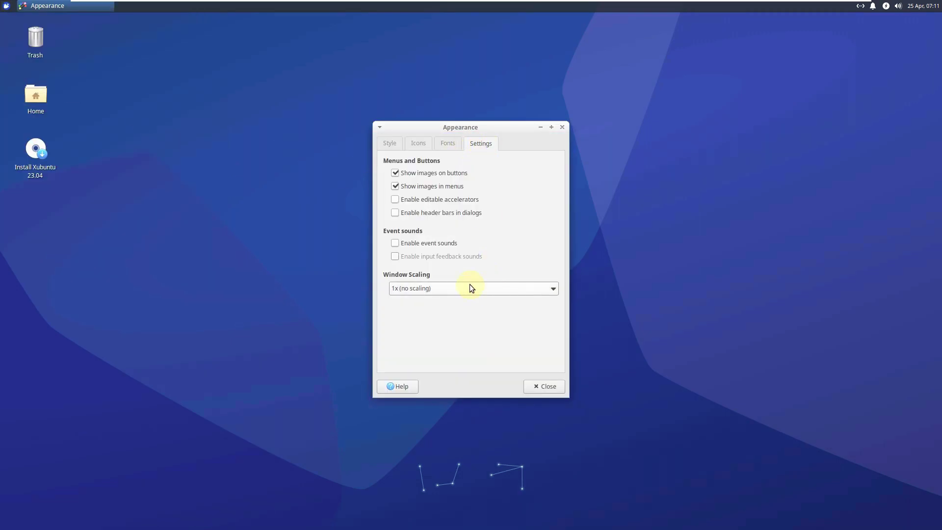
pyautogui.click(441, 290)
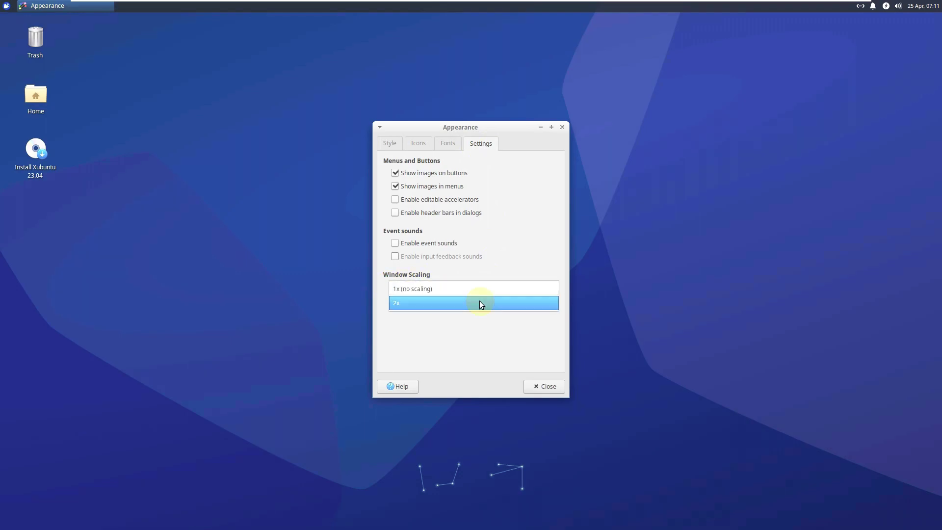
pyautogui.click(540, 390)
pyautogui.click(542, 389)
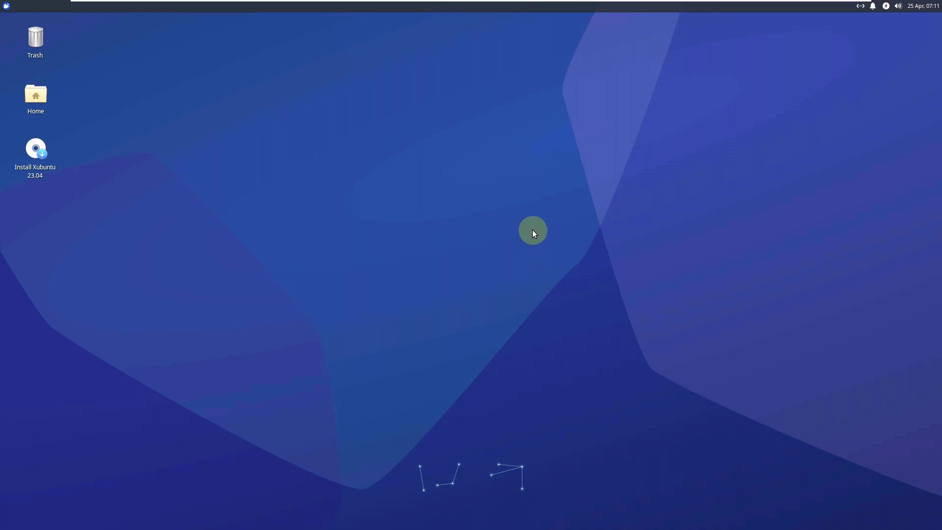
# Open Task Manager full screen with enlarged graphs and examine the CPU load, memory usage and running processes.
pyautogui.click(7, 6)
pyautogui.click(164, 182)
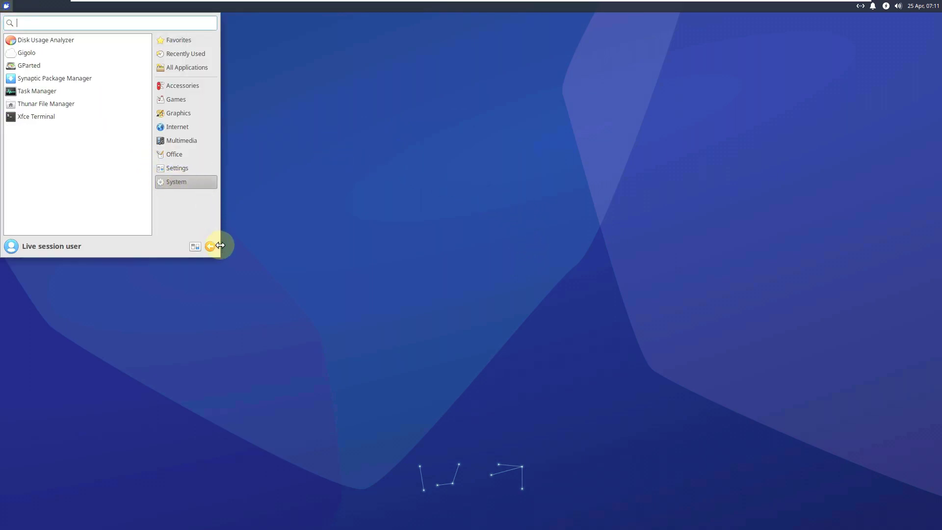
pyautogui.click(62, 94)
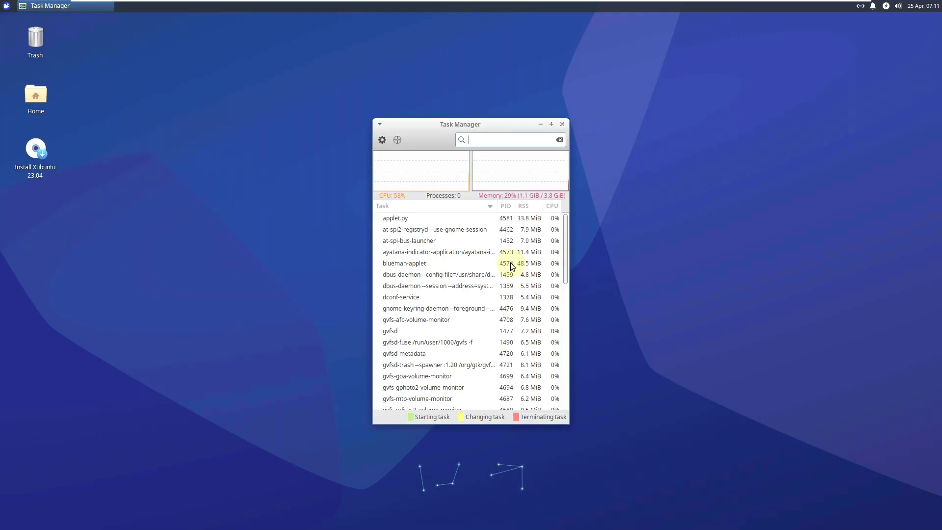
pyautogui.click(551, 125)
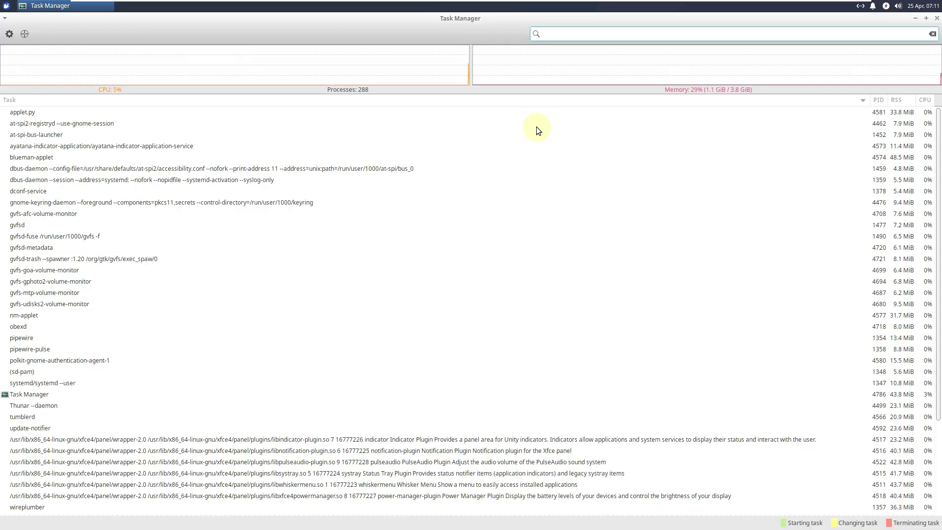
pyautogui.moveTo(471, 95); pyautogui.dragTo(508, 238)
pyautogui.scroll(-10, 478, 353)
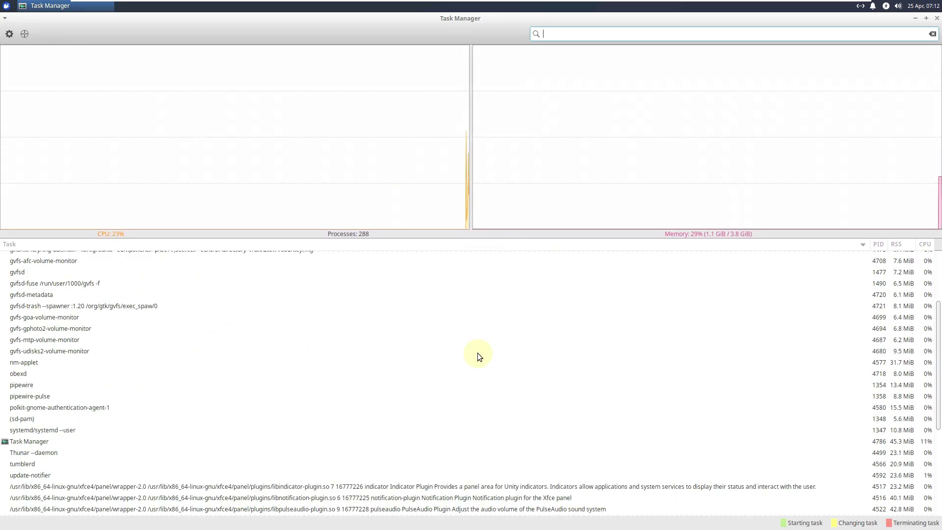
pyautogui.scroll(10, 478, 352)
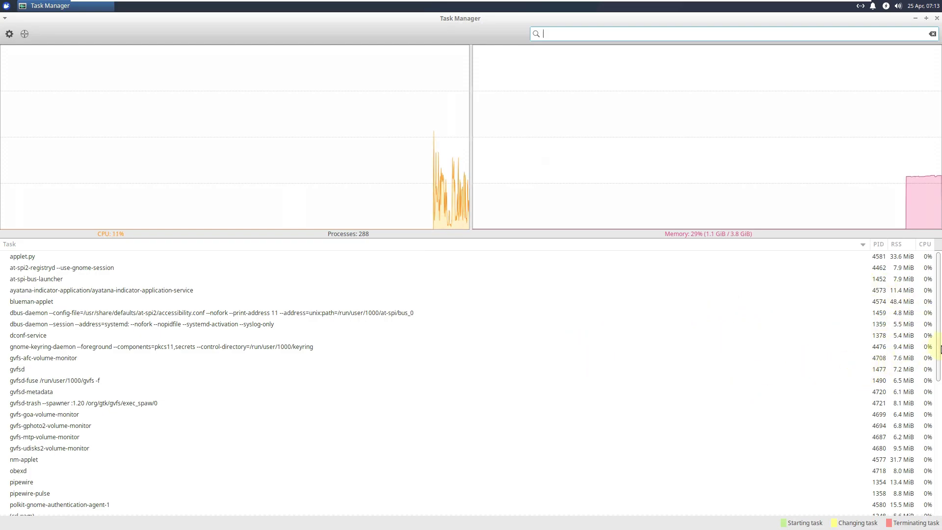
pyautogui.moveTo(936, 366); pyautogui.dragTo(898, 274)
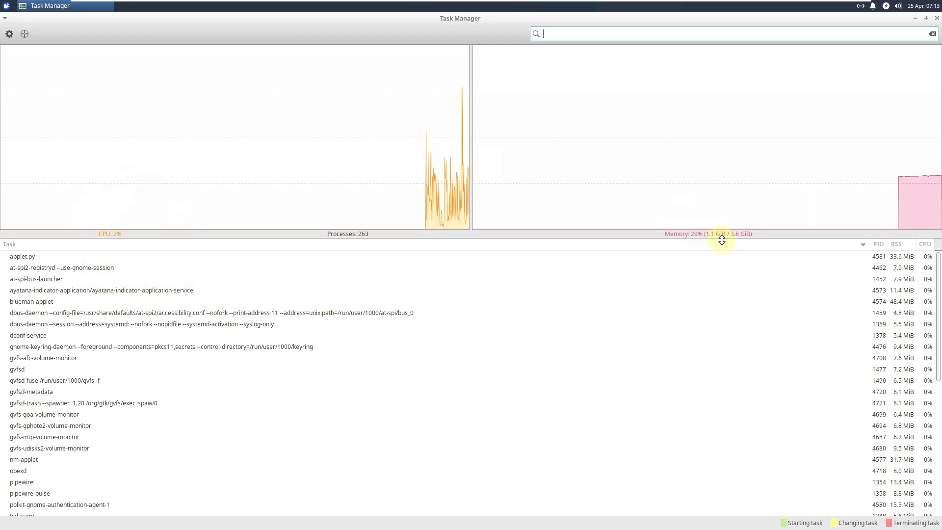
# Check Task Manager's version in its About information, then close its settings and Task Manager itself.
pyautogui.click(8, 34)
pyautogui.click(479, 373)
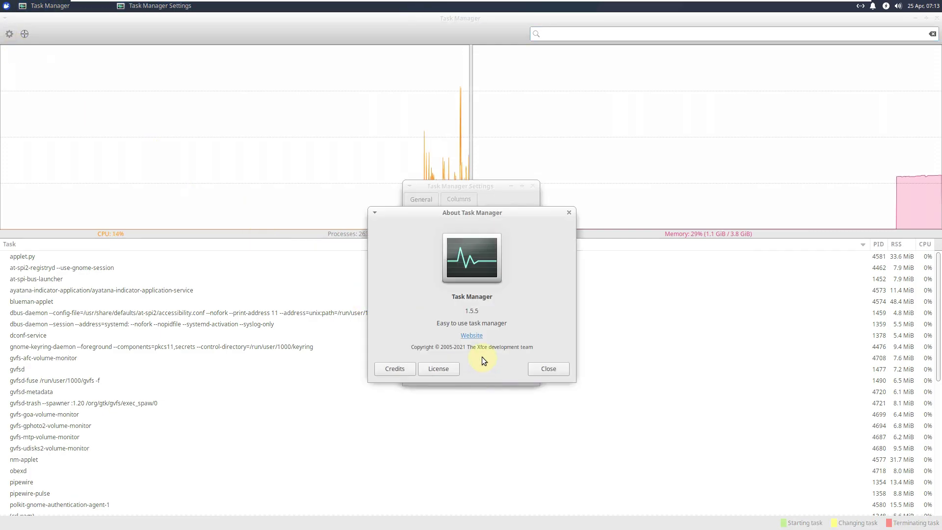
pyautogui.moveTo(463, 311); pyautogui.dragTo(490, 314)
pyautogui.click(549, 369)
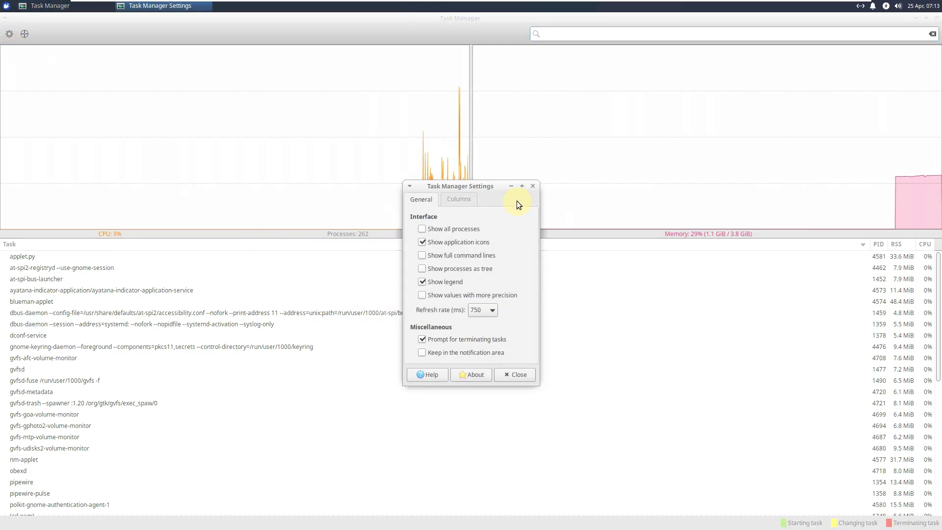
pyautogui.click(532, 186)
pyautogui.hotkey('alt', 'F4')
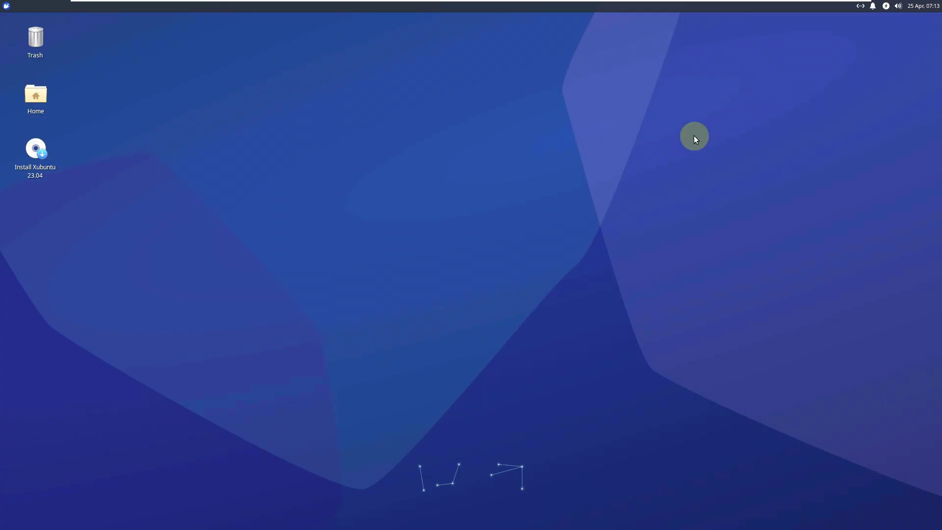
# Open a maximized terminal and run inxi -sv8 to list the full system information.
pyautogui.click(6, 6)
pyautogui.click(90, 116)
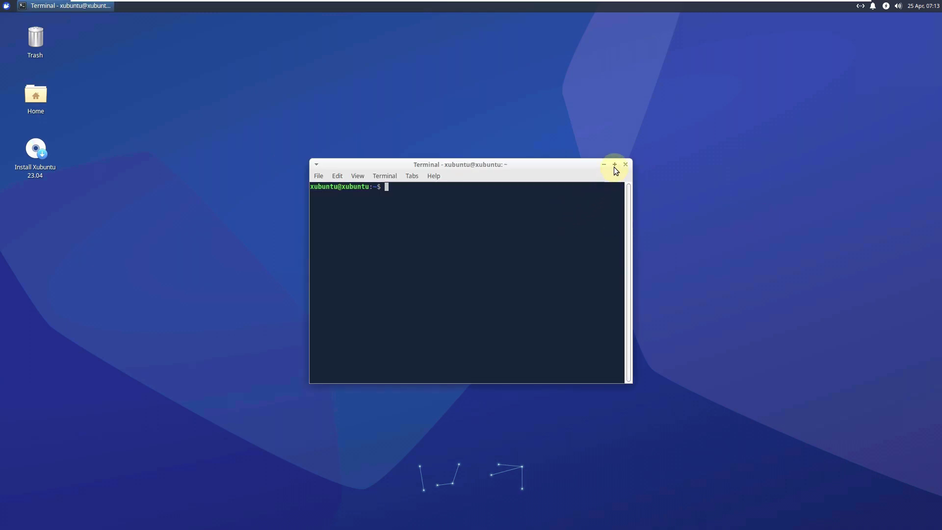
pyautogui.click(614, 165)
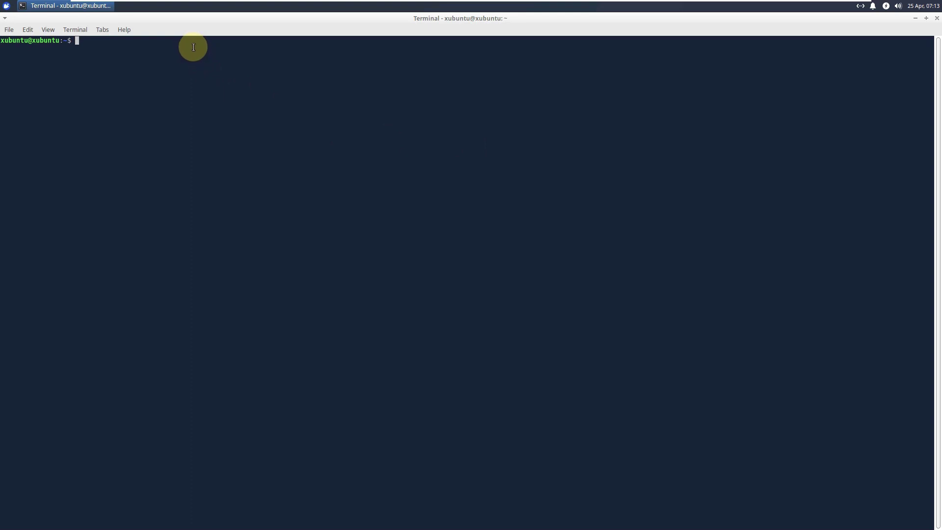
pyautogui.write('inxi -sv8')
pyautogui.press('Return')
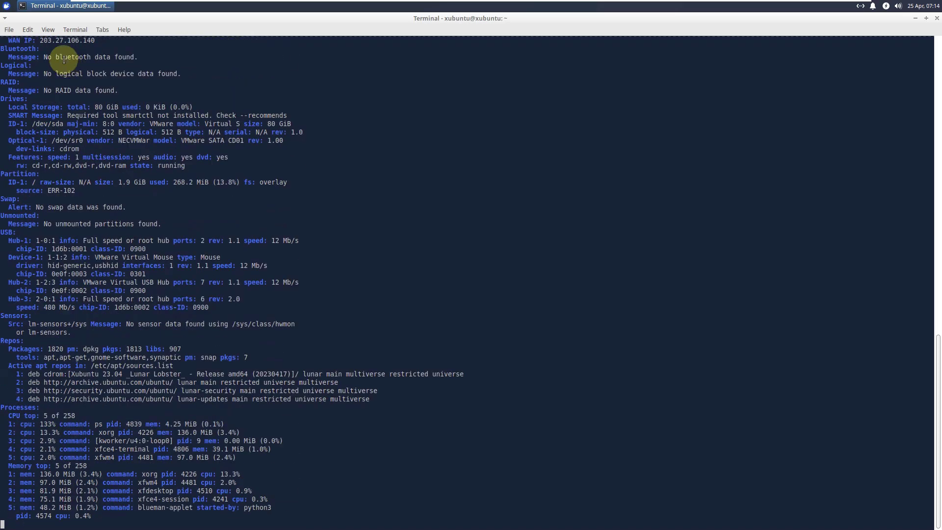
# Apply the Black on White color preset to the terminal and review the inxi output from its beginning.
pyautogui.click(31, 29)
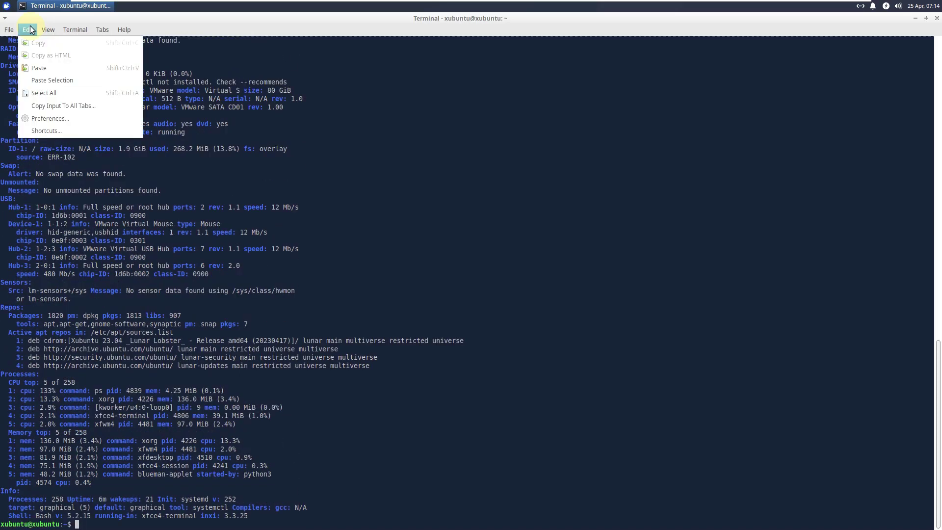
pyautogui.click(41, 115)
pyautogui.click(426, 149)
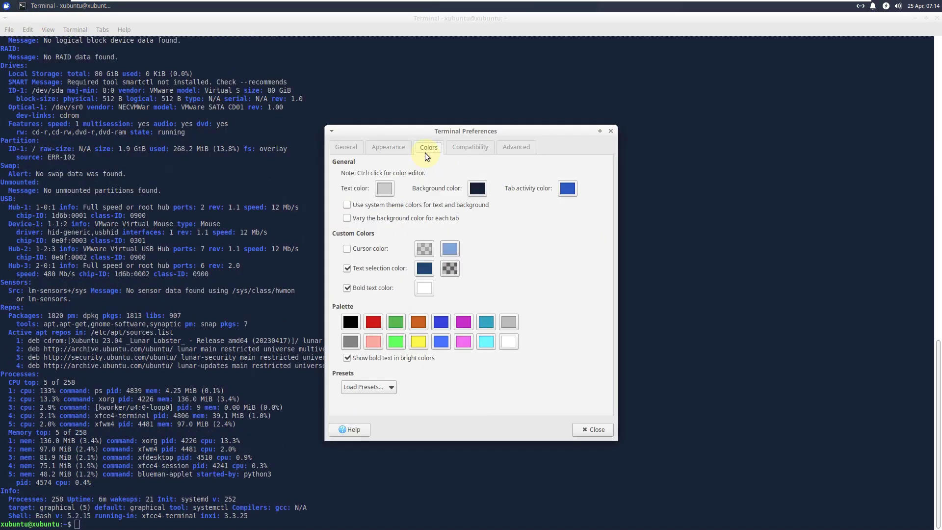
pyautogui.click(369, 388)
pyautogui.click(374, 396)
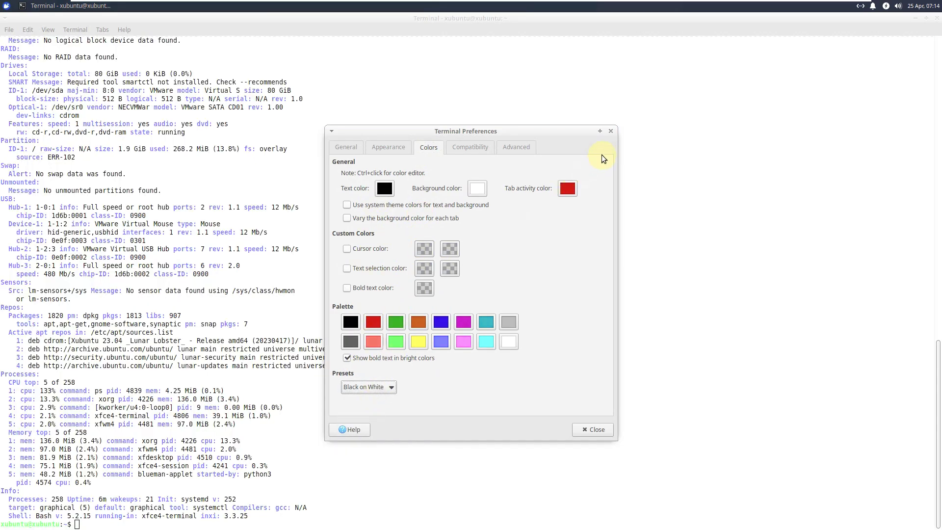
pyautogui.click(611, 133)
pyautogui.scroll(20, 347, 178)
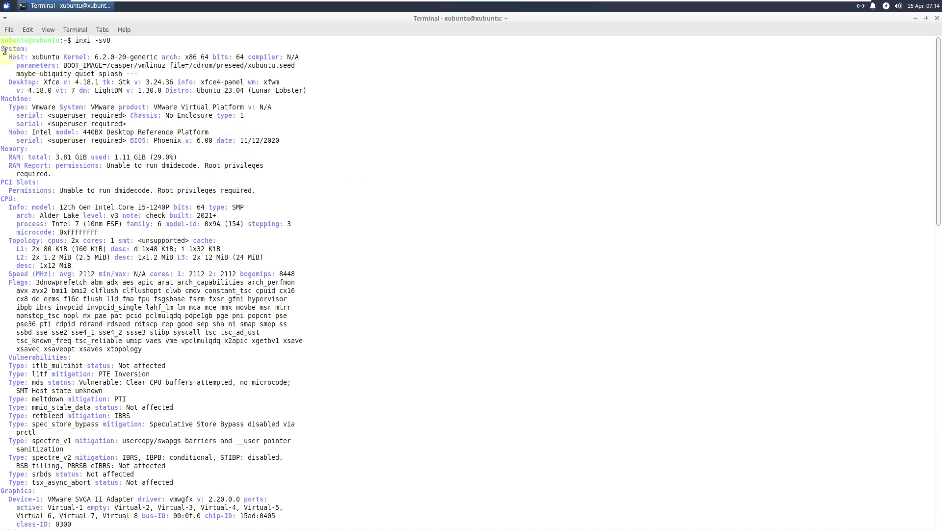
# Examine the kernel version and architecture details in the System section of the inxi output.
pyautogui.doubleClick(2, 49)
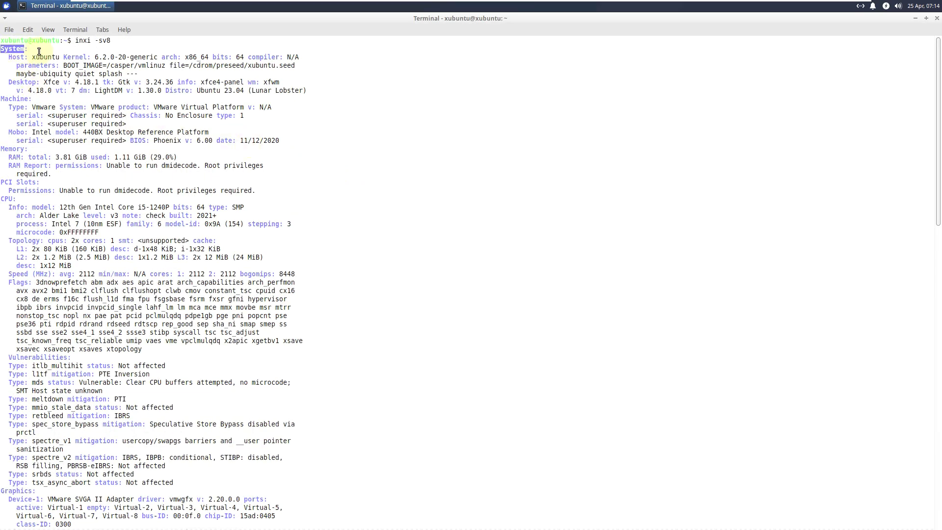
pyautogui.moveTo(30, 57); pyautogui.dragTo(116, 58)
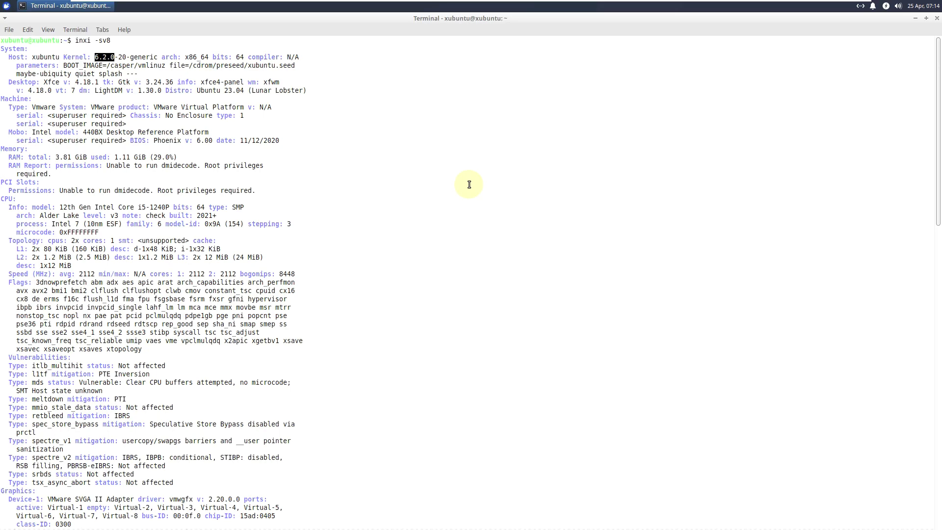
pyautogui.click(232, 93)
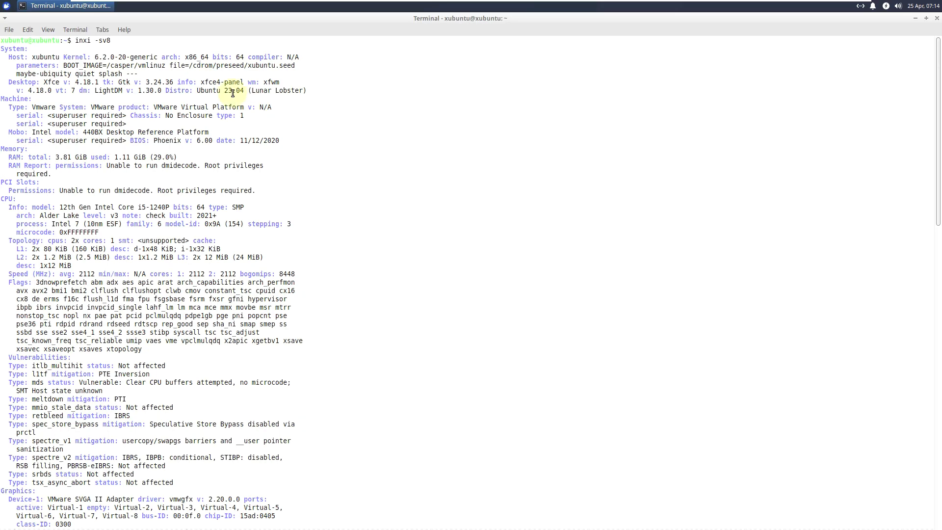
pyautogui.moveTo(161, 57); pyautogui.dragTo(331, 58)
pyautogui.click(440, 86)
pyautogui.click(371, 137)
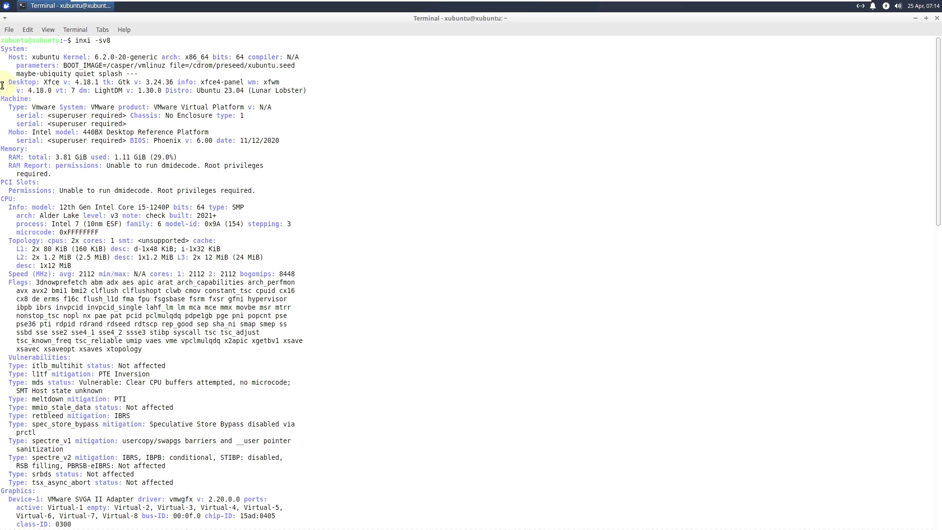
# Review the desktop environment, GTK toolkit, window manager, display manager and distribution entries in the System section.
pyautogui.moveTo(6, 81); pyautogui.dragTo(175, 83)
pyautogui.click(426, 155)
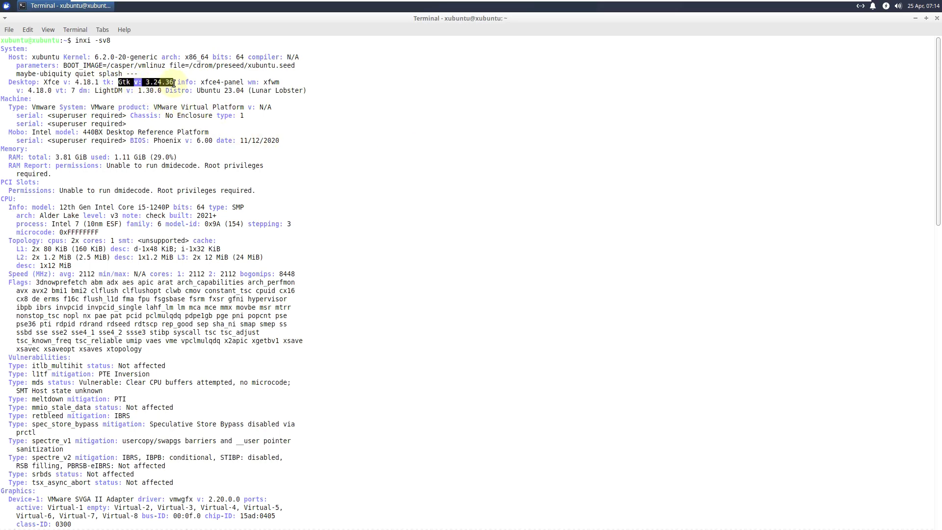
pyautogui.click(448, 134)
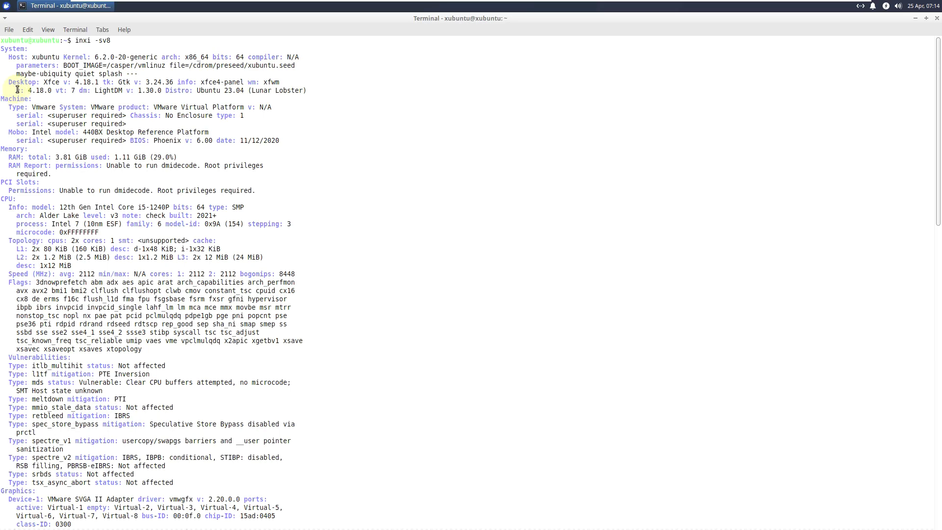
pyautogui.moveTo(18, 90); pyautogui.dragTo(326, 87)
pyautogui.click(121, 102)
pyautogui.click(204, 95)
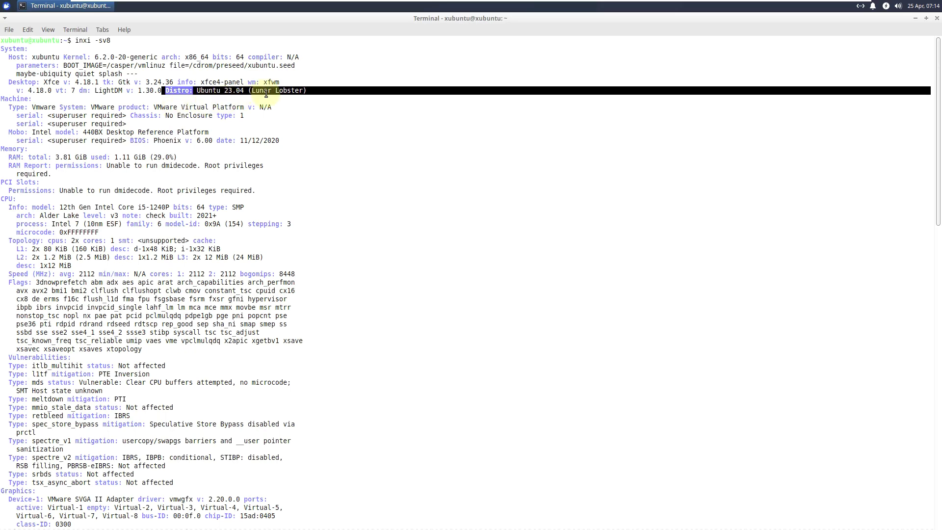
pyautogui.click(333, 112)
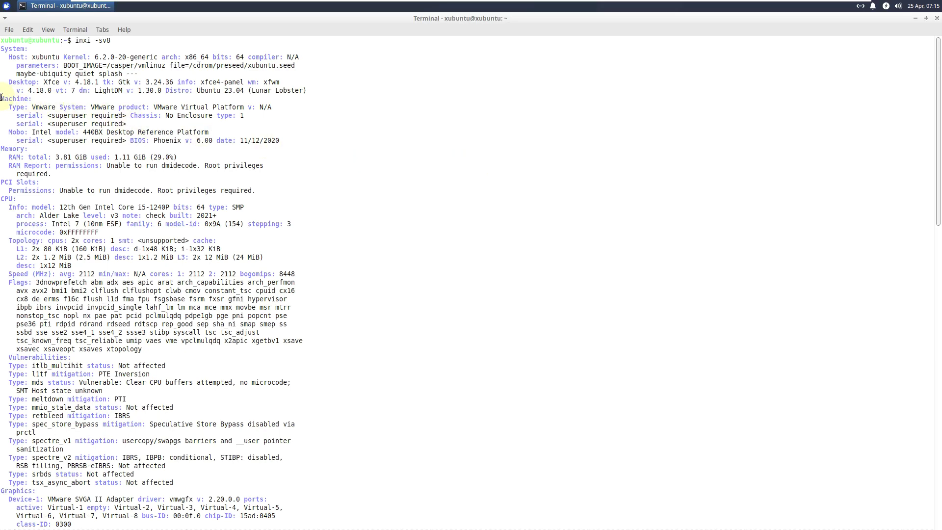
# Check the virtual machine type and BIOS version in the Machine section.
pyautogui.tripleClick(99, 109)
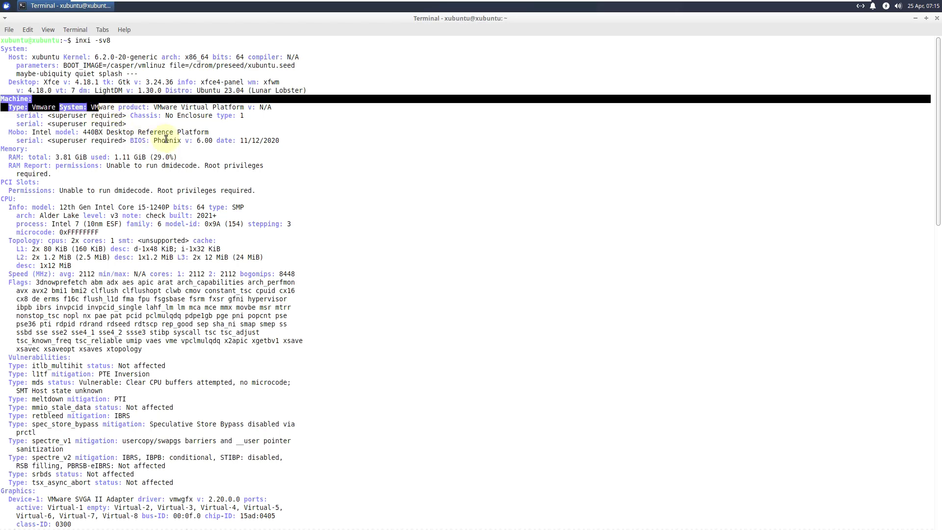
pyautogui.moveTo(147, 140); pyautogui.dragTo(212, 141)
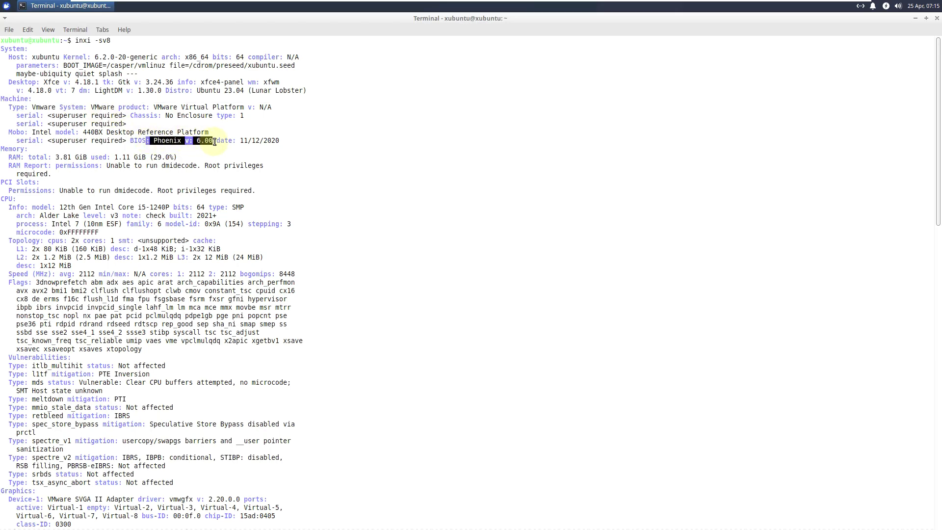
pyautogui.click(352, 145)
# Examine the total and used RAM in the Memory section and the processor details in the CPU section.
pyautogui.tripleClick(7, 150)
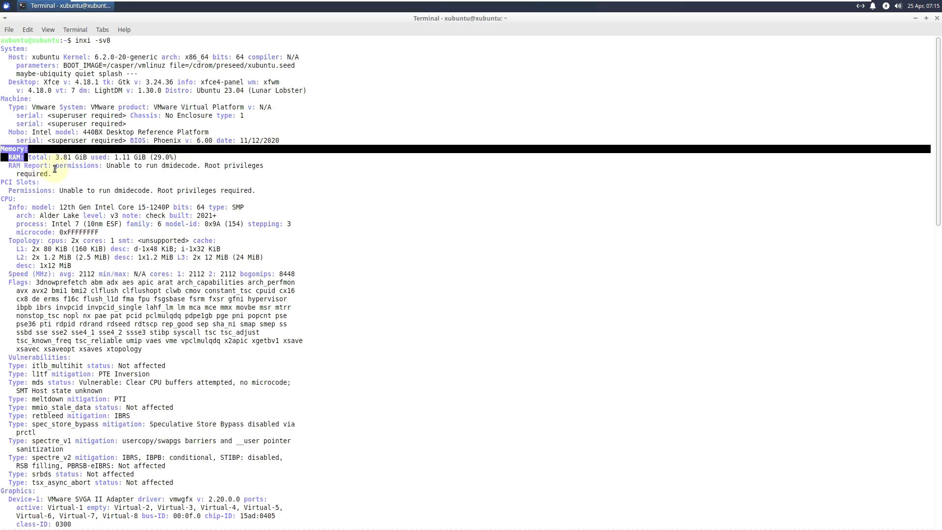
pyautogui.moveTo(49, 157); pyautogui.dragTo(162, 157)
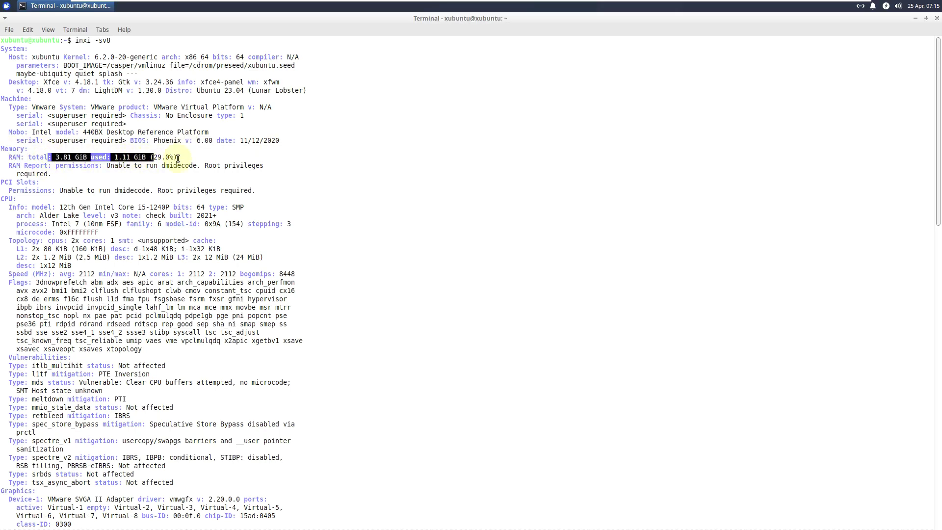
pyautogui.click(120, 157)
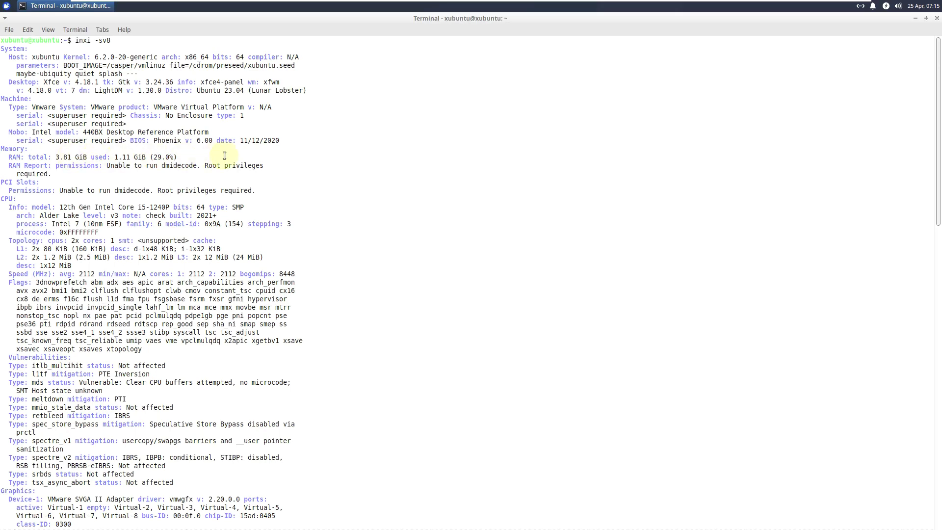
pyautogui.scroll(-2, 78, 189)
pyautogui.moveTo(5, 150); pyautogui.dragTo(274, 200)
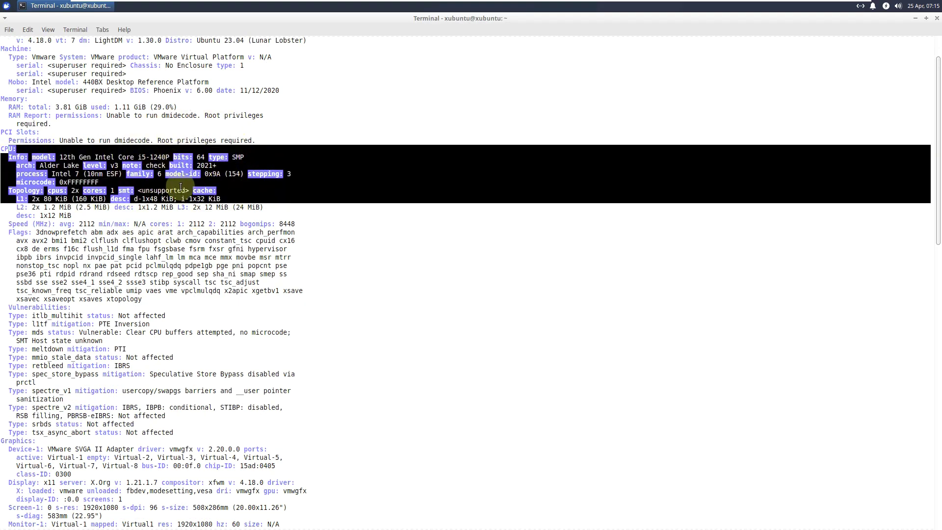
pyautogui.click(368, 234)
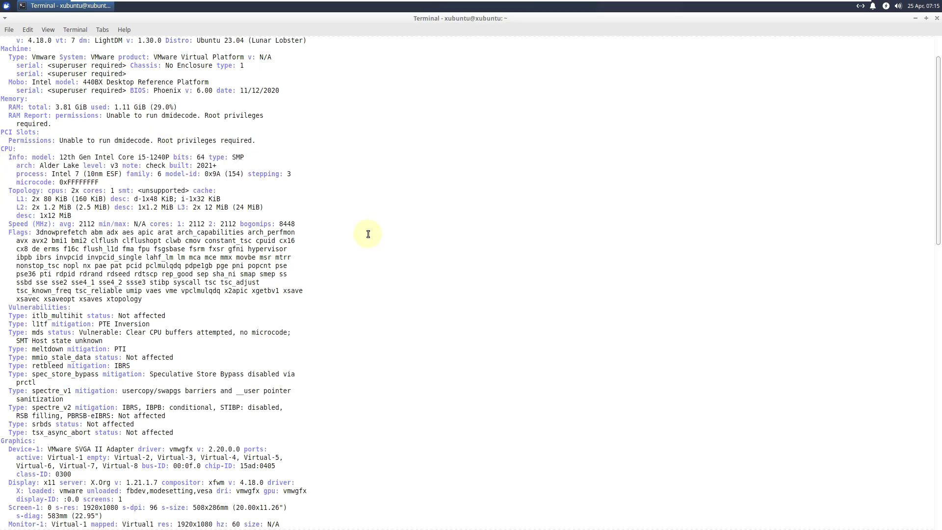
# Examine the graphics adapter, display server and compositor entries in the Graphics section.
pyautogui.scroll(-10, 311, 171)
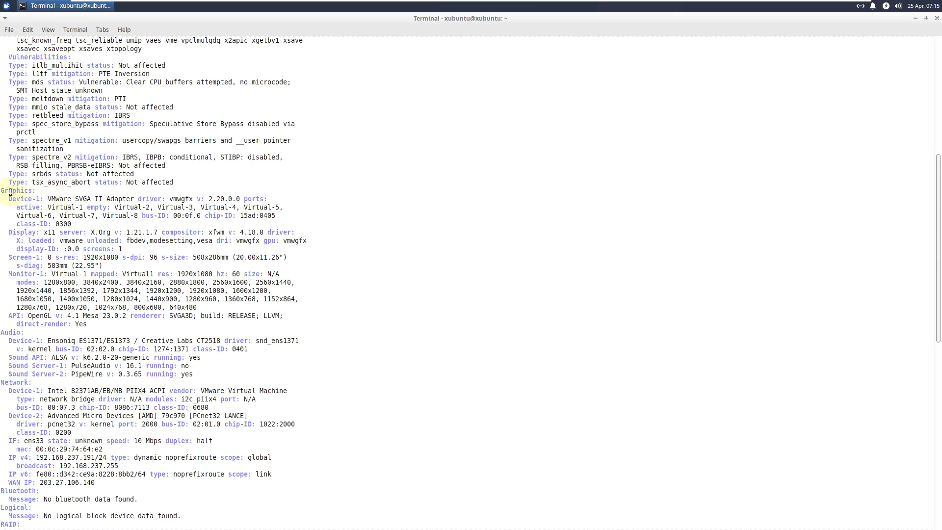
pyautogui.moveTo(52, 199); pyautogui.dragTo(282, 222)
pyautogui.click(363, 215)
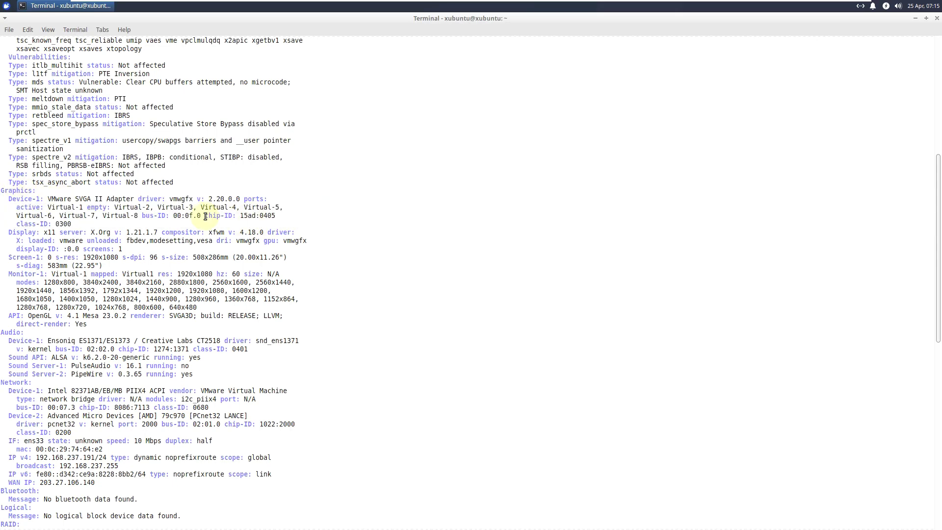
pyautogui.moveTo(21, 234); pyautogui.dragTo(273, 234)
pyautogui.click(338, 229)
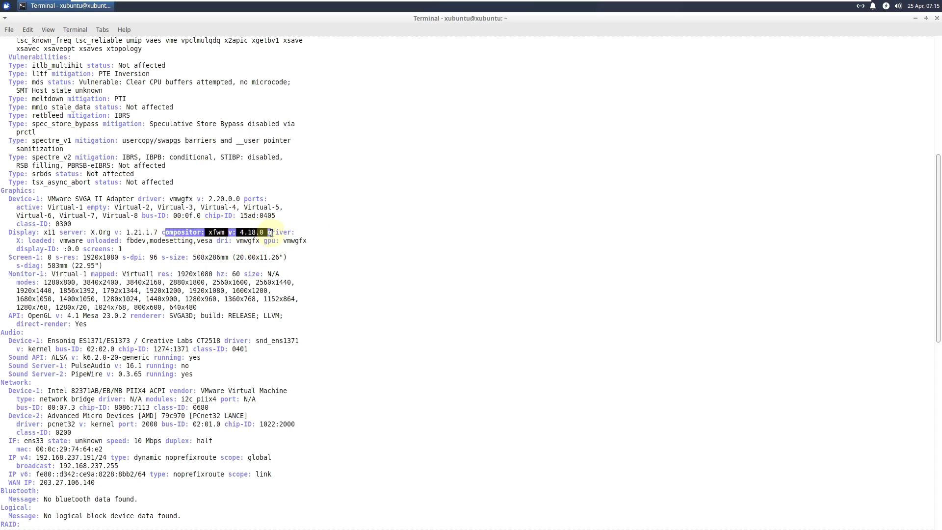
pyautogui.click(437, 239)
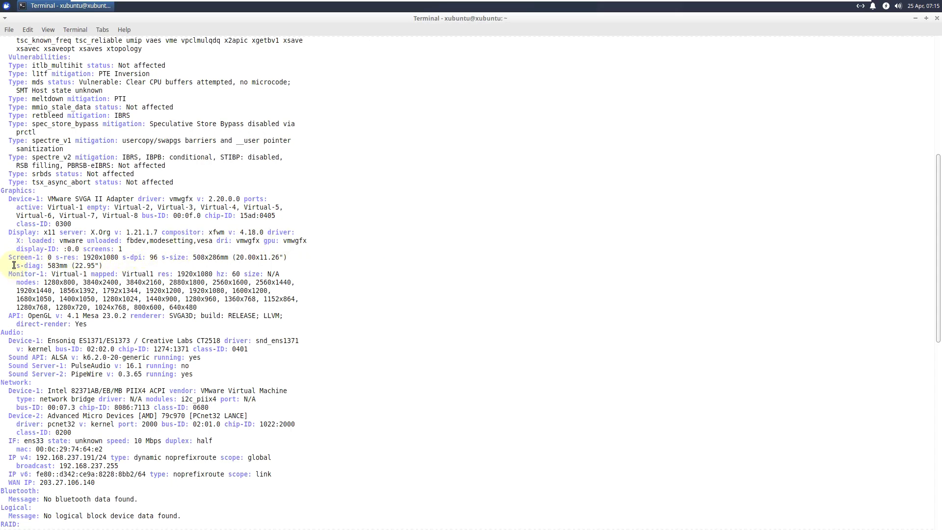
# Review the monitor's supported resolution modes and the OpenGL and Mesa versions in the Graphics section.
pyautogui.moveTo(9, 275); pyautogui.dragTo(201, 308)
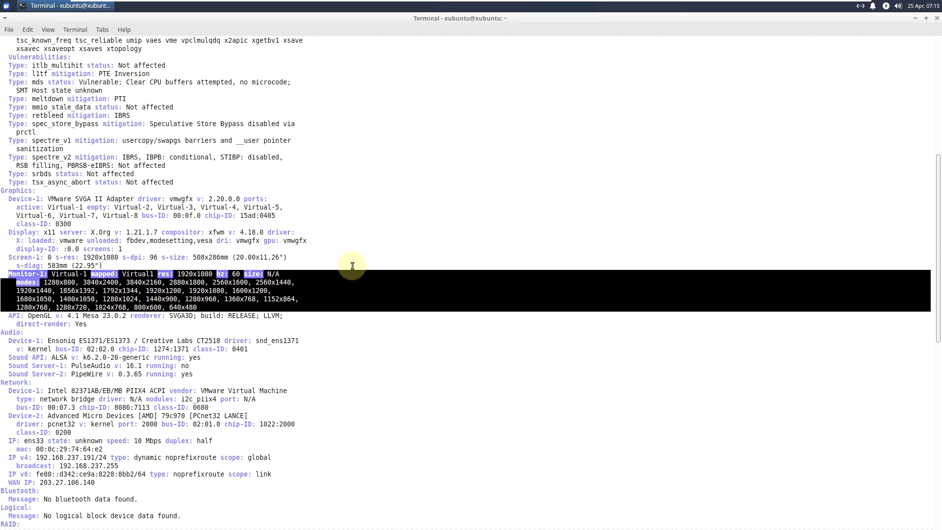
pyautogui.scroll(-4, 353, 266)
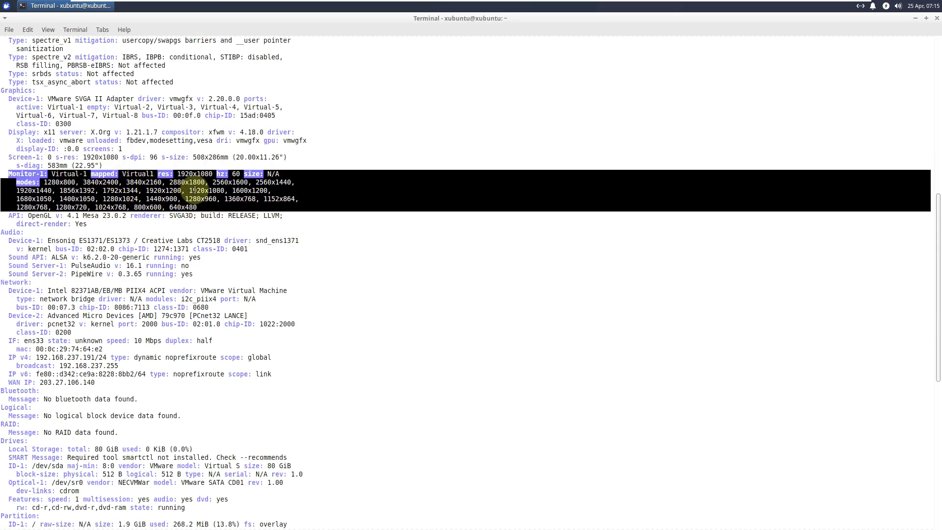
pyautogui.click(301, 194)
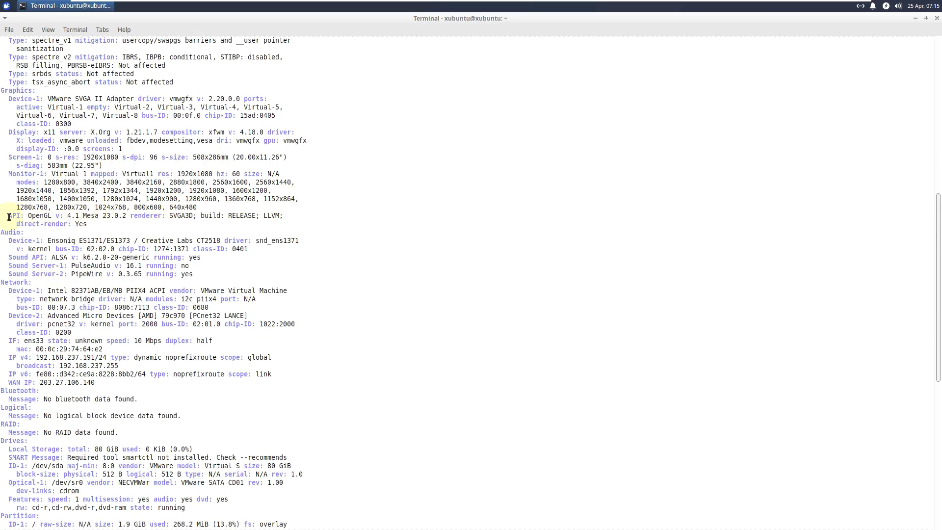
pyautogui.moveTo(9, 216); pyautogui.dragTo(130, 216)
pyautogui.click(106, 215)
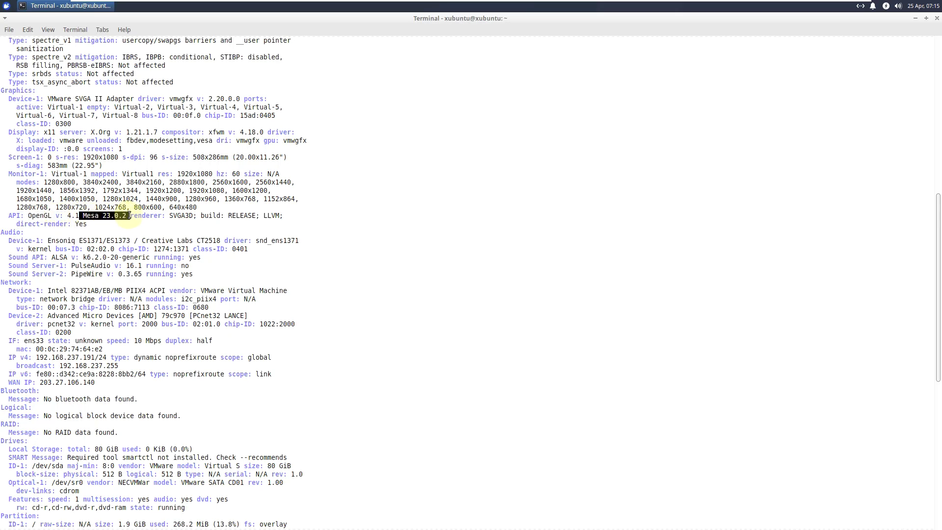
pyautogui.click(154, 225)
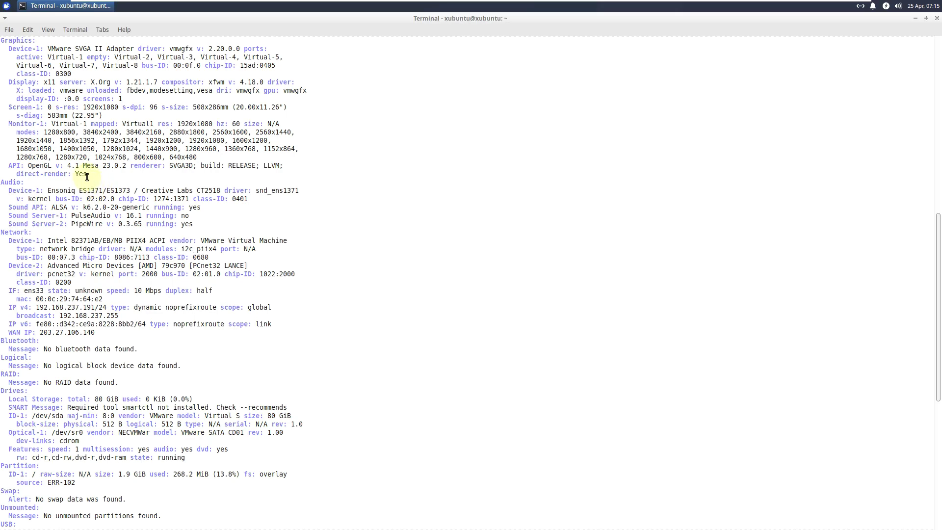
# Check the PulseAudio and PipeWire entries in the Audio section and the local storage size under Drives.
pyautogui.moveTo(71, 215); pyautogui.dragTo(135, 218)
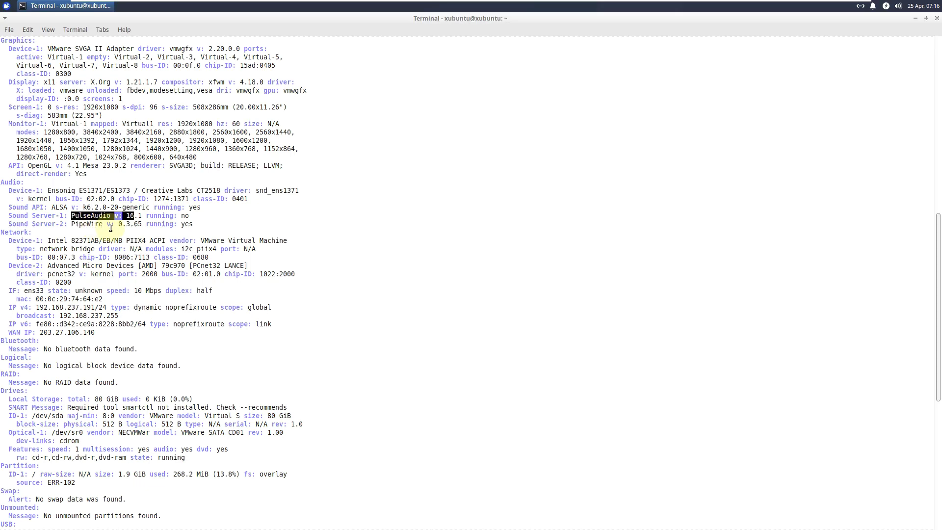
pyautogui.click(245, 222)
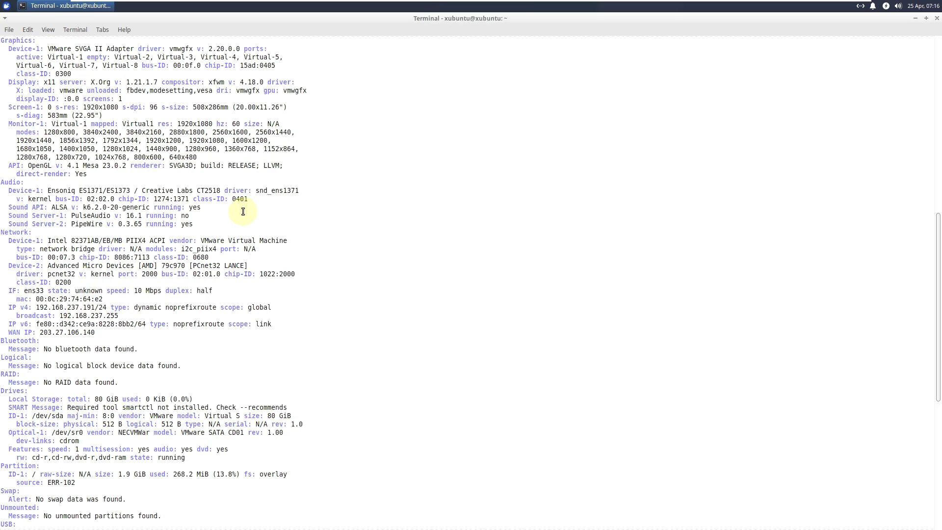
pyautogui.scroll(-6, 201, 226)
pyautogui.scroll(-2, 203, 245)
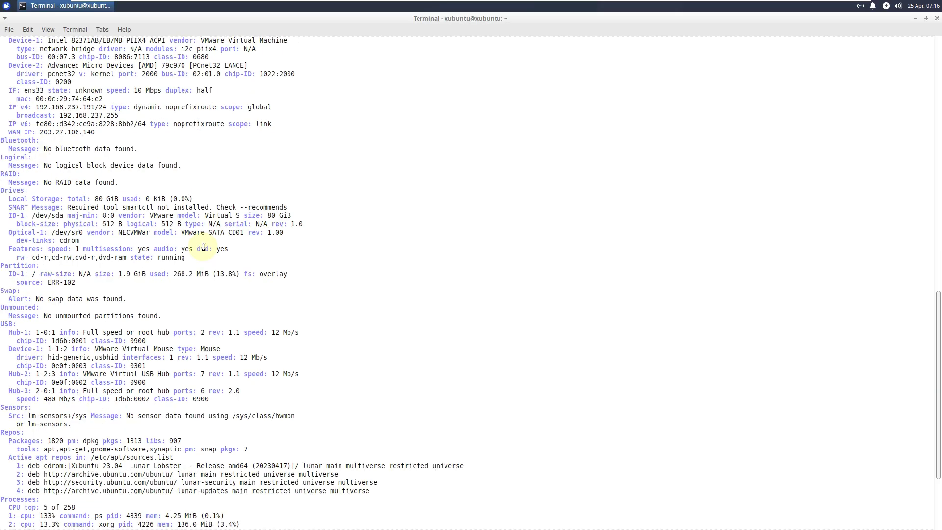
pyautogui.moveTo(92, 199); pyautogui.dragTo(116, 206)
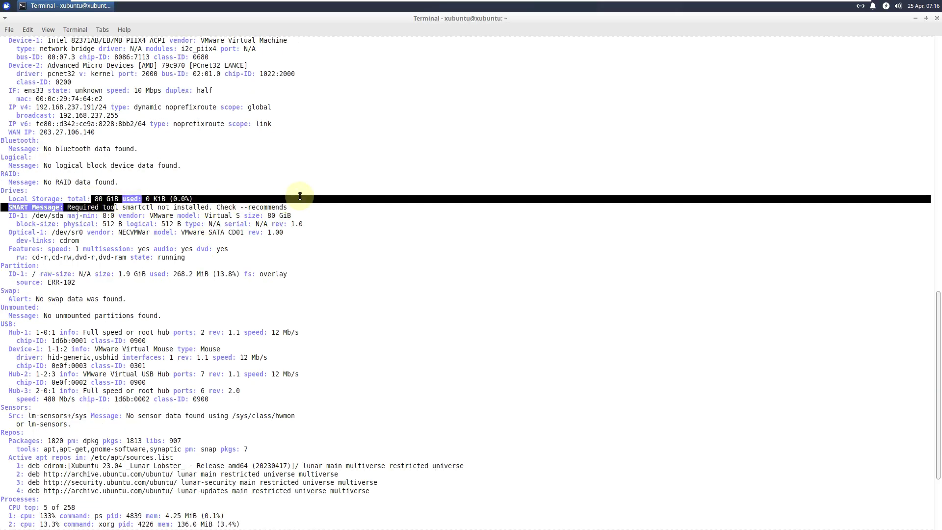
pyautogui.click(248, 188)
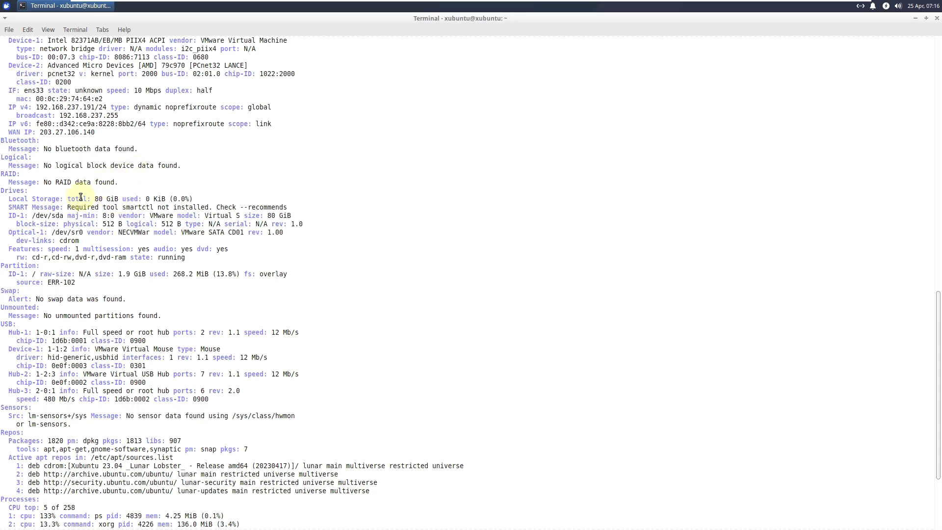
# Check the inxi version in the Info section at the end of the output.
pyautogui.scroll(-5, 288, 158)
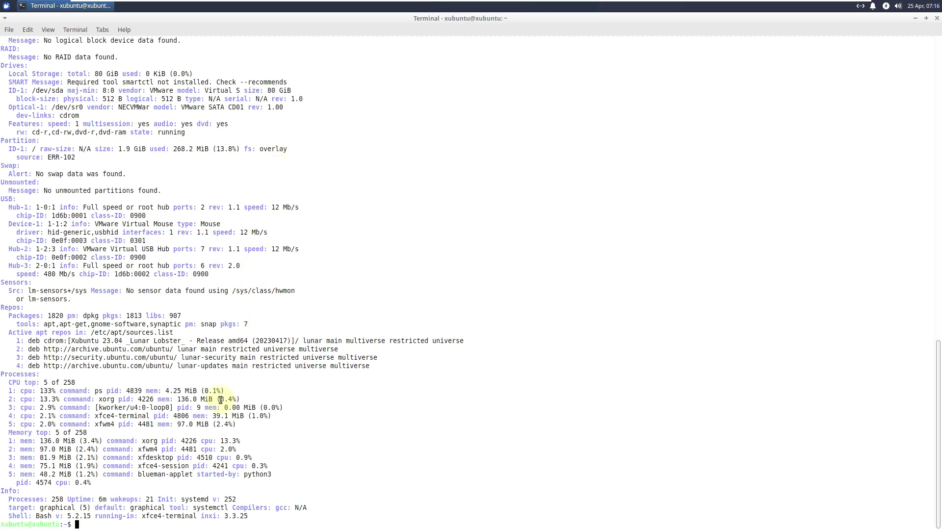
pyautogui.moveTo(256, 518); pyautogui.dragTo(233, 515)
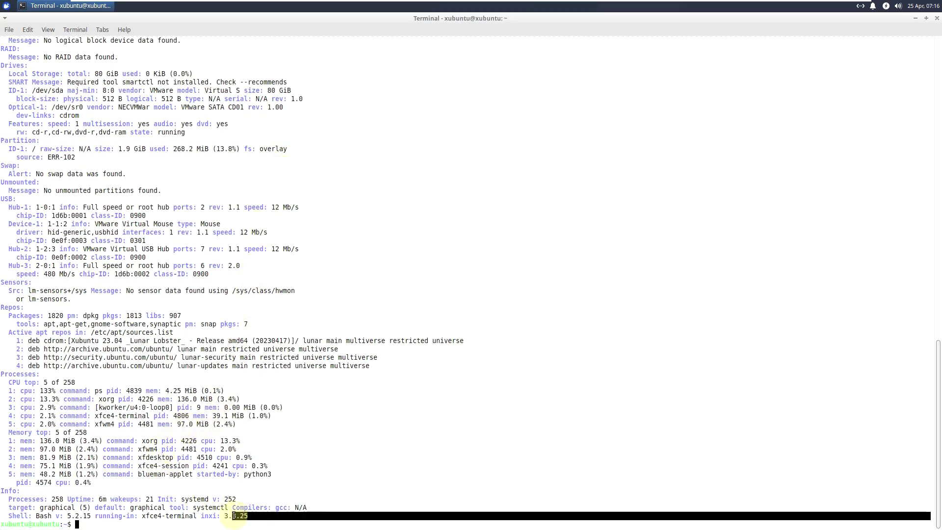
pyautogui.click(268, 497)
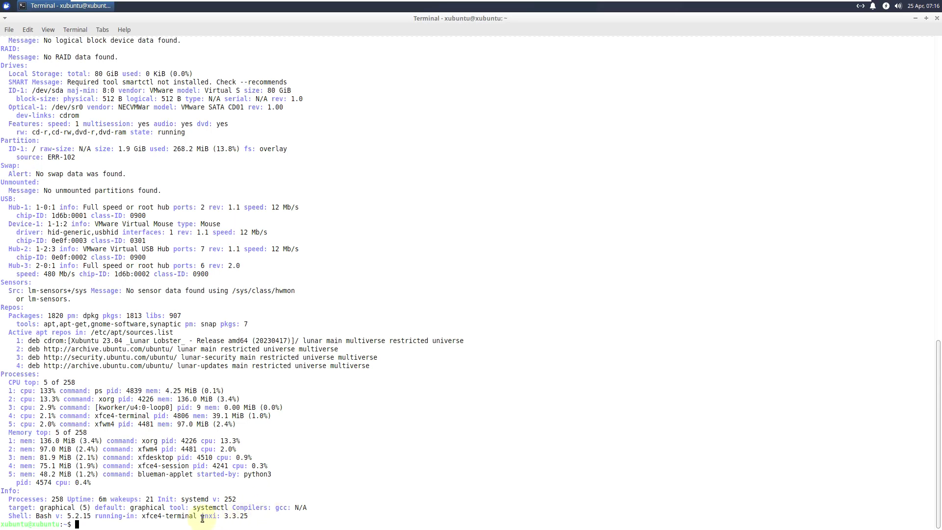
pyautogui.moveTo(201, 516); pyautogui.dragTo(259, 513)
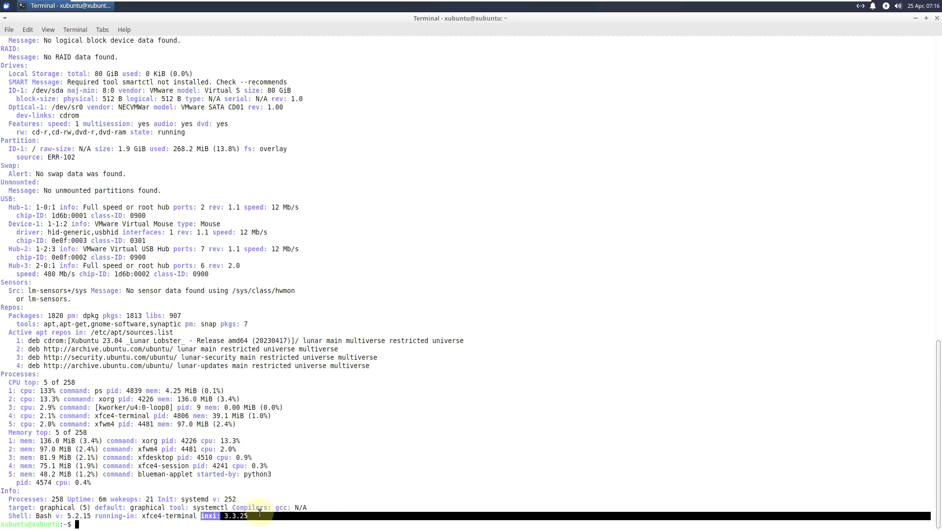
pyautogui.click(305, 468)
# Examine the process count, uptime, init system and Bash version in the Info section.
pyautogui.moveTo(5, 500); pyautogui.dragTo(168, 497)
pyautogui.click(77, 489)
pyautogui.click(121, 496)
pyautogui.click(189, 496)
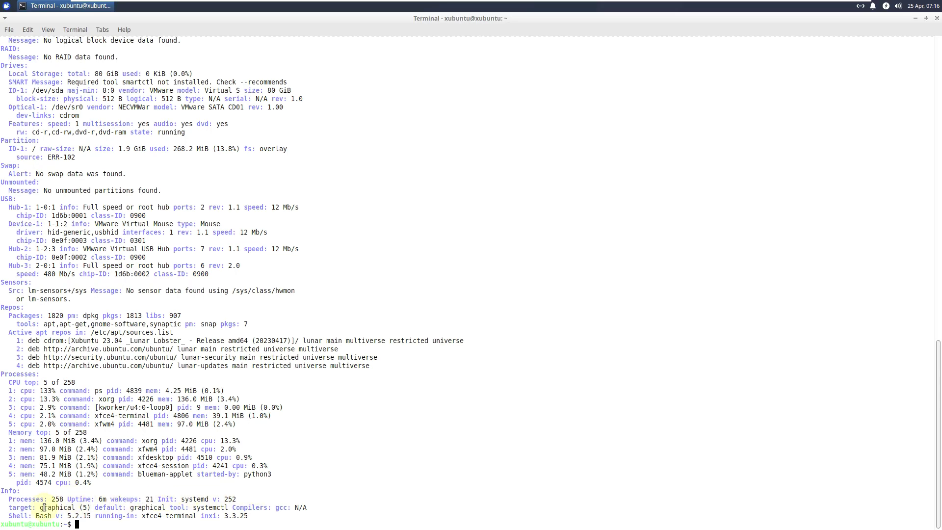
pyautogui.moveTo(33, 518); pyautogui.dragTo(89, 516)
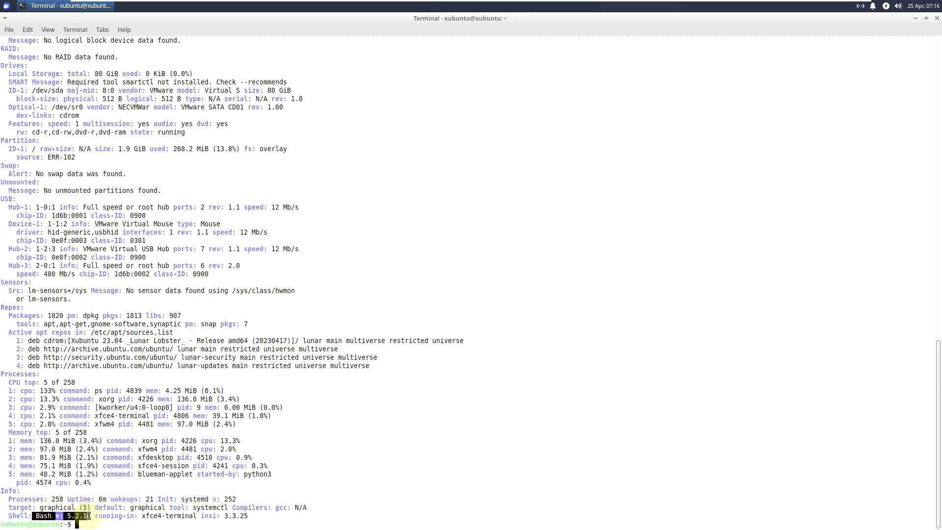
# Run inxi with no options, with -b for the basic report, and with -G for graphics details only.
pyautogui.click(201, 511)
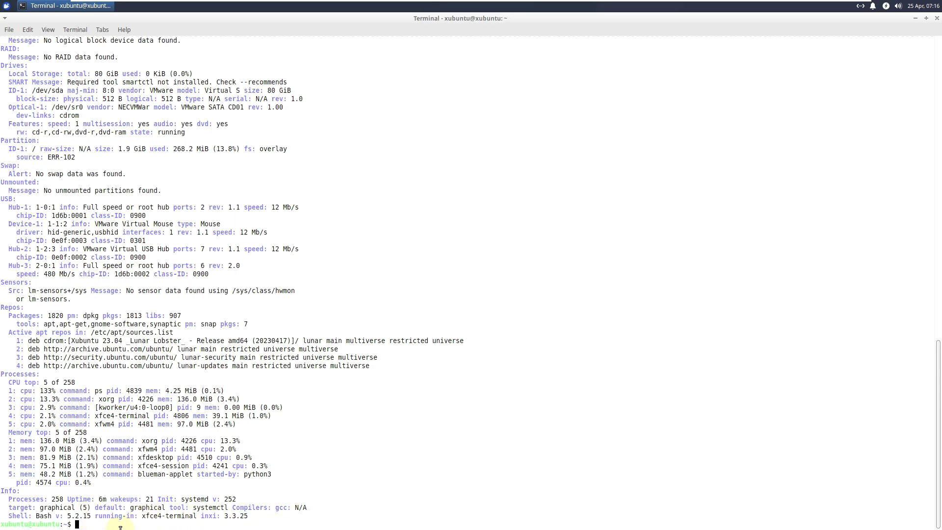
pyautogui.write('inxi')
pyautogui.press('Return')
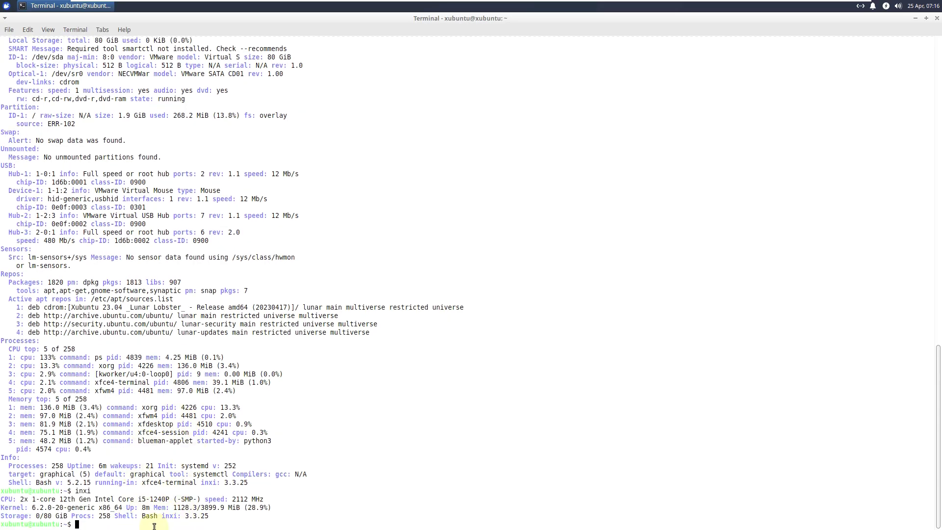
pyautogui.write('inxi -b')
pyautogui.press('Return')
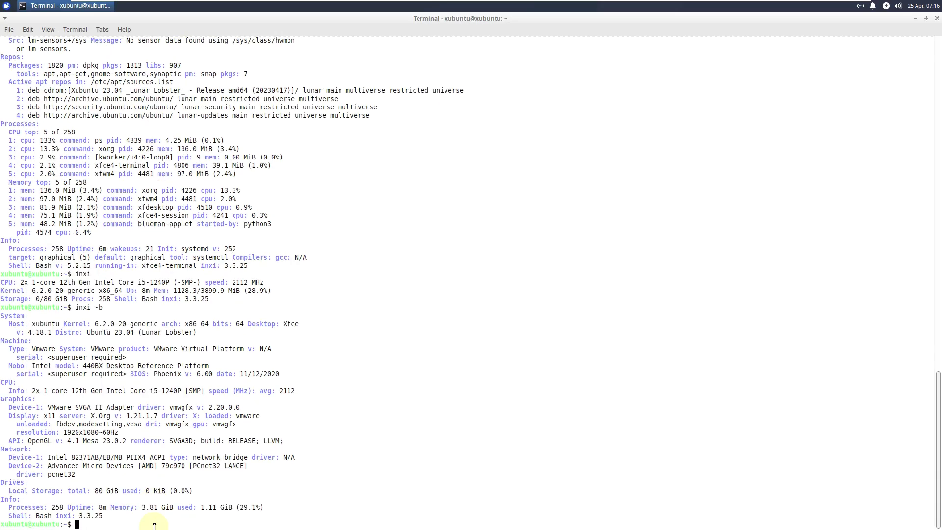
pyautogui.write('inxi -G')
pyautogui.press('Return')
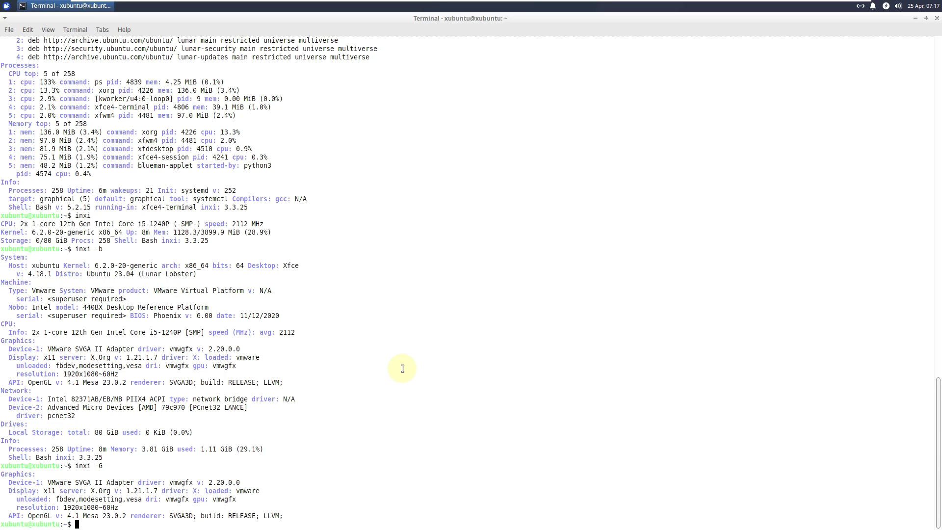
# Try to print the distribution's issue file with the command cT /ETC/ISSUE.
pyautogui.write('cT /W')
pyautogui.press('BackSpace')
pyautogui.write('ETC/ISSUE')
pyautogui.press('Return')
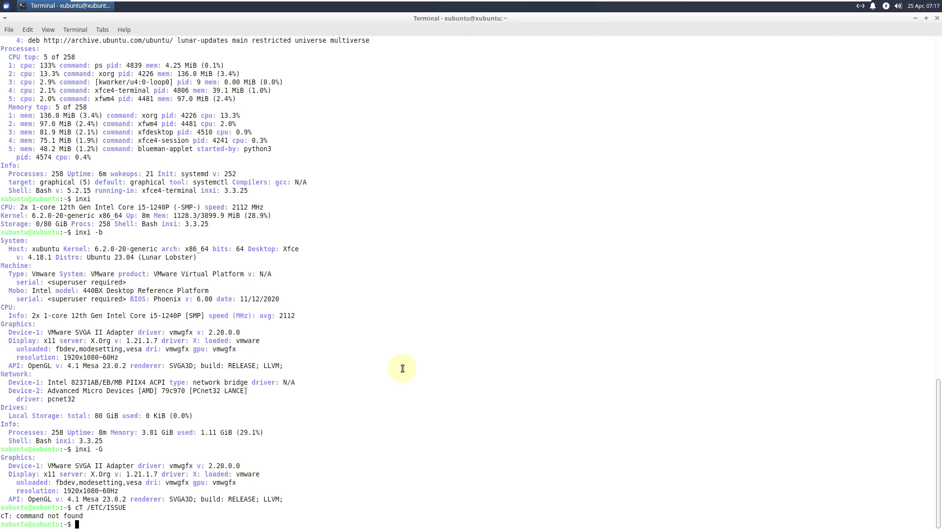
# Print the contents of /etc/issue with cat.
pyautogui.write('cat')
pyautogui.write(' /')
pyautogui.write('etc/i')
pyautogui.write('suue')
pyautogui.press('BackSpace')
pyautogui.press('BackSpace')
pyautogui.press('BackSpace')
pyautogui.write('sue')
pyautogui.press('Return')
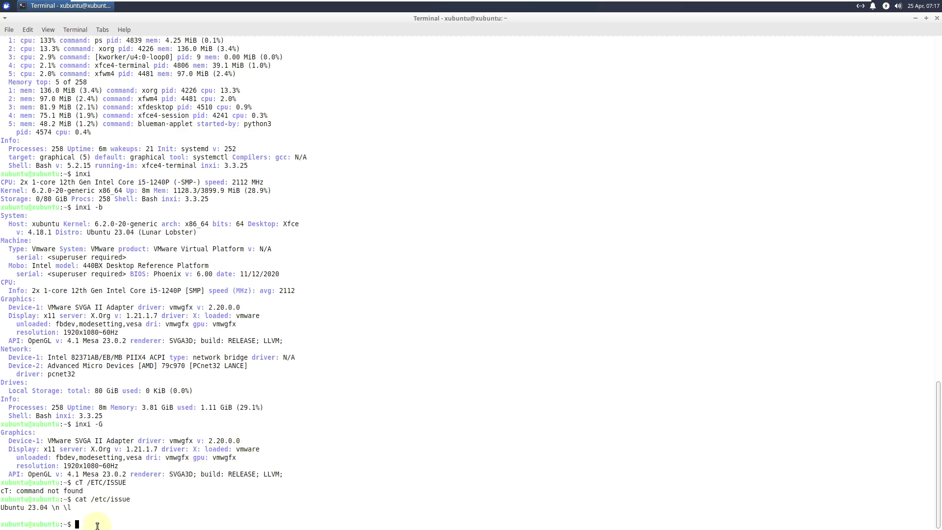
# Install neofetch with the suggested sudo apt install command, accept the additional packages, and run neofetch.
pyautogui.write('neofetch')
pyautogui.press('Return')
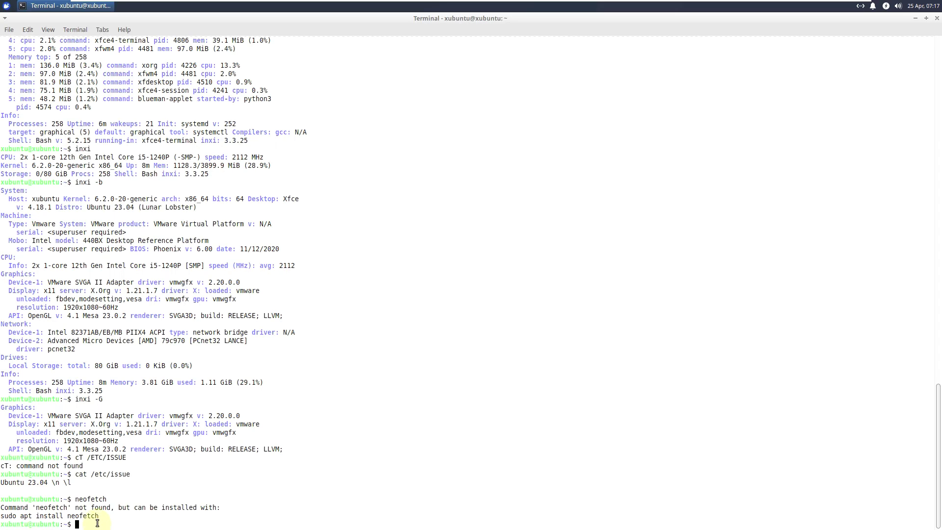
pyautogui.moveTo(99, 516); pyautogui.dragTo(1, 516)
pyautogui.rightClick(8, 516)
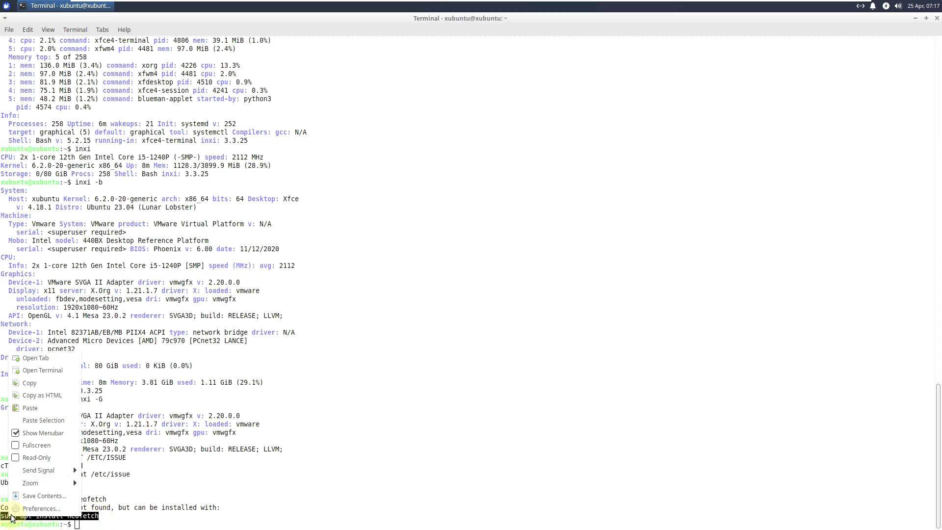
pyautogui.click(37, 382)
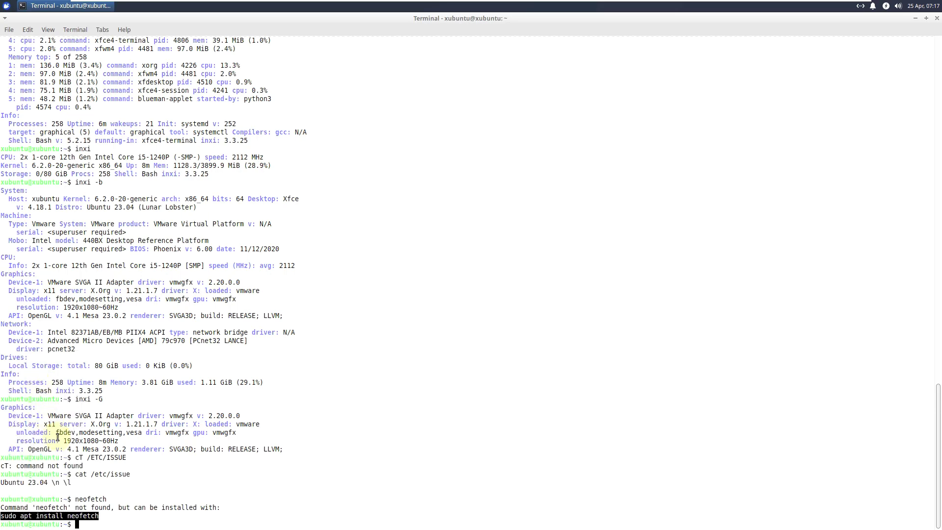
pyautogui.rightClick(95, 513)
pyautogui.click(123, 417)
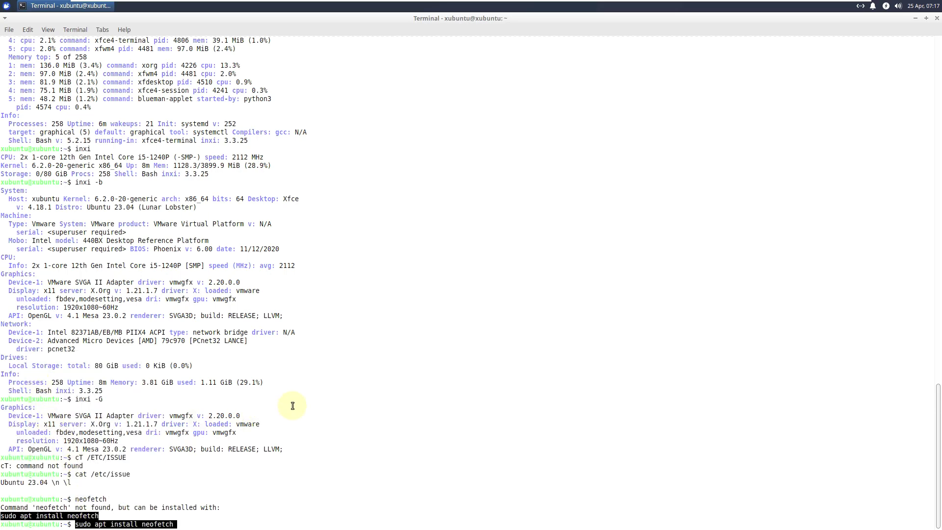
pyautogui.press('Return')
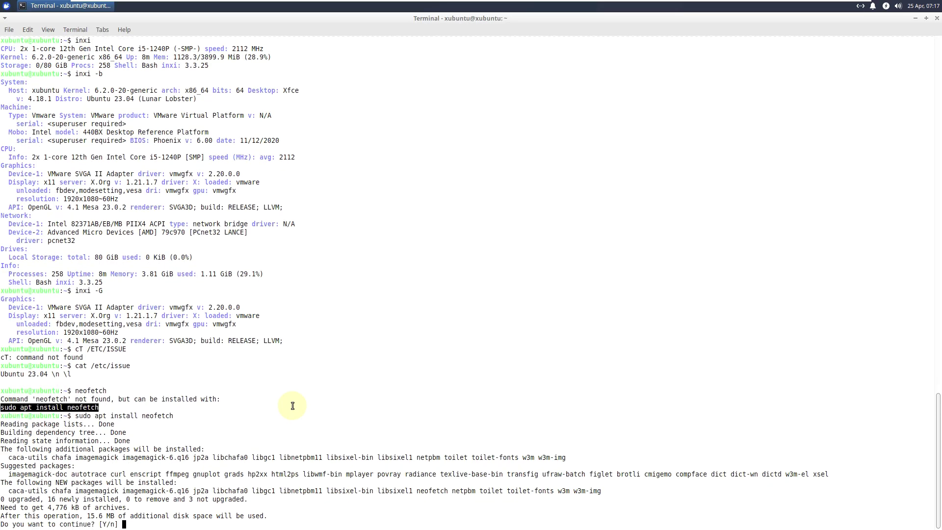
pyautogui.write('y')
pyautogui.press('Return')
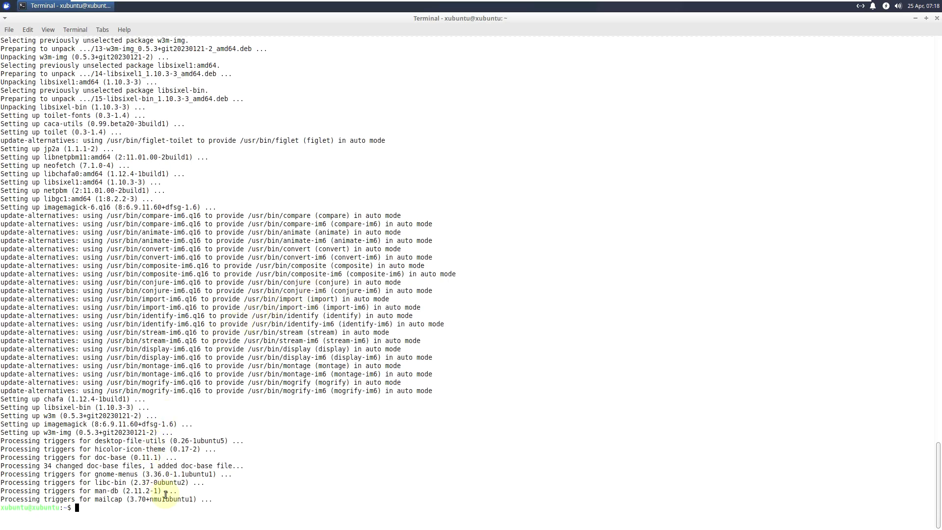
pyautogui.write('neofetch')
pyautogui.press('Return')
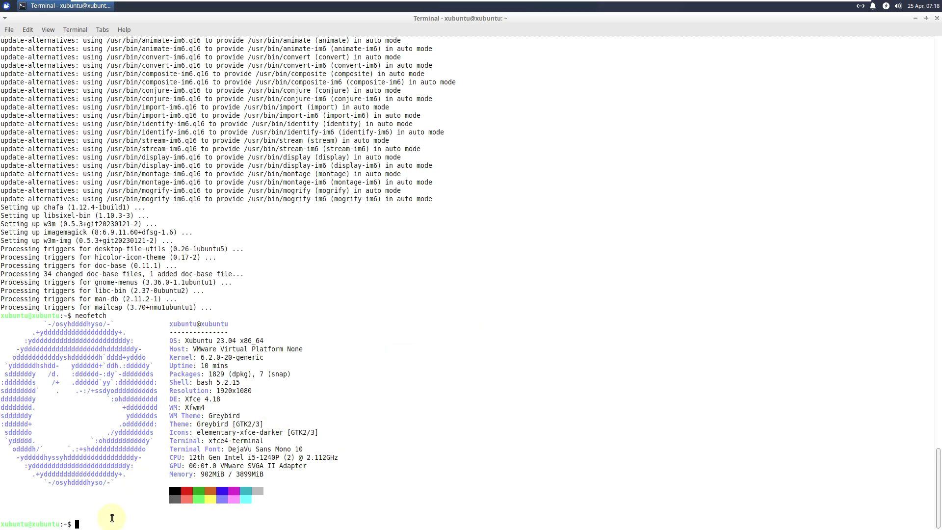
# Install htop with the suggested sudo apt install command and run htop to view memory and CPU usage.
pyautogui.write('htop')
pyautogui.press('Return')
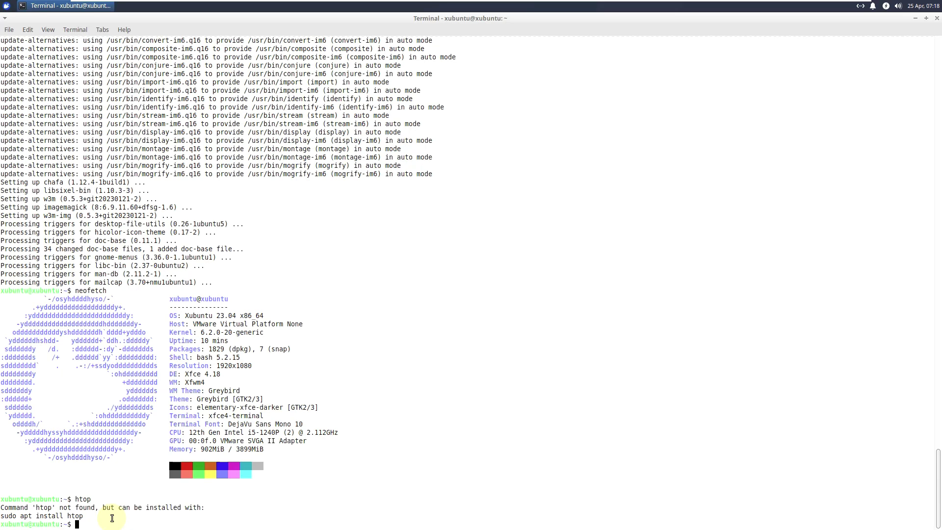
pyautogui.moveTo(83, 516); pyautogui.dragTo(1, 516)
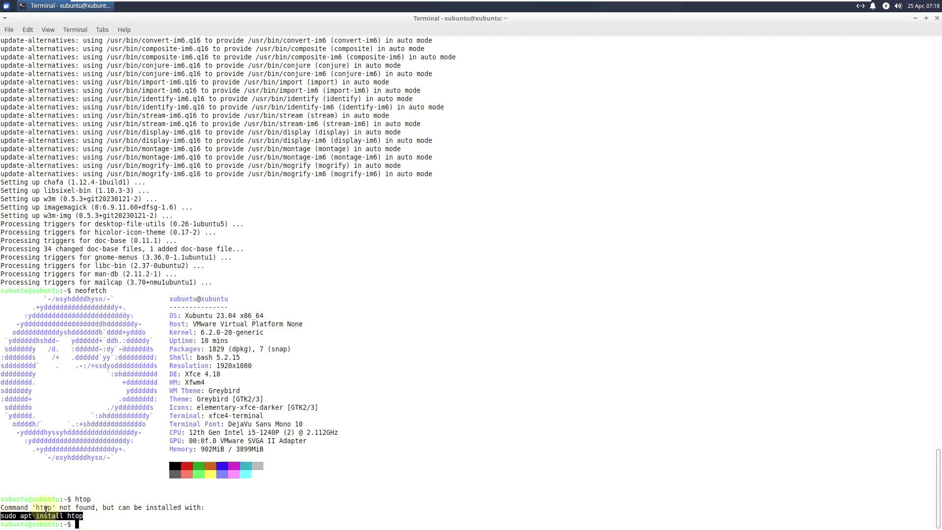
pyautogui.click(63, 519)
pyautogui.moveTo(83, 516); pyautogui.dragTo(2, 513)
pyautogui.rightClick(6, 513)
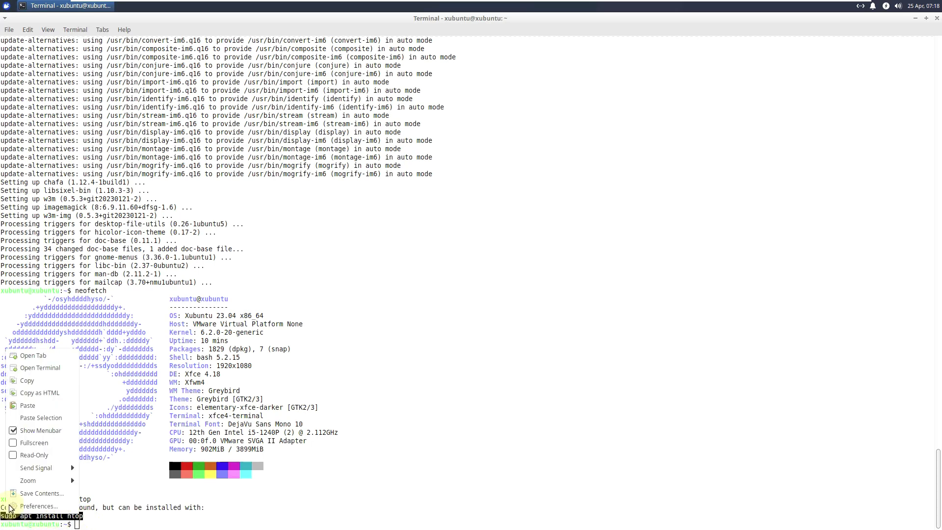
pyautogui.click(27, 380)
pyautogui.rightClick(81, 524)
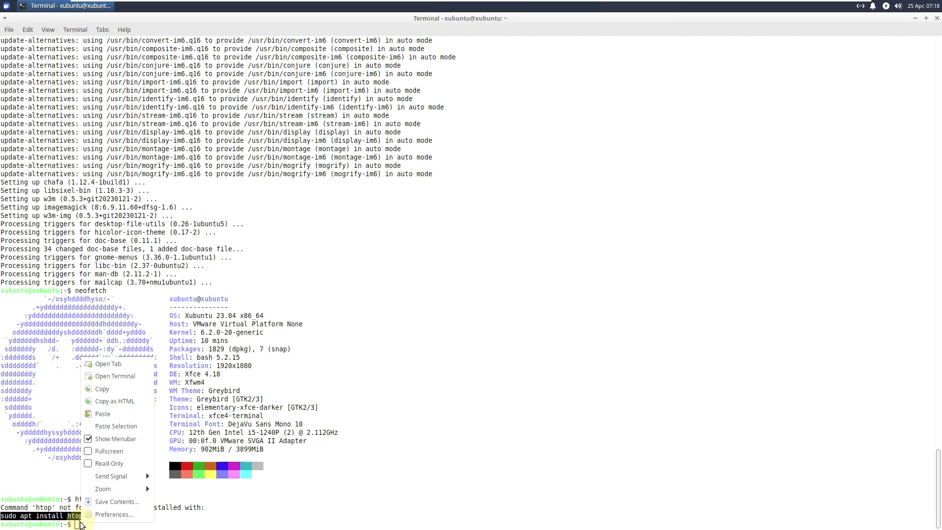
pyautogui.click(103, 413)
pyautogui.press('Return')
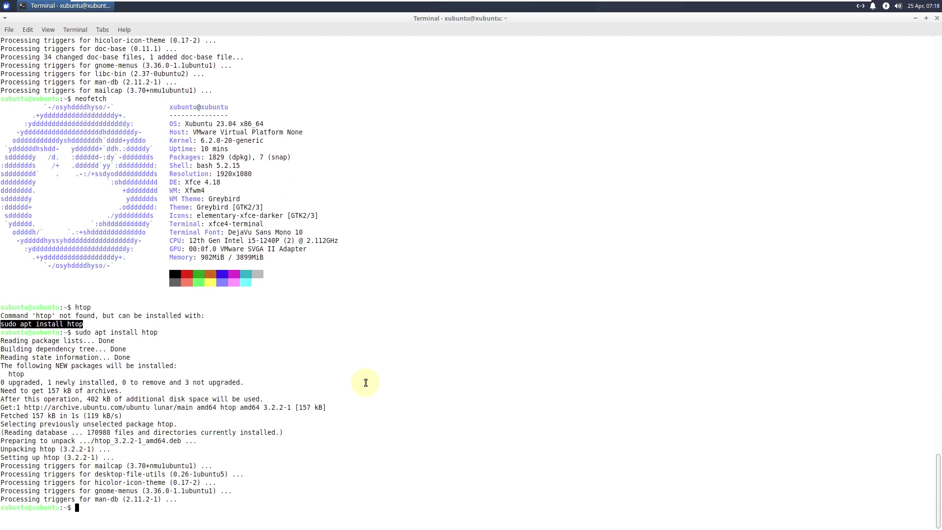
pyautogui.write('htop')
pyautogui.press('Return')
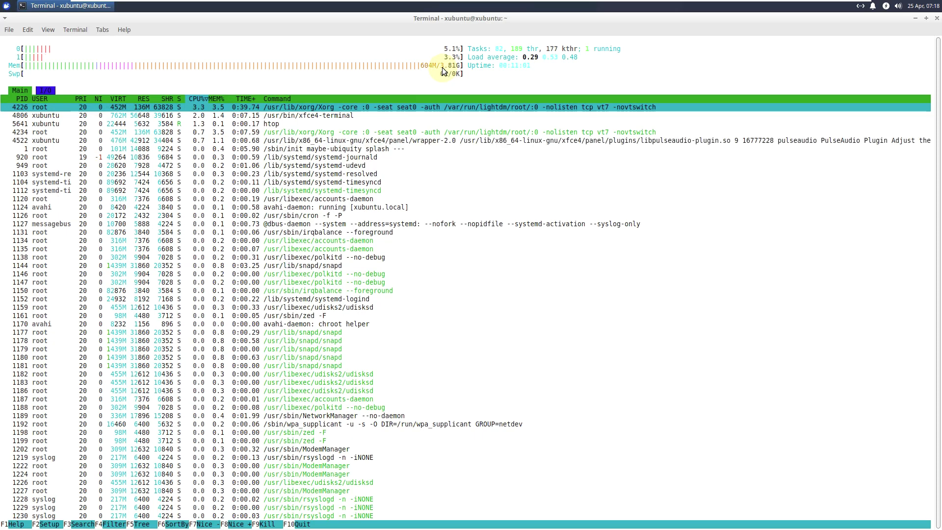
# View the terminal's About information, dismiss it, and close the terminal window, ending the running htop process.
pyautogui.click(125, 30)
pyautogui.click(138, 53)
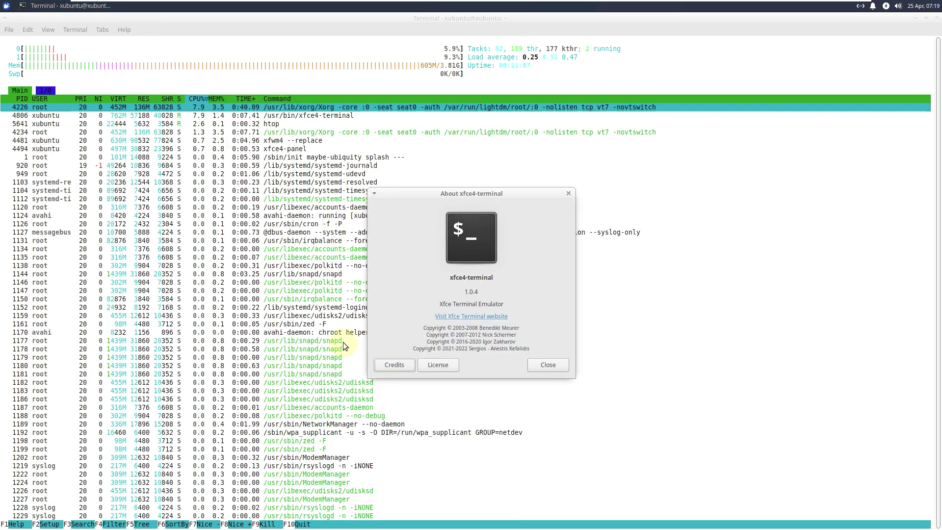
pyautogui.click(561, 365)
pyautogui.click(937, 19)
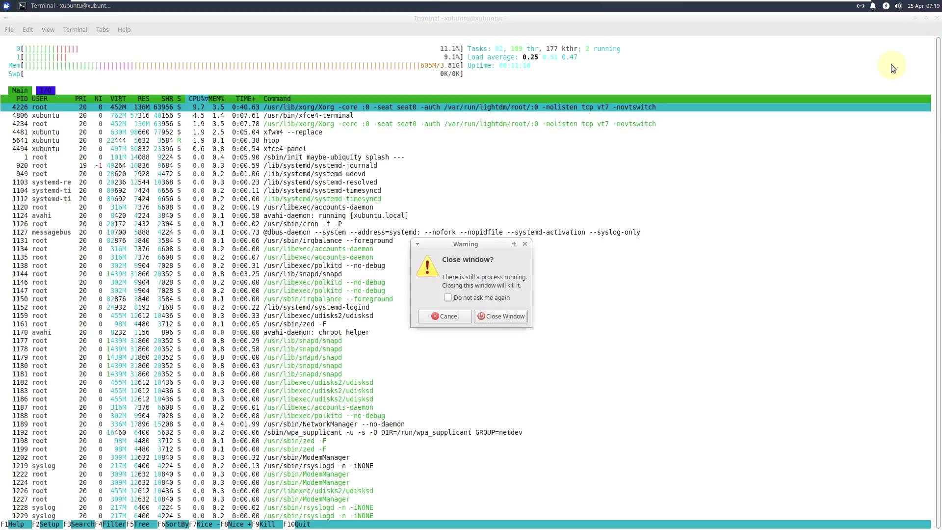
pyautogui.click(484, 319)
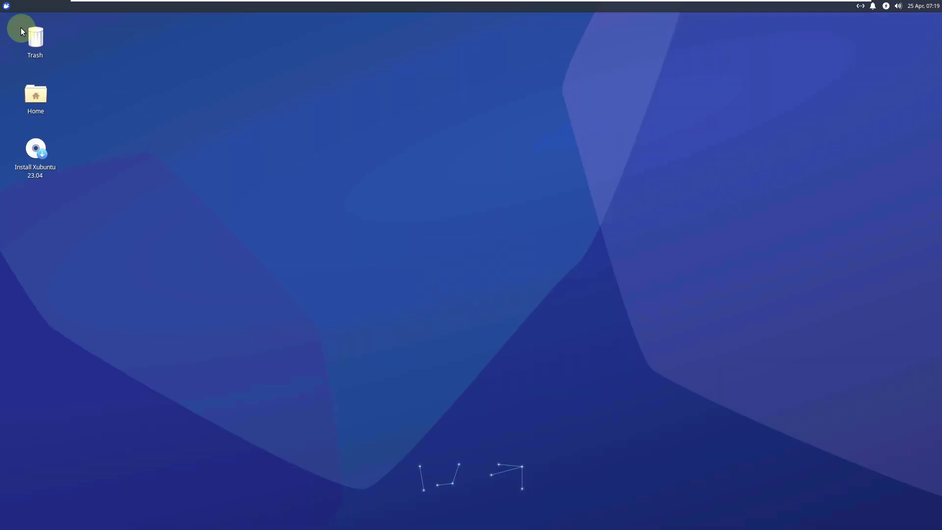
# Launch Firefox Web Browser, close its mozilla.org privacy tab, and maximize the browser window.
pyautogui.click(6, 5)
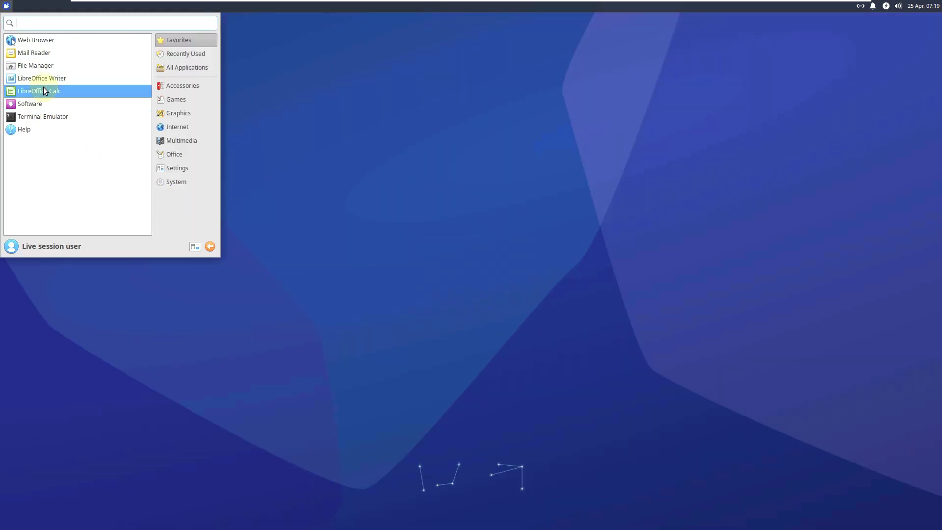
pyautogui.click(180, 128)
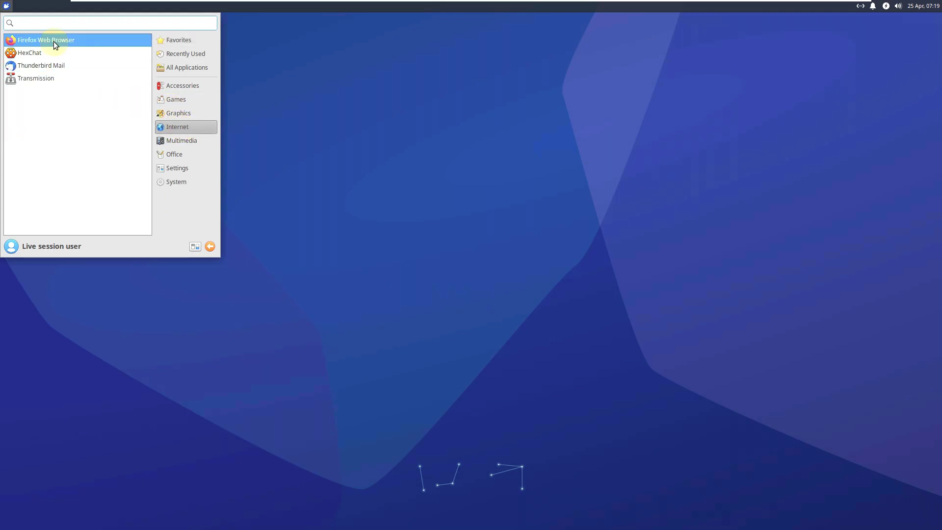
pyautogui.click(407, 207)
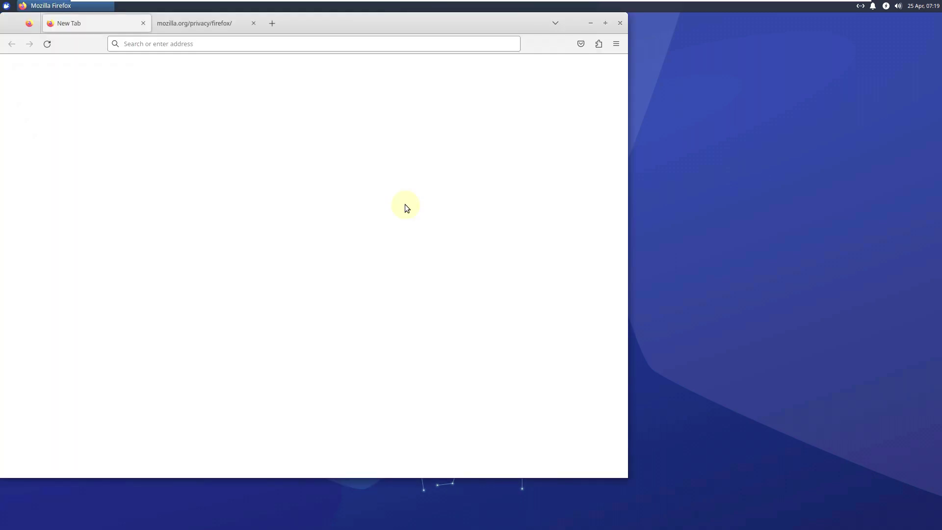
pyautogui.click(253, 24)
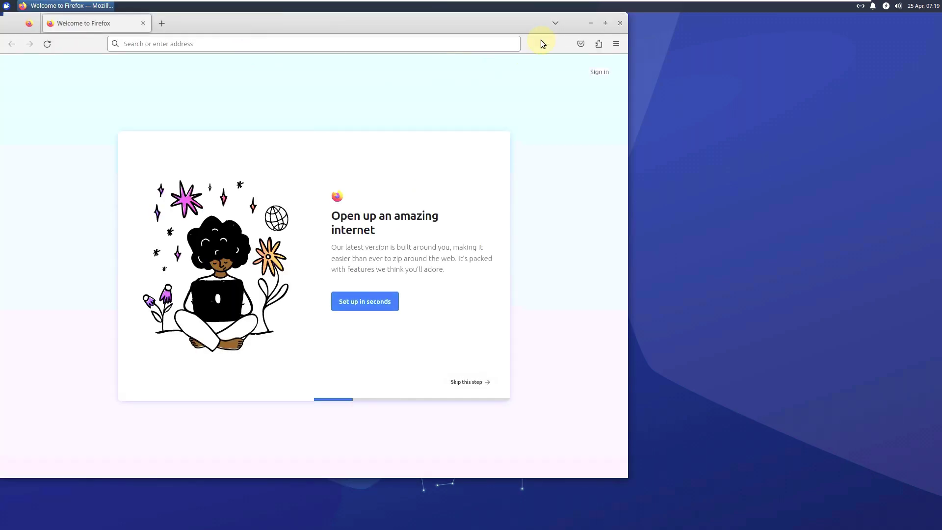
pyautogui.click(605, 23)
# Check the installed Firefox version in the About Firefox window and close that window.
pyautogui.click(935, 46)
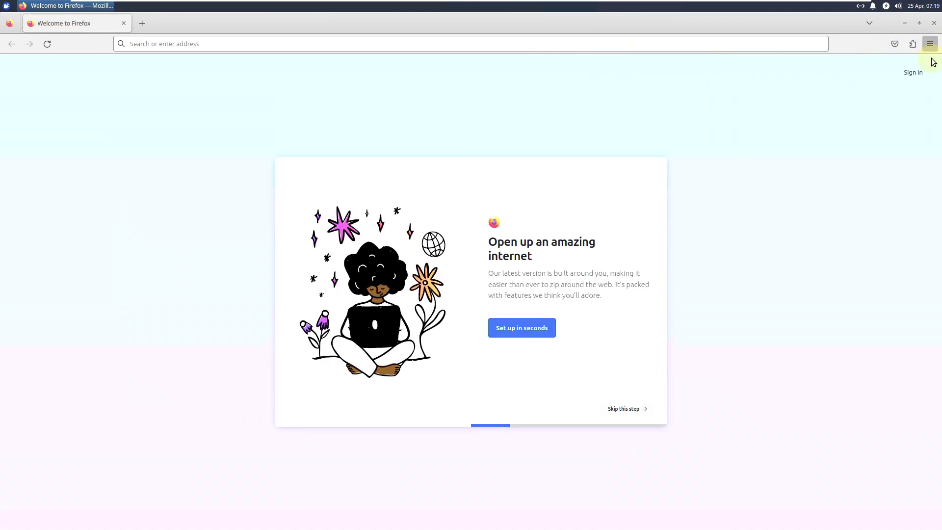
pyautogui.click(862, 323)
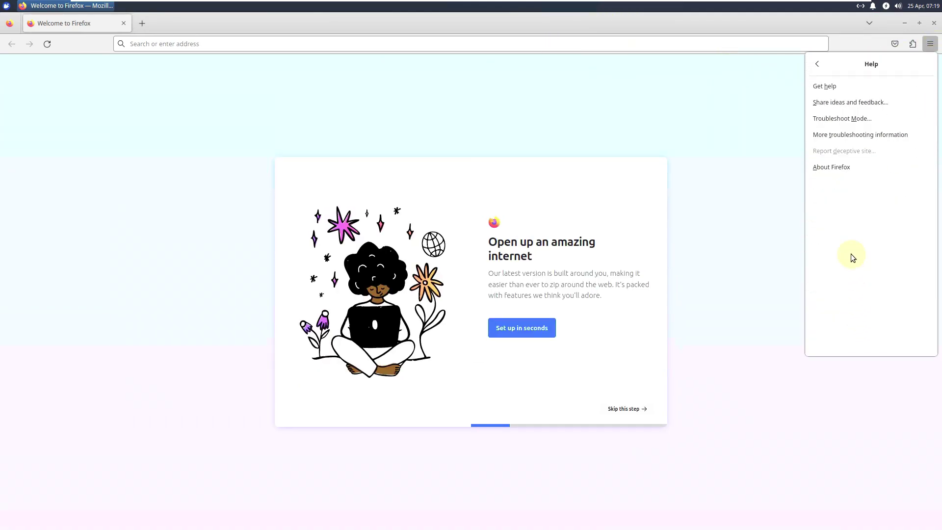
pyautogui.click(844, 169)
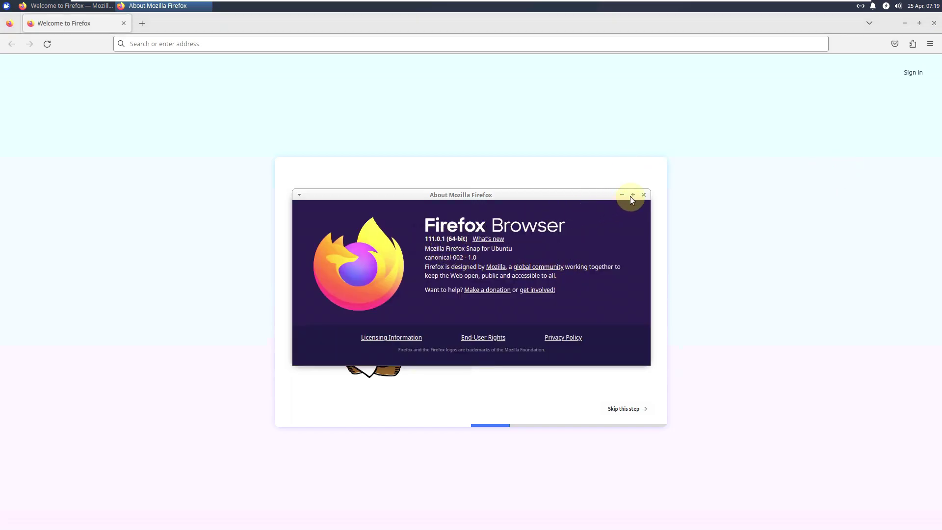
pyautogui.click(644, 195)
# Search Google for "xubuntu 23.04" and open the "Xubuntu 23.04 released!" result in a new tab.
pyautogui.click(355, 48)
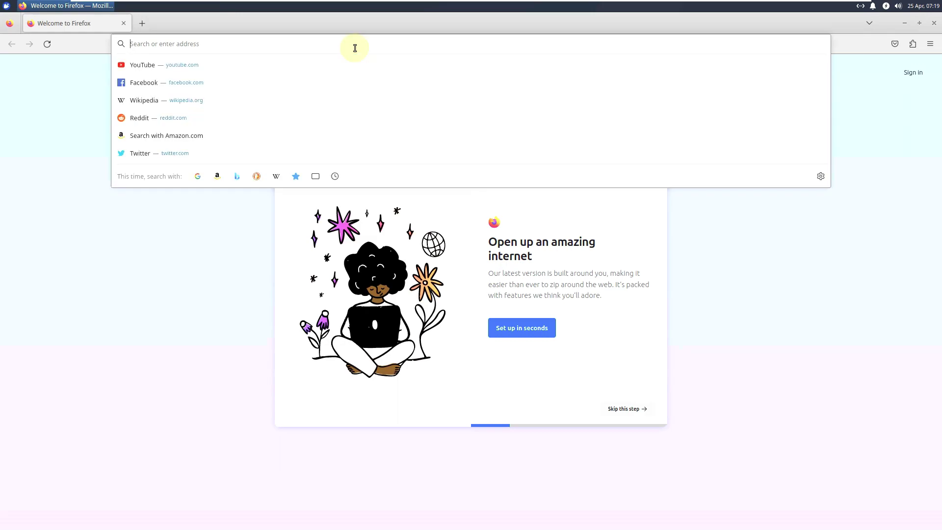
pyautogui.write('xubuntu')
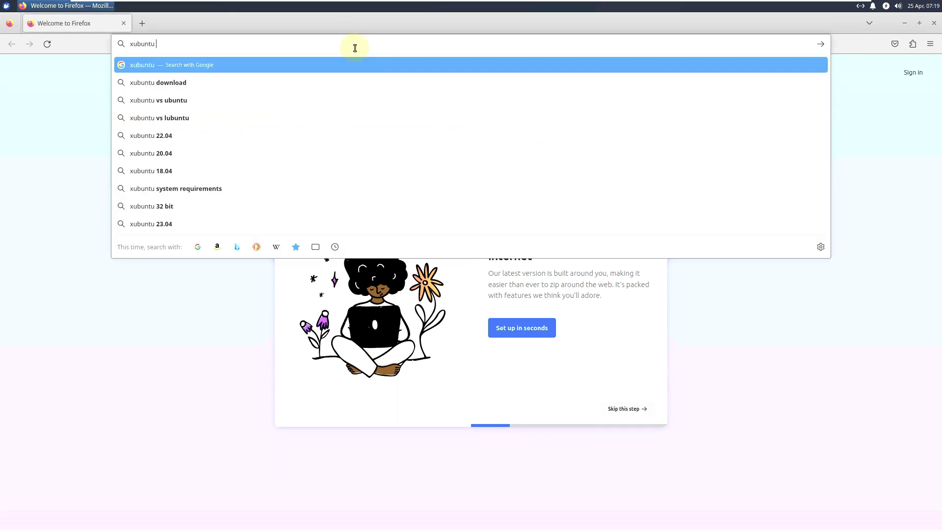
pyautogui.press('Down')
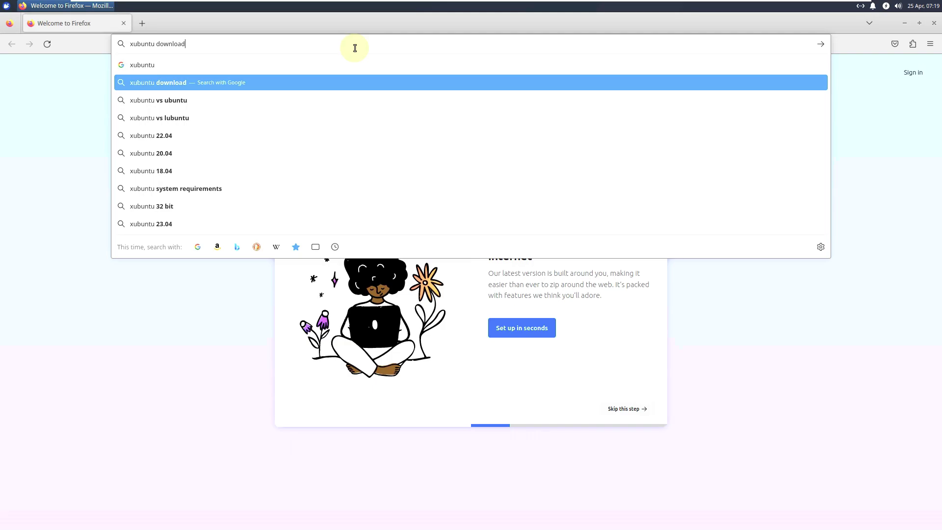
pyautogui.click(213, 225)
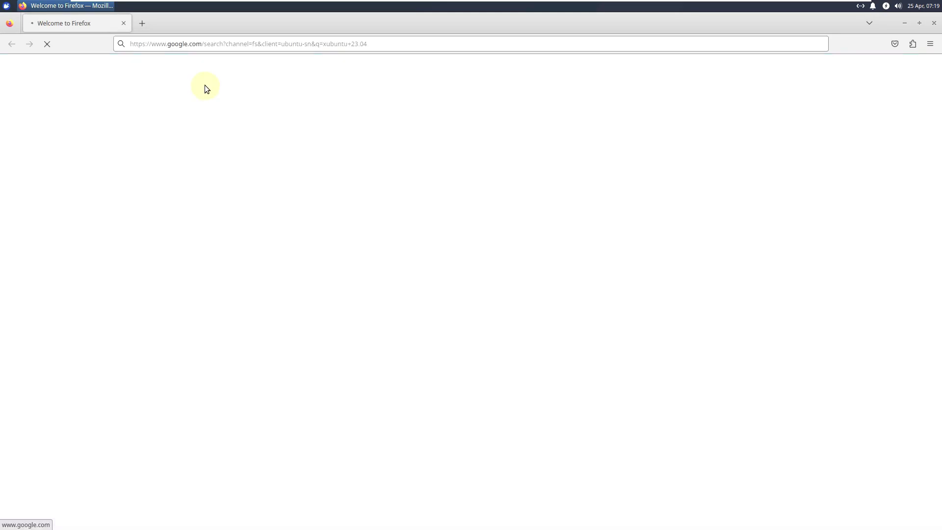
pyautogui.rightClick(200, 173)
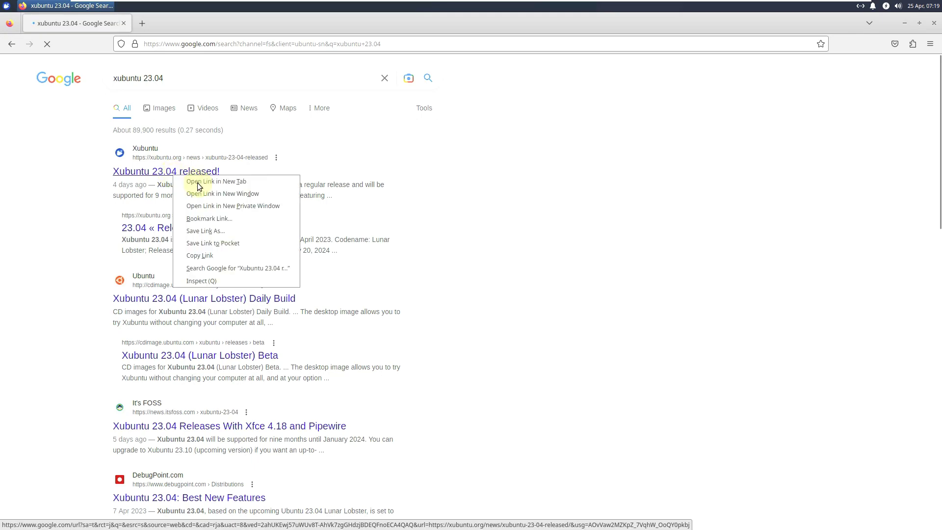
pyautogui.click(199, 182)
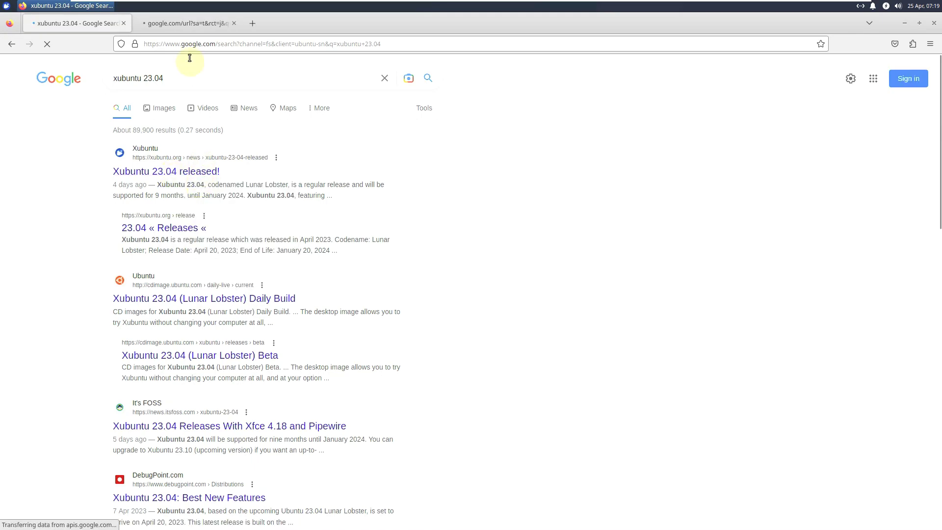
# Read the "Xubuntu 23.04 released!" announcement, highlighting the mentions of Xfce 4.18 and Xubuntu Minimal.
pyautogui.click(178, 24)
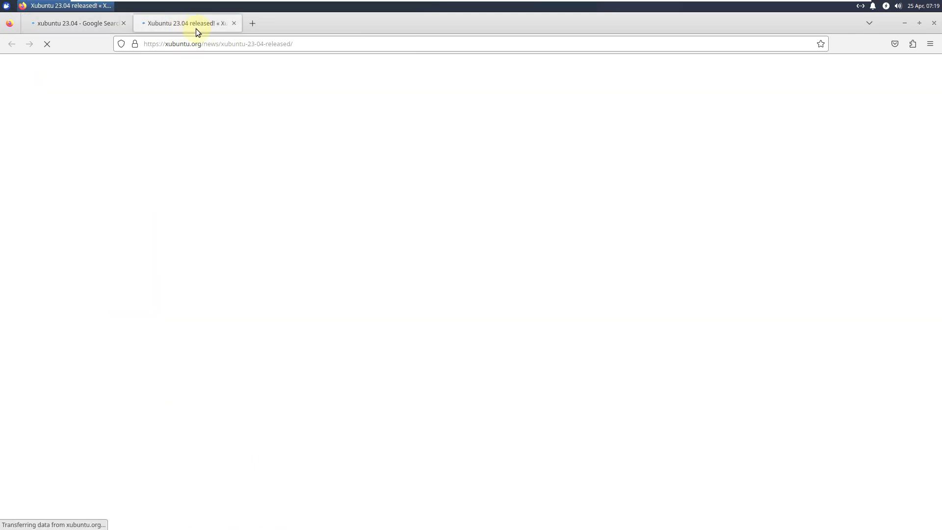
pyautogui.click(74, 24)
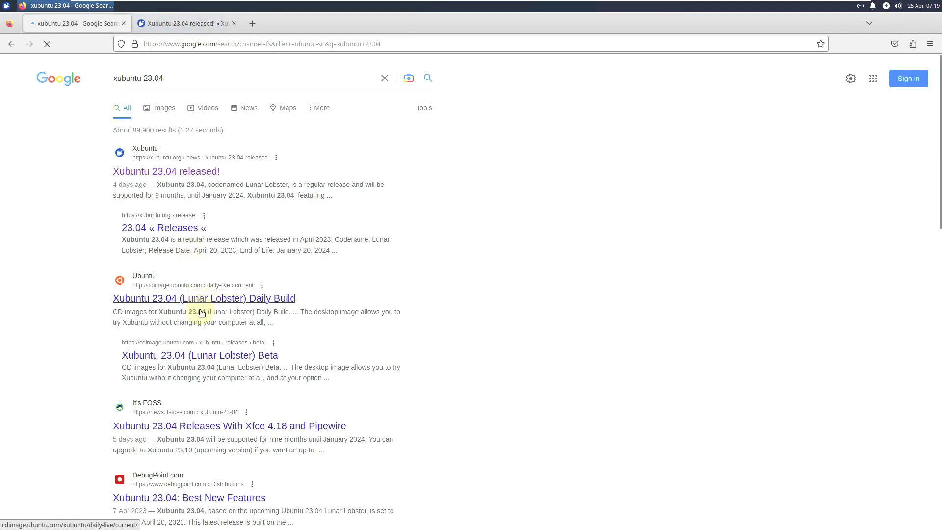
pyautogui.click(193, 24)
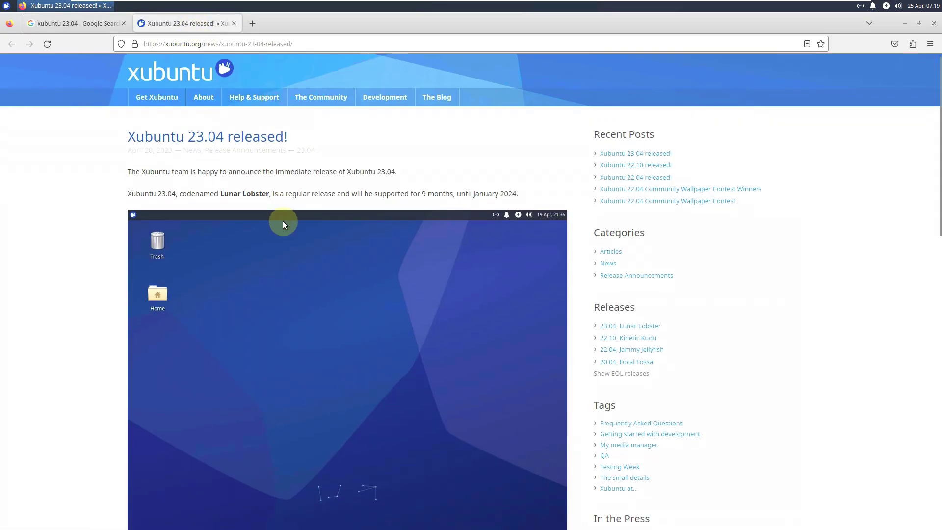
pyautogui.scroll(-5, 283, 224)
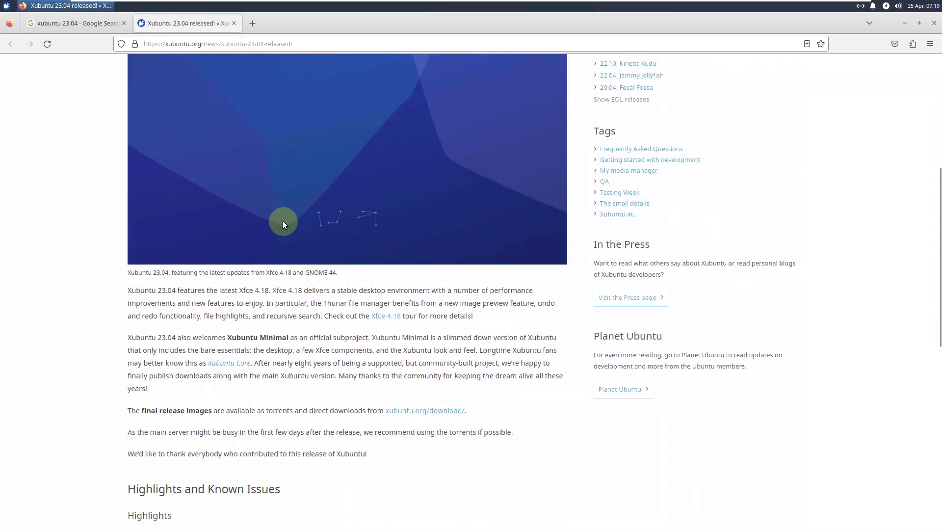
pyautogui.scroll(-3, 283, 224)
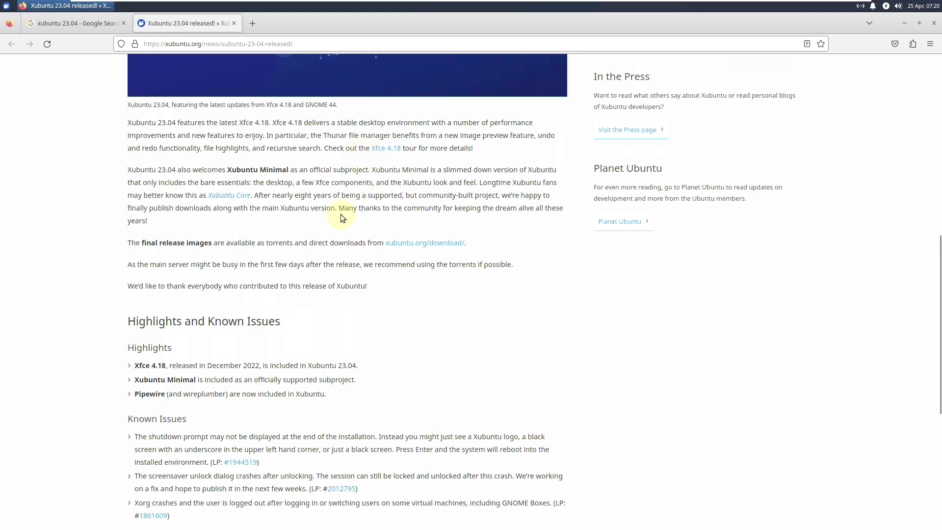
pyautogui.scroll(2, 341, 218)
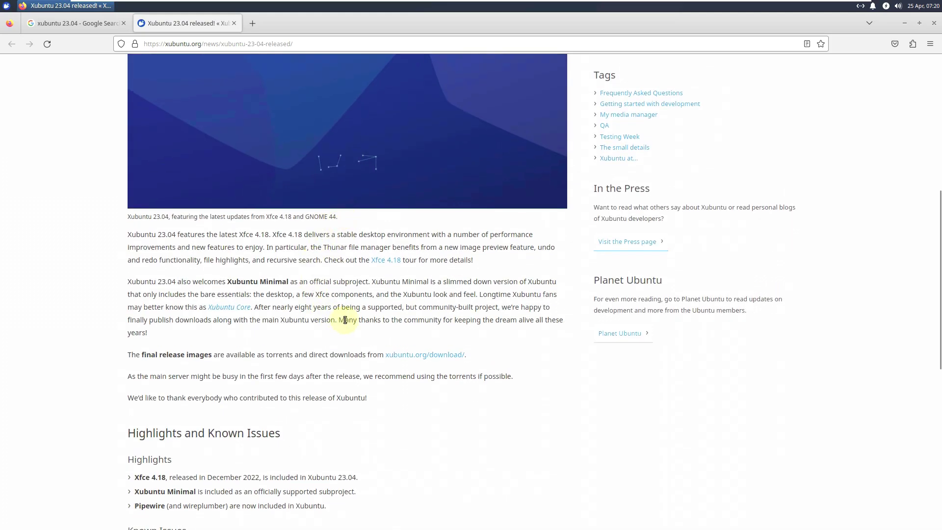
pyautogui.scroll(2, 257, 316)
pyautogui.scroll(-2, 257, 316)
pyautogui.moveTo(239, 234); pyautogui.dragTo(310, 234)
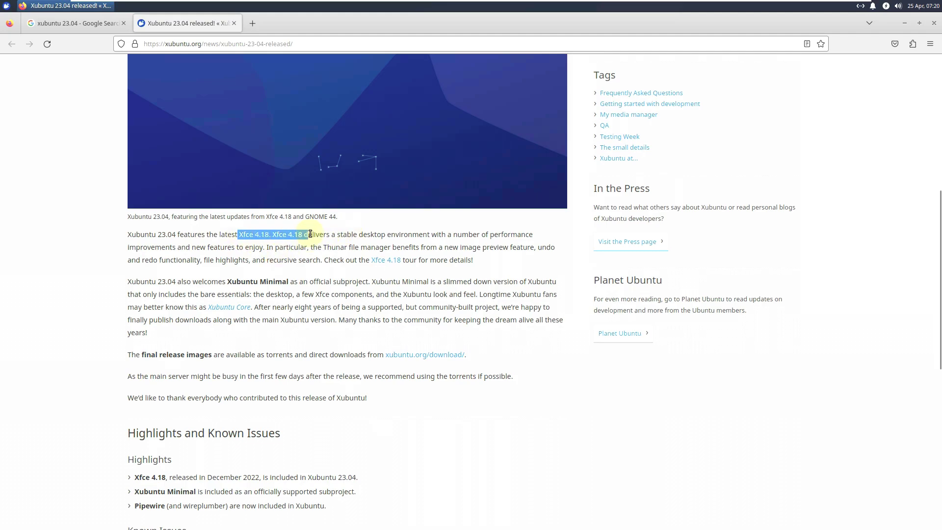
pyautogui.scroll(-4, 346, 270)
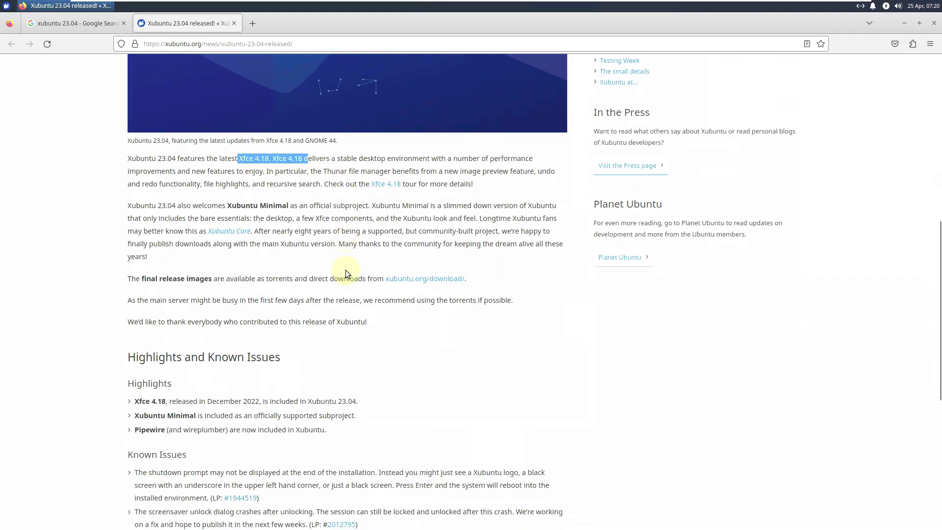
pyautogui.moveTo(229, 171); pyautogui.dragTo(288, 172)
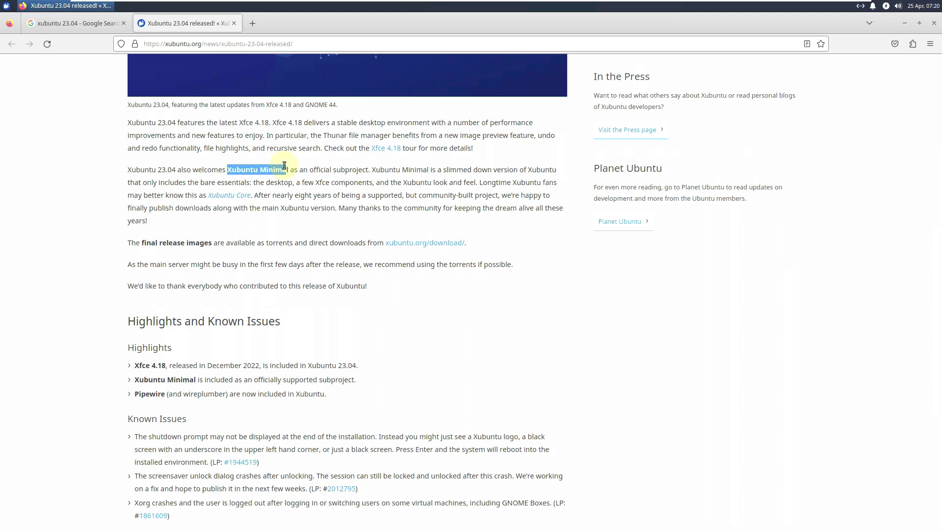
# Skim the announcement's Highlights and Known Issues sections and look over the whole article again.
pyautogui.scroll(-2, 269, 167)
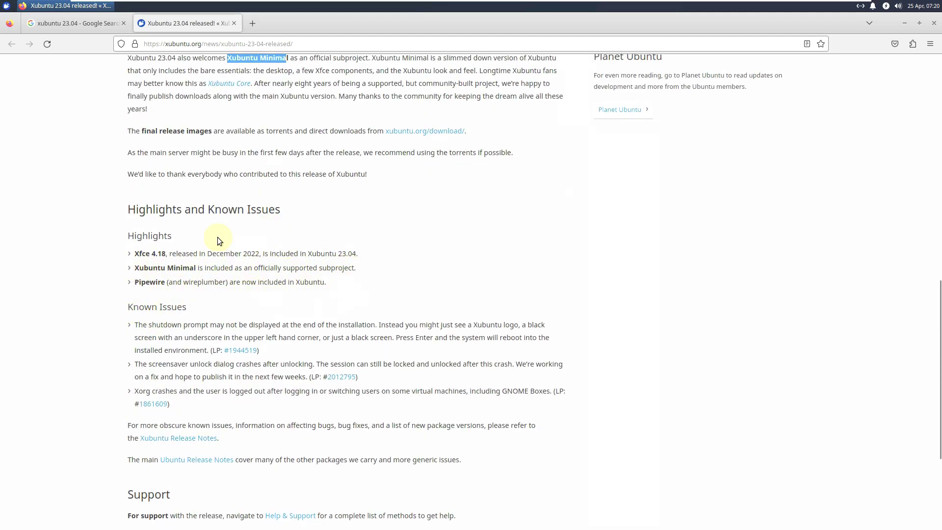
pyautogui.scroll(-2, 257, 111)
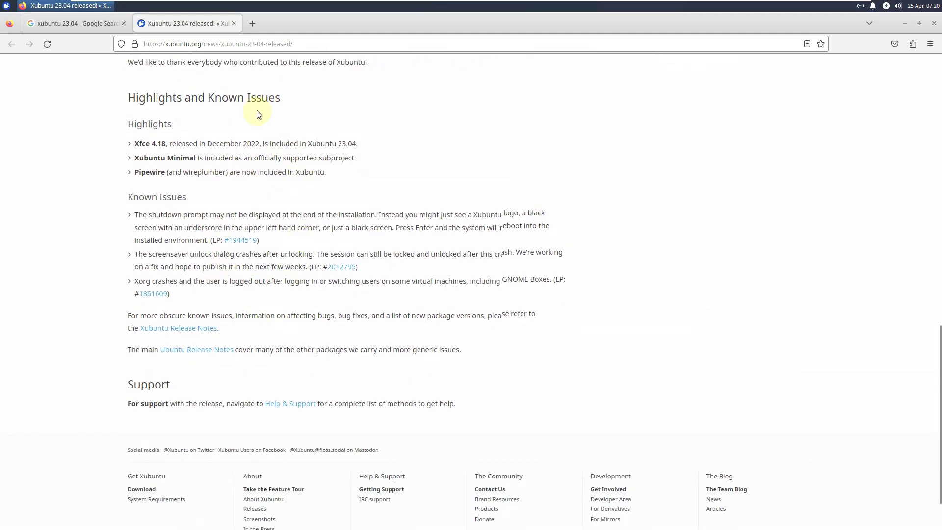
pyautogui.scroll(4, 379, 236)
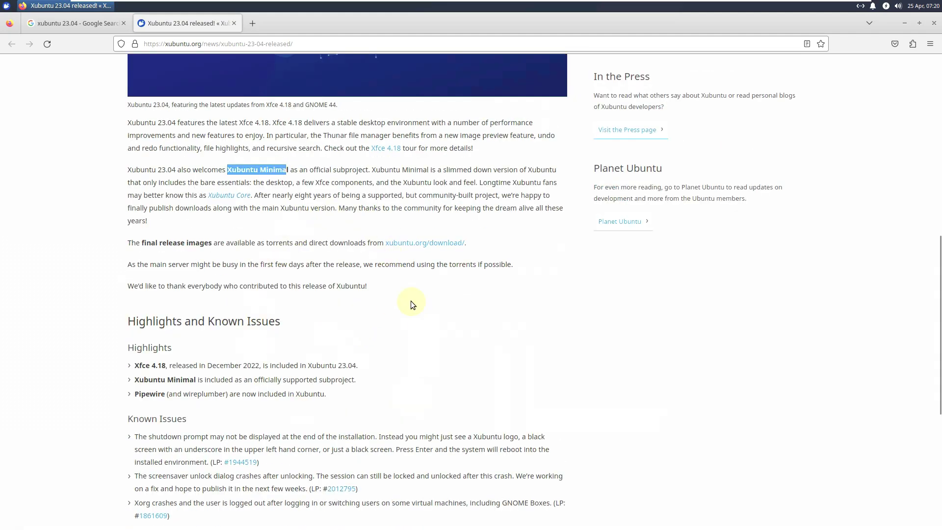
pyautogui.scroll(2, 390, 279)
pyautogui.scroll(5, 389, 278)
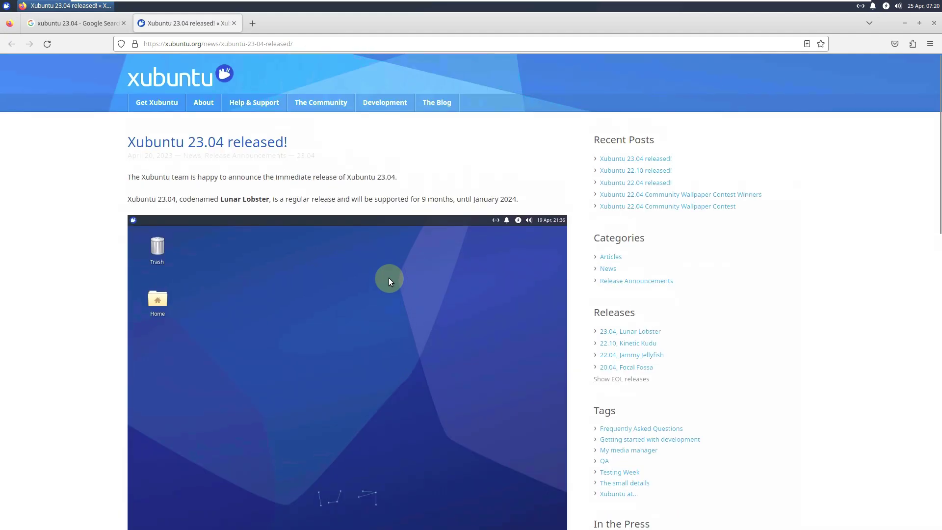
pyautogui.scroll(-7, 388, 277)
pyautogui.scroll(-5, 389, 277)
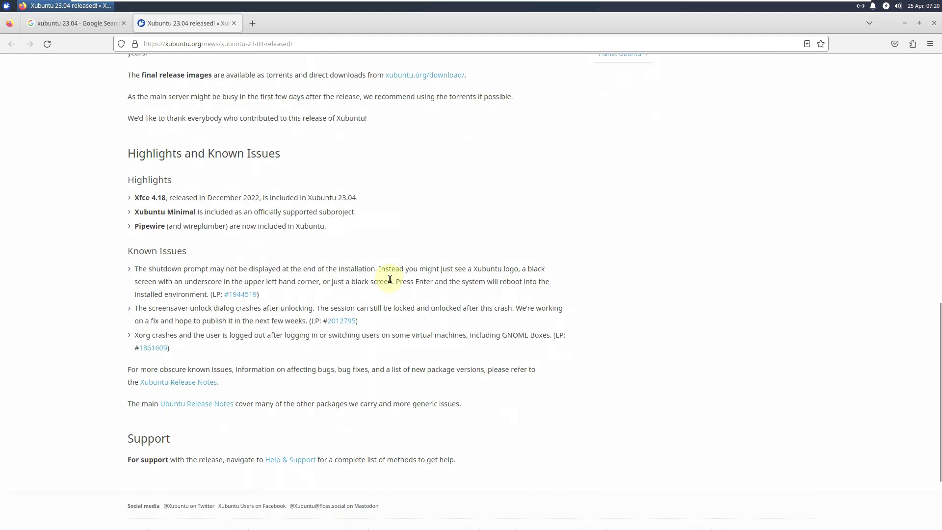
# Open the announcement's xubuntu.org/download/ link, download the 22.04 torrent for 64-bit systems, and close the Xubuntu tab.
pyautogui.scroll(3, 389, 278)
pyautogui.scroll(3, 389, 277)
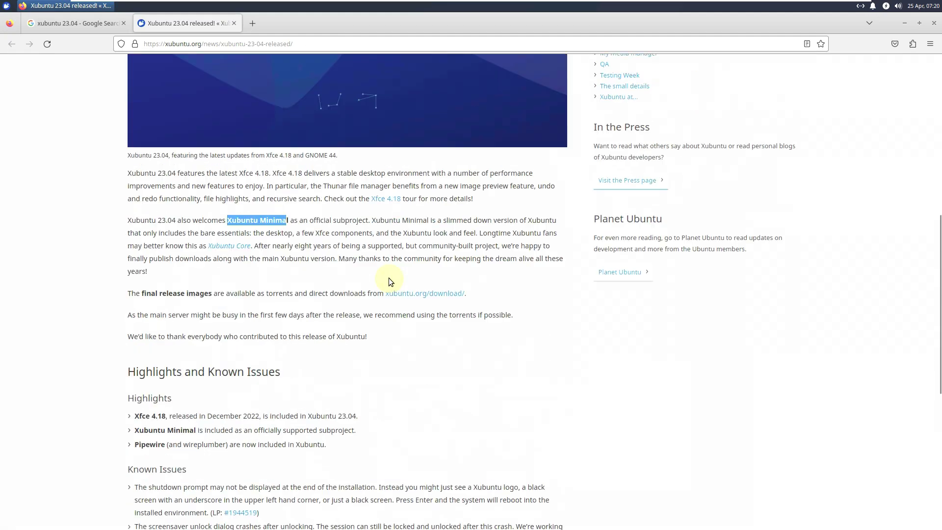
pyautogui.click(415, 294)
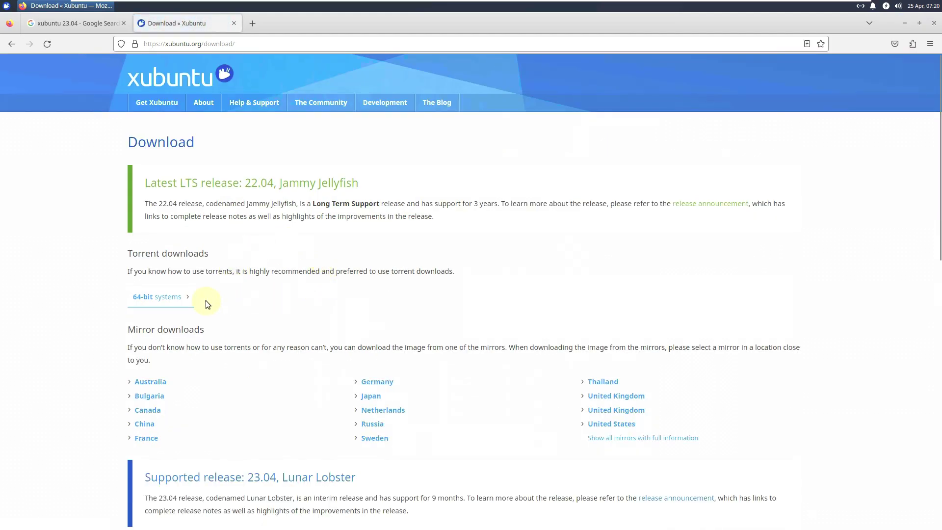
pyautogui.click(178, 300)
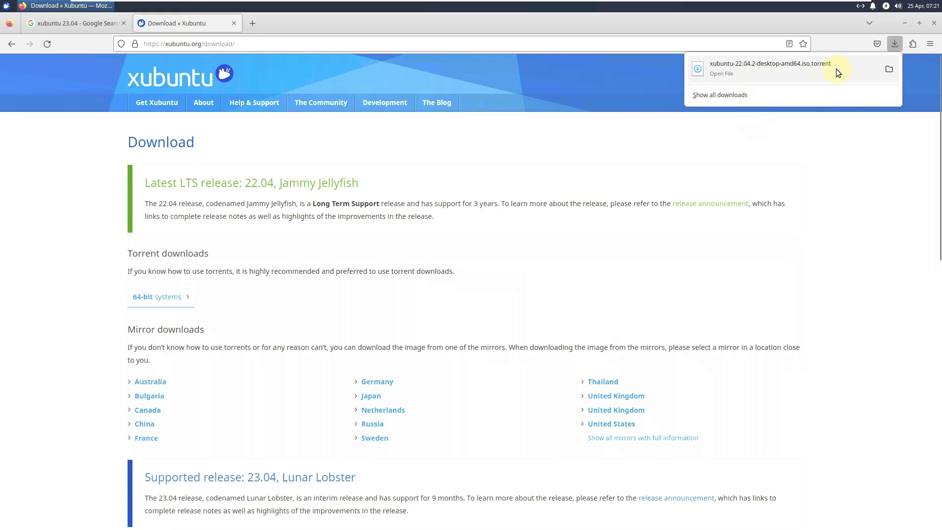
pyautogui.click(234, 26)
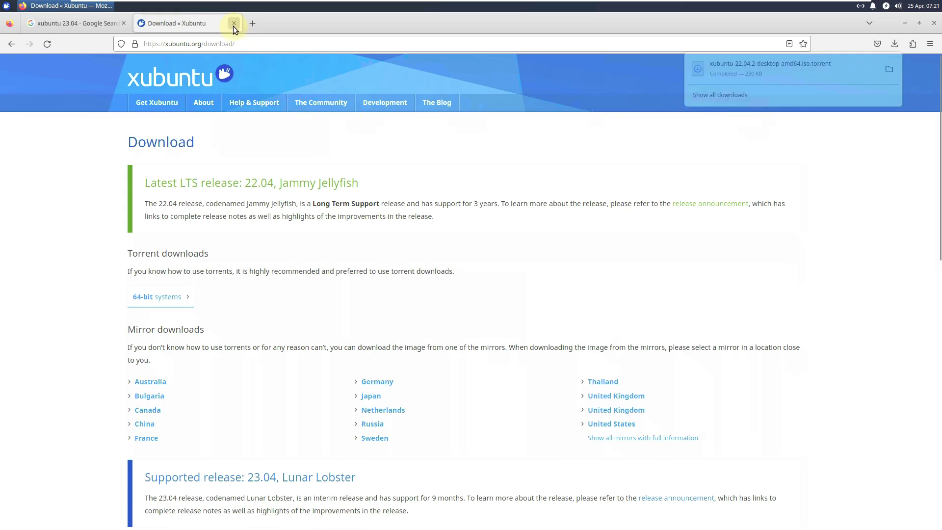
pyautogui.click(233, 25)
# Open the "Xubuntu 23.04 (Lunar Lobster) Beta" search result and go through its parent directory to the release/ folder.
pyautogui.click(231, 357)
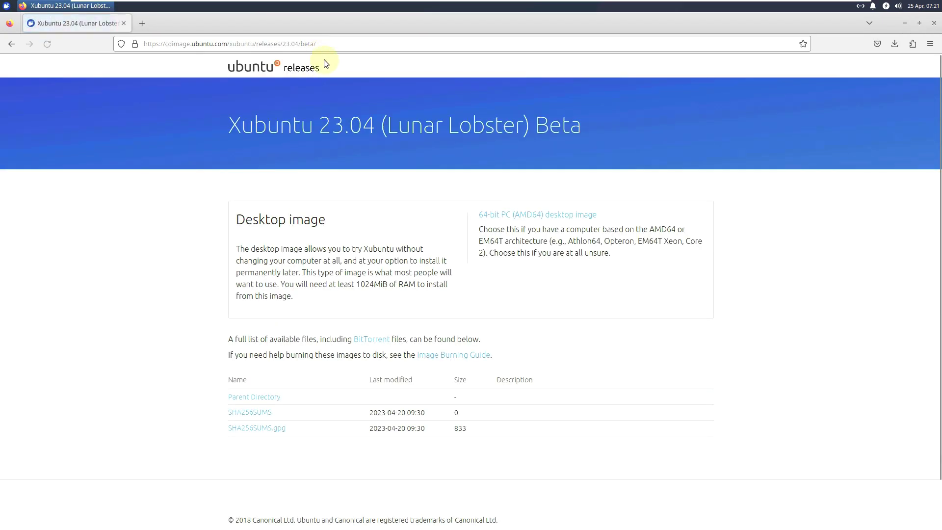
pyautogui.moveTo(570, 126); pyautogui.dragTo(293, 126)
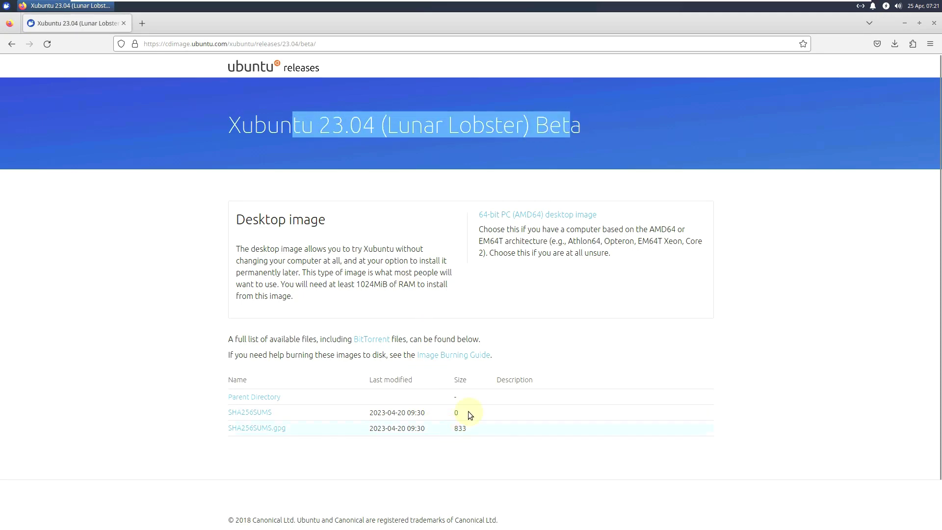
pyautogui.click(318, 356)
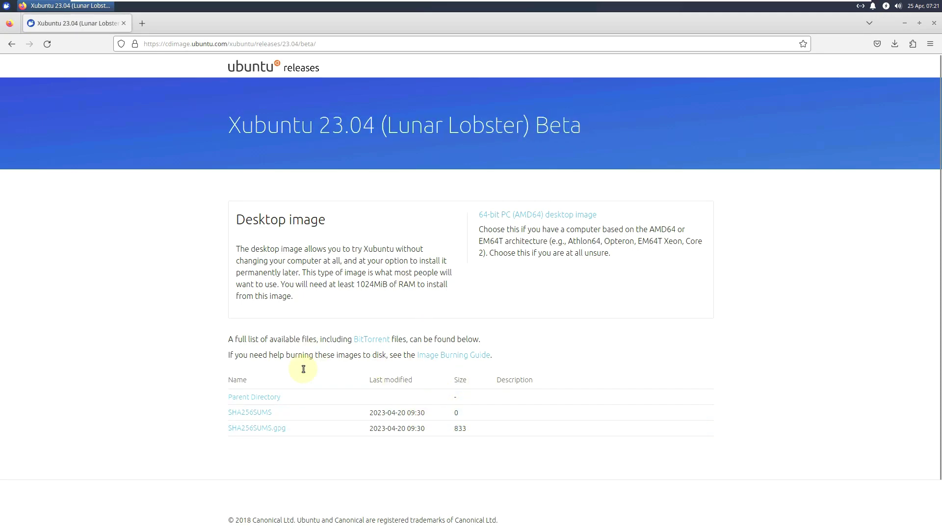
pyautogui.click(240, 401)
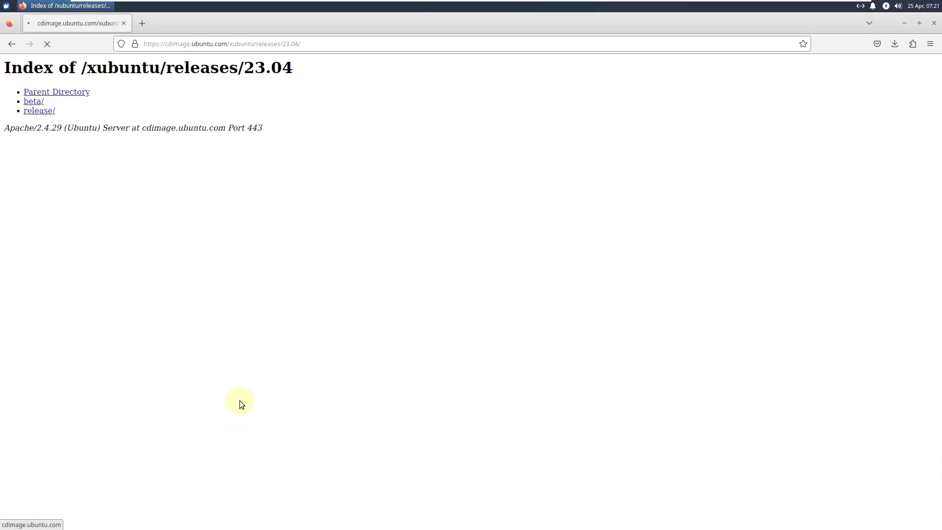
pyautogui.click(39, 112)
# Compare the file sizes of the Xubuntu 23.04 desktop and minimal ISO images in the release listing.
pyautogui.scroll(-3, 232, 186)
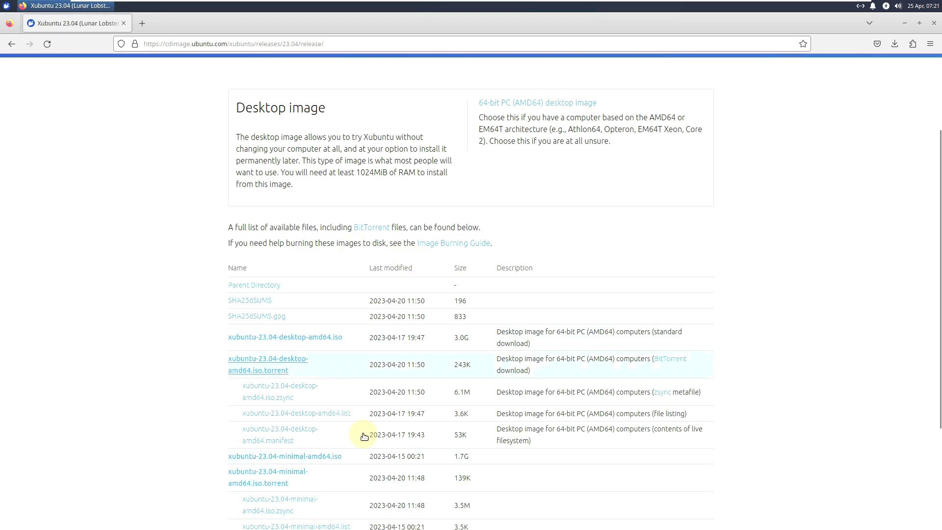
pyautogui.scroll(-3, 515, 364)
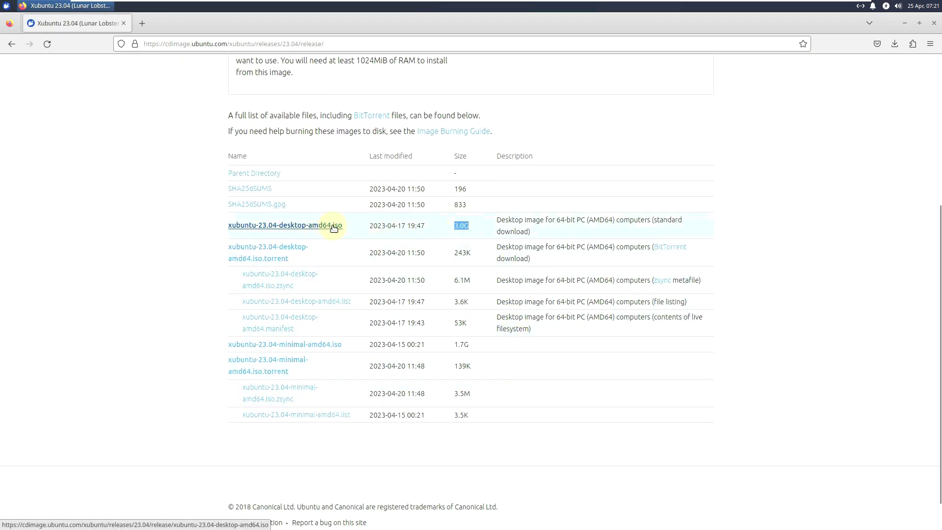
pyautogui.moveTo(476, 345); pyautogui.dragTo(453, 346)
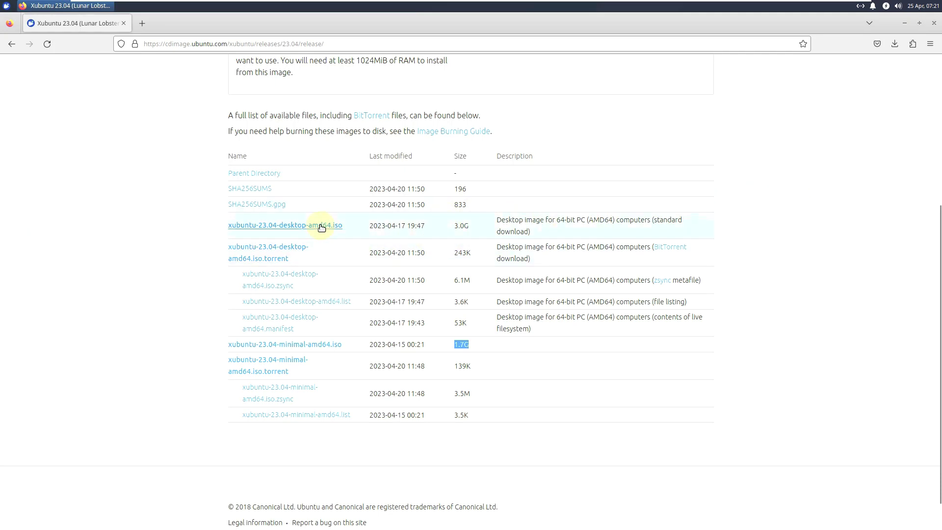
# Start downloading xubuntu-23.04-desktop-amd64.iso and cancel it, and do the same with xubuntu-23.04-minimal-amd64.iso.
pyautogui.scroll(2, 805, 389)
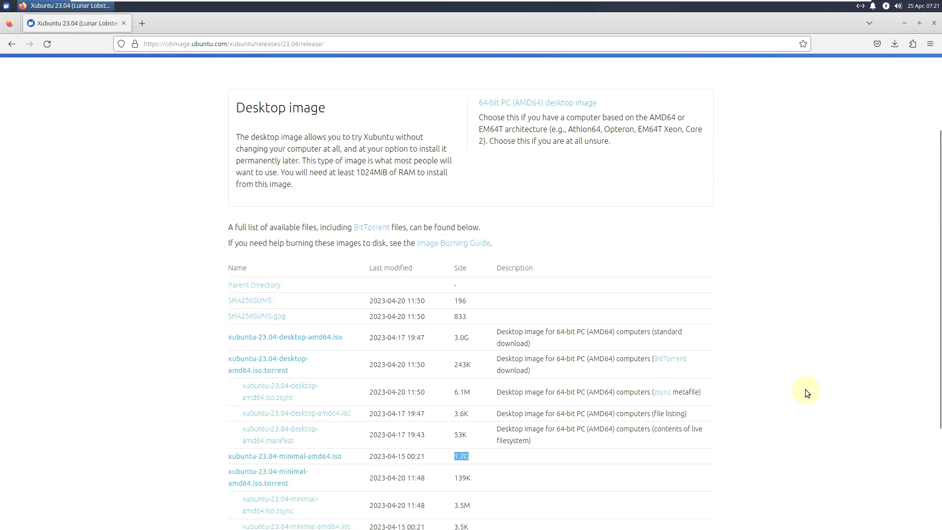
pyautogui.click(290, 338)
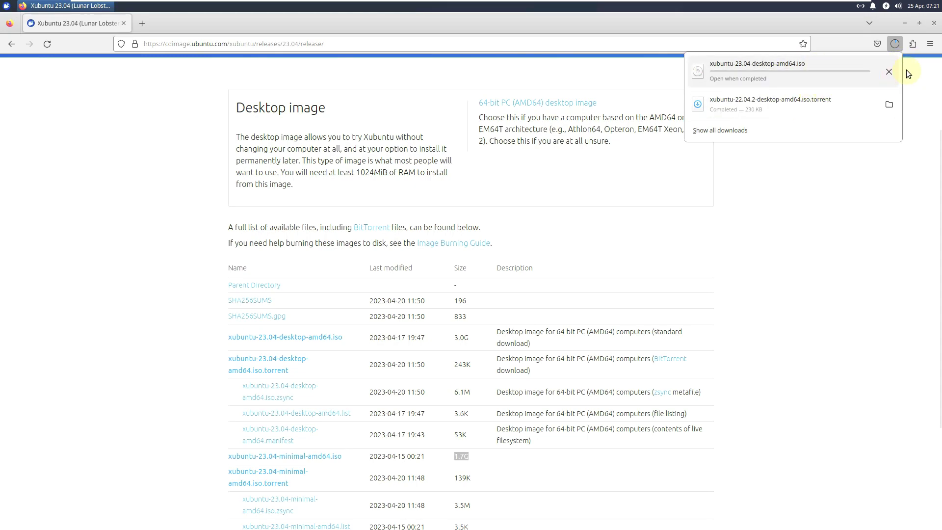
pyautogui.click(889, 73)
pyautogui.scroll(-3, 887, 207)
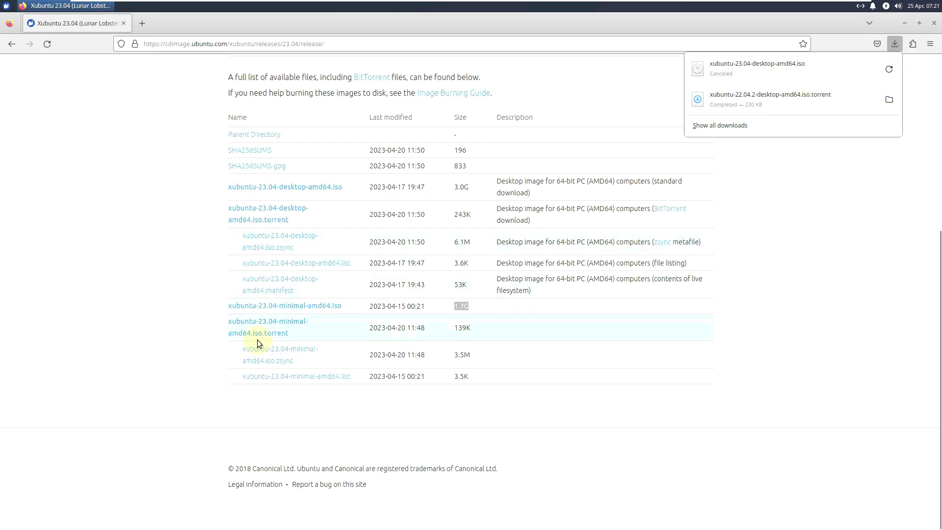
pyautogui.click(289, 305)
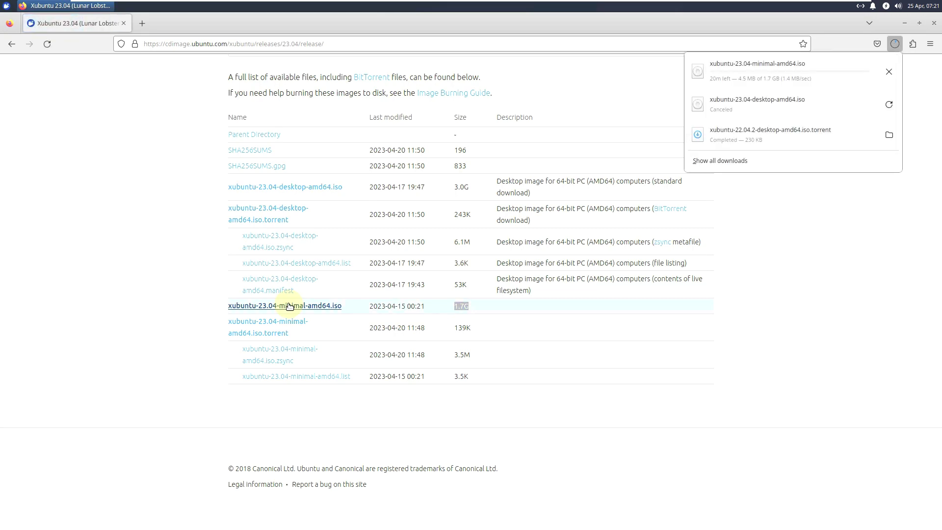
pyautogui.click(888, 73)
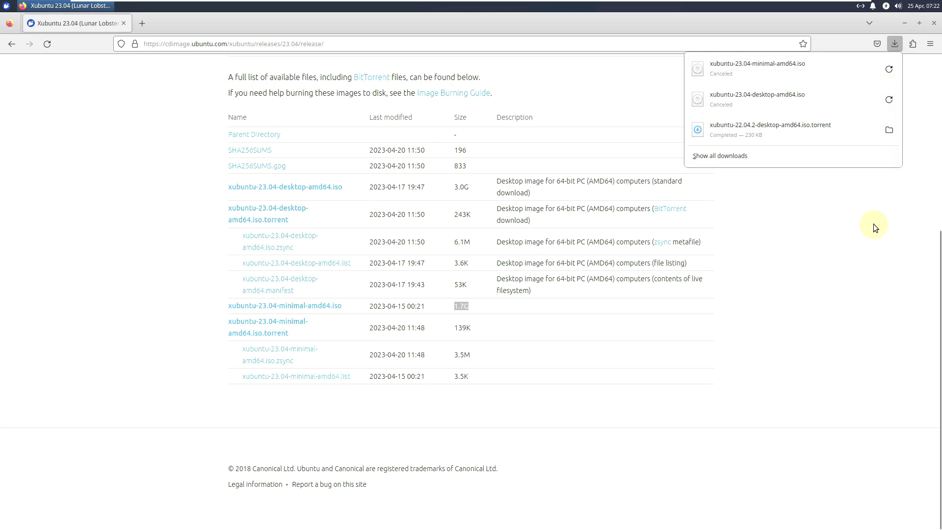
# Return to the beginning of the Xubuntu 23.04 release page and close the Firefox window.
pyautogui.scroll(2, 829, 272)
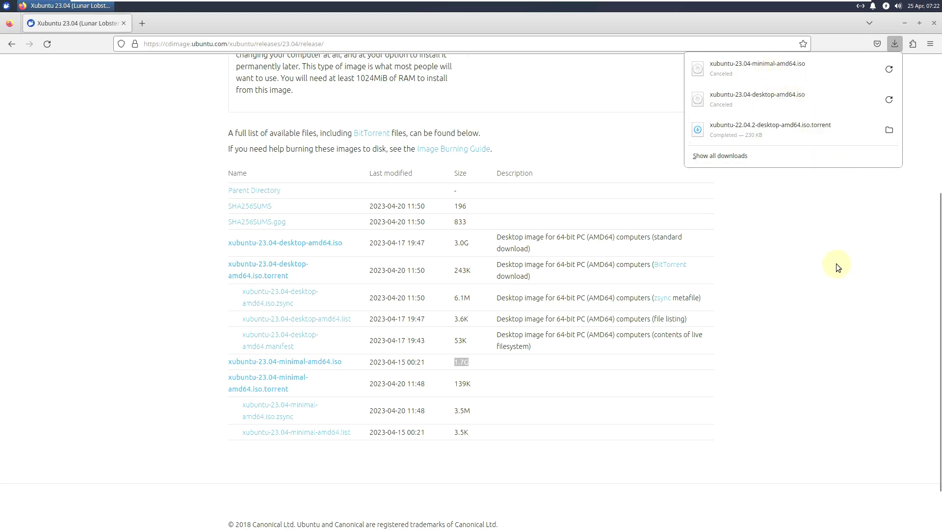
pyautogui.scroll(5, 831, 281)
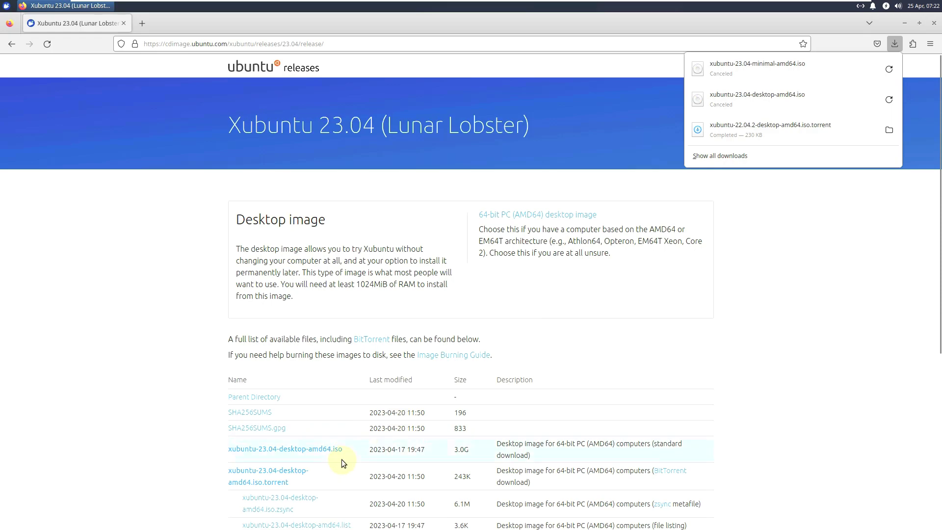
pyautogui.click(934, 23)
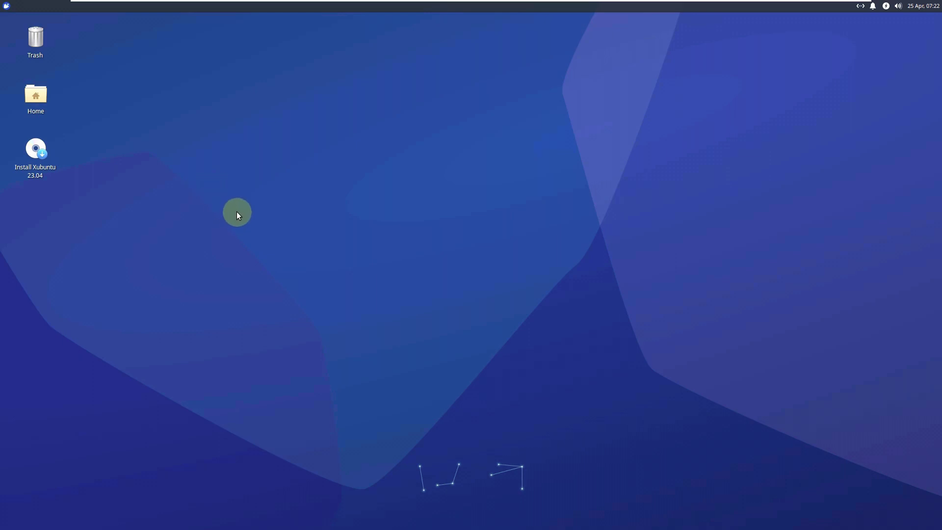
# Execute the Install Xubuntu 23.04 desktop launcher and allow it to launch anyway despite being untrusted.
pyautogui.rightClick(40, 151)
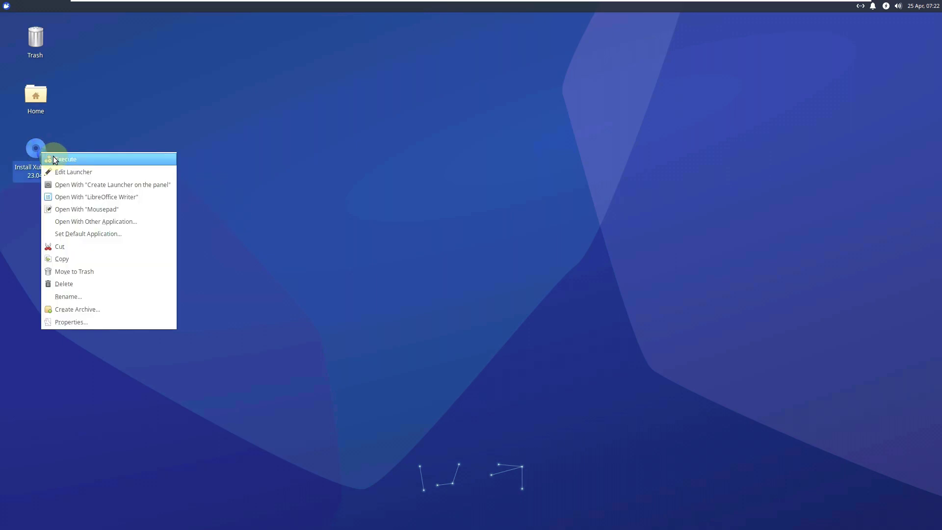
pyautogui.click(54, 157)
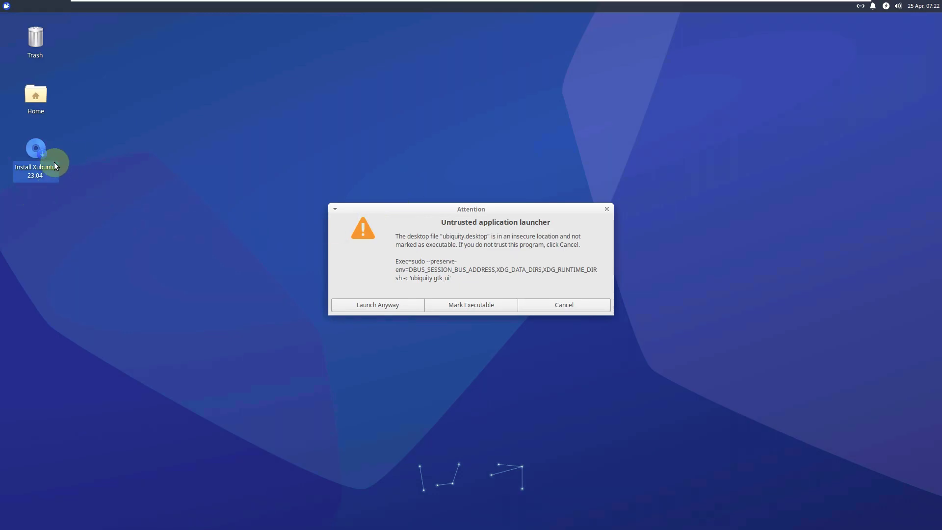
pyautogui.click(362, 308)
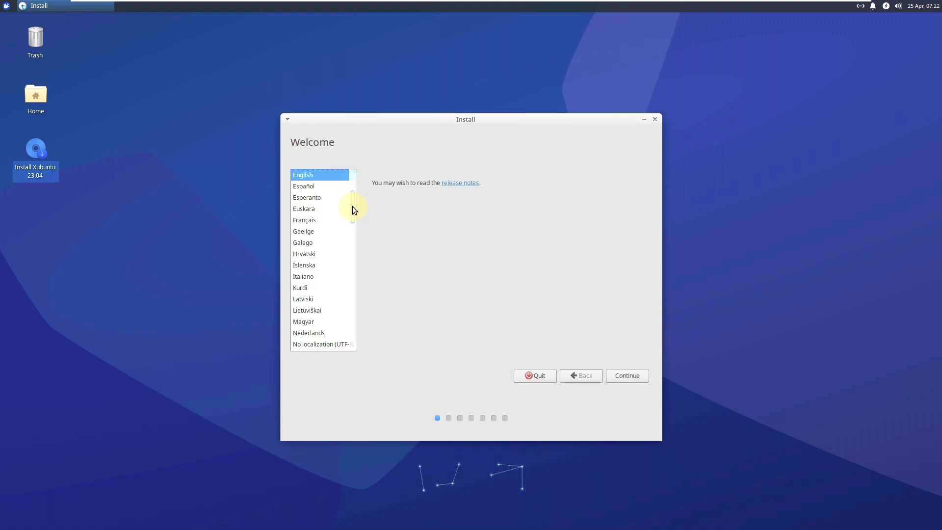
# Look through the installer's languages and keyboard layouts, continuing with English and the English (US) layout.
pyautogui.moveTo(352, 207); pyautogui.dragTo(352, 172)
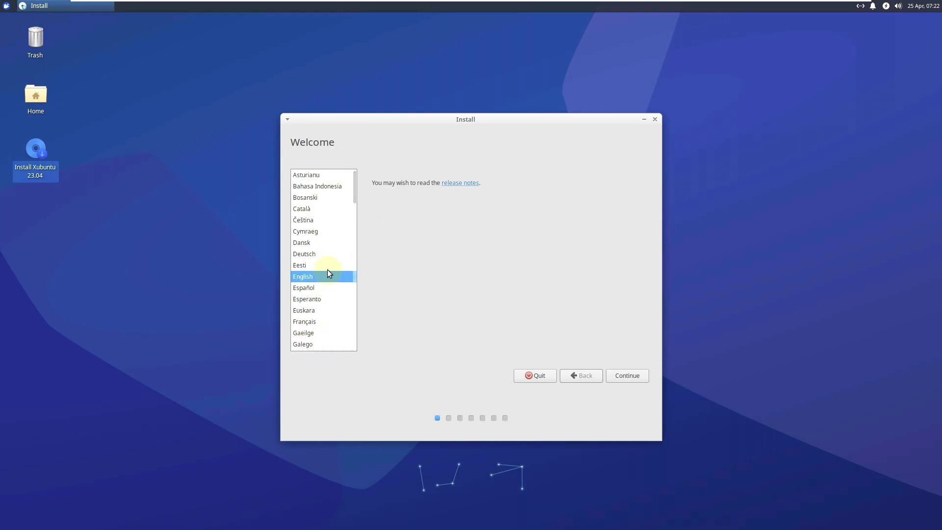
pyautogui.moveTo(353, 185)
pyautogui.mouseDown()
pyautogui.moveTo(362, 331)
pyautogui.moveTo(354, 170)
pyautogui.moveTo(354, 340)
pyautogui.moveTo(353, 179)
pyautogui.mouseUp()
pyautogui.click(636, 377)
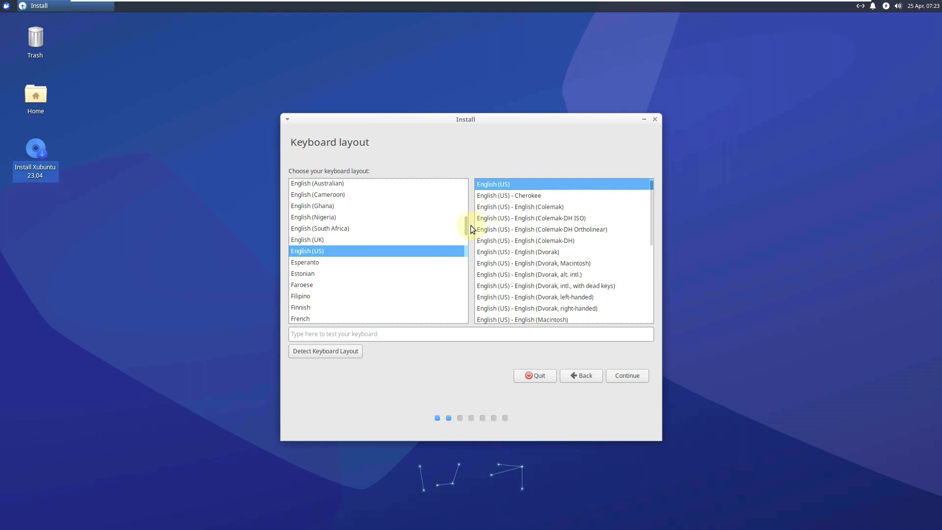
pyautogui.moveTo(466, 229)
pyautogui.mouseDown()
pyautogui.moveTo(468, 193)
pyautogui.moveTo(468, 294)
pyautogui.moveTo(477, 304)
pyautogui.moveTo(473, 227)
pyautogui.mouseUp()
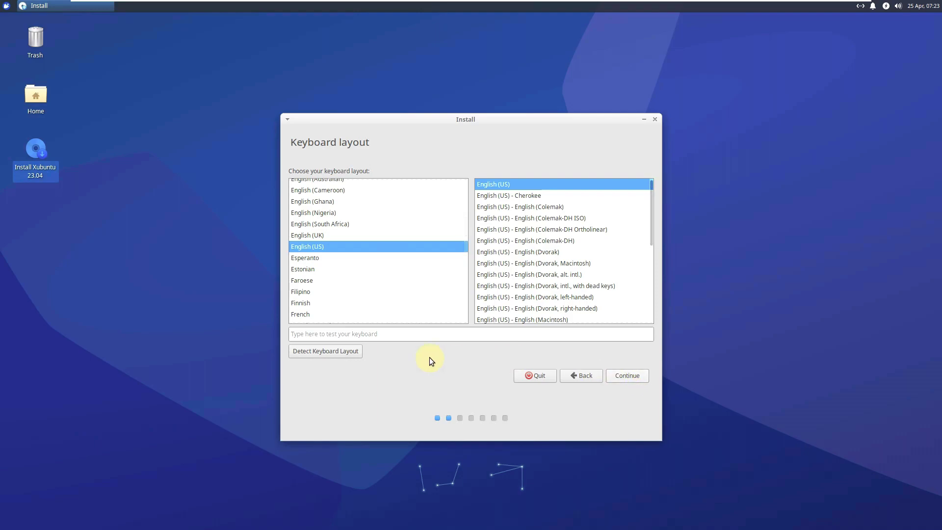
pyautogui.click(358, 338)
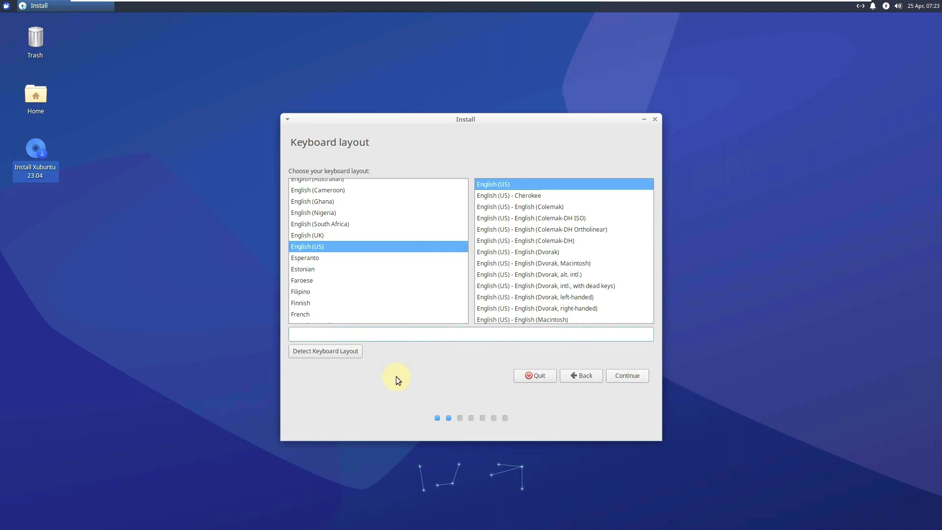
pyautogui.click(637, 375)
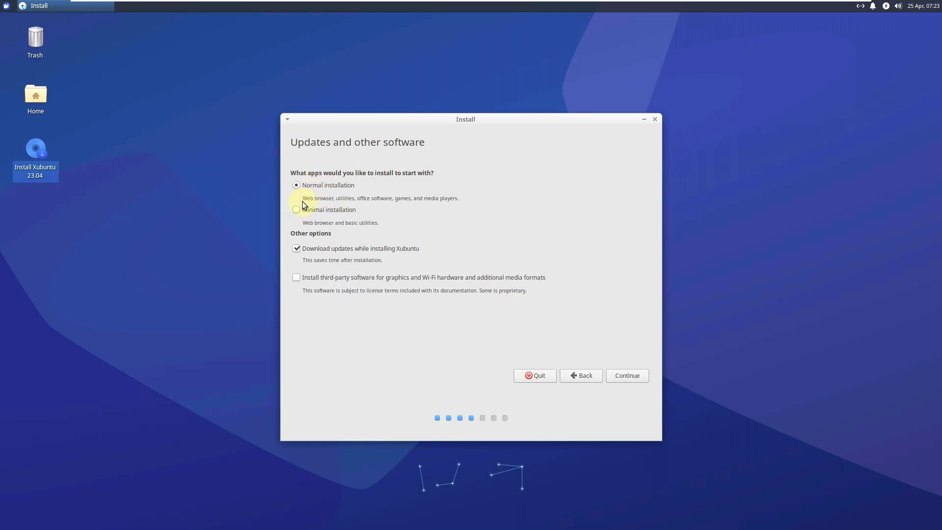
# Continue with the normal installation, with update downloads and third-party graphics, Wi-Fi and media software enabled.
pyautogui.moveTo(303, 200); pyautogui.dragTo(462, 198)
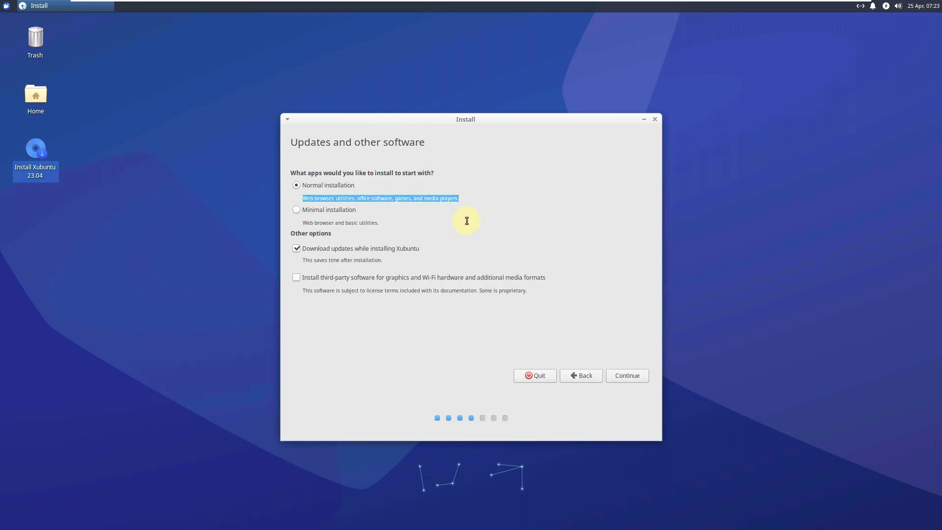
pyautogui.click(330, 211)
pyautogui.click(311, 233)
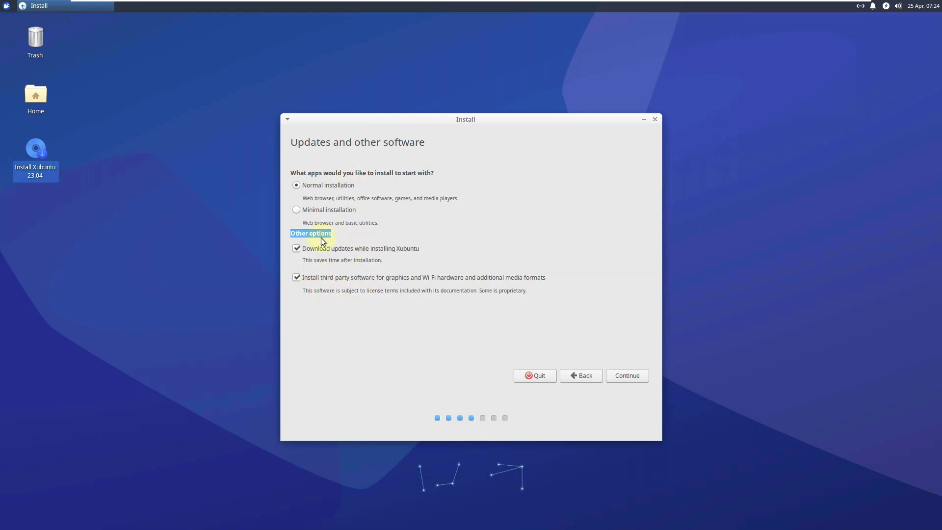
pyautogui.click(628, 381)
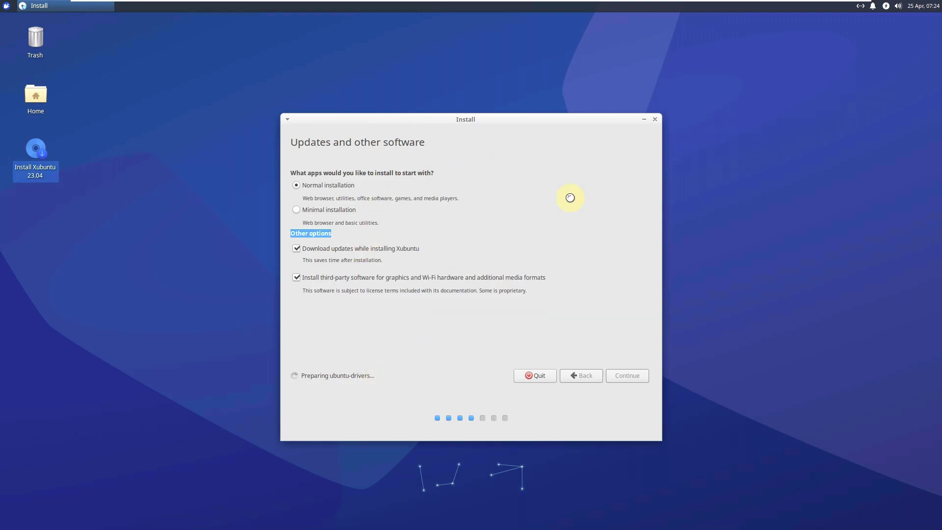
# Look at the panel's calendar, volume, power, notification and network menus while the installer prepares the drivers.
pyautogui.click(764, 233)
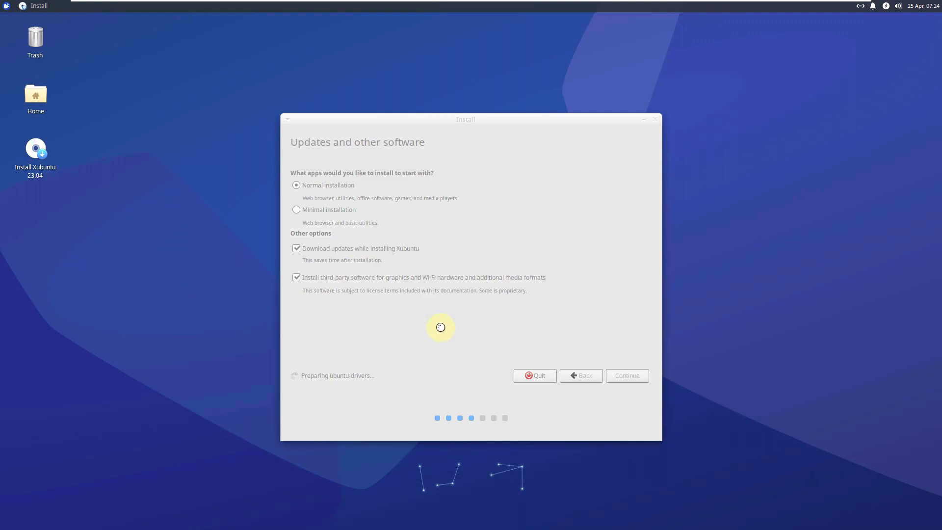
pyautogui.click(925, 7)
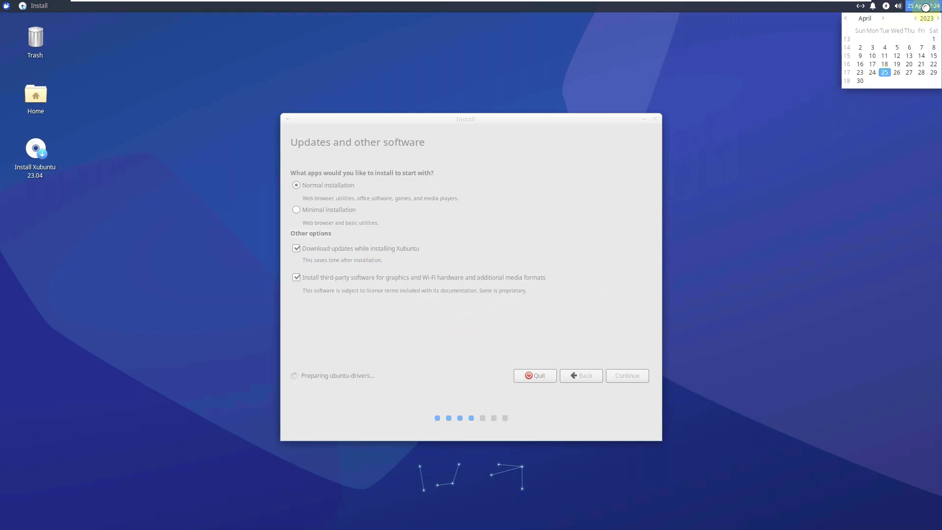
pyautogui.click(925, 8)
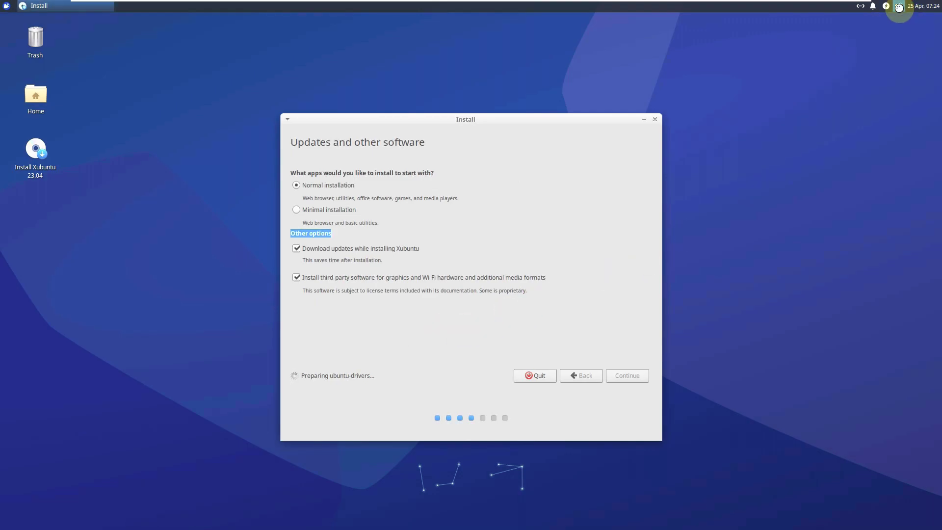
pyautogui.click(899, 7)
pyautogui.click(898, 7)
pyautogui.click(888, 7)
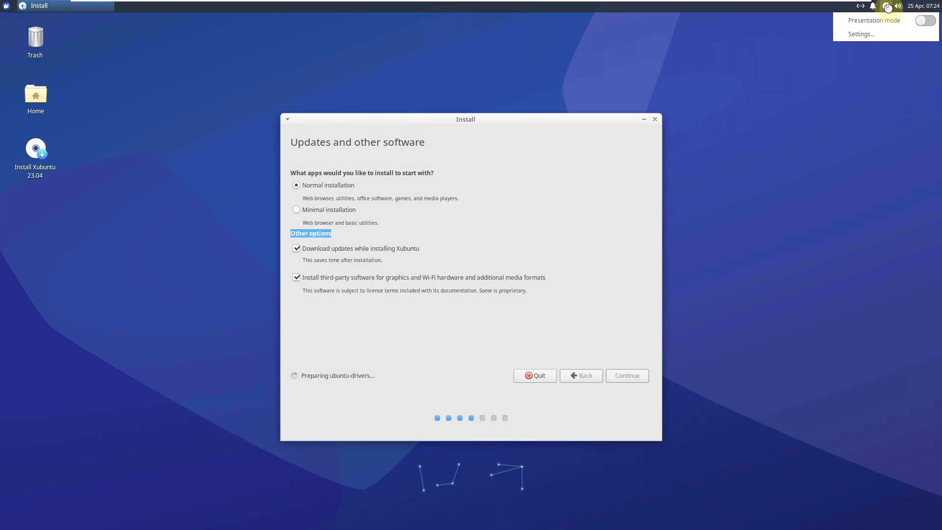
pyautogui.click(888, 7)
pyautogui.click(872, 6)
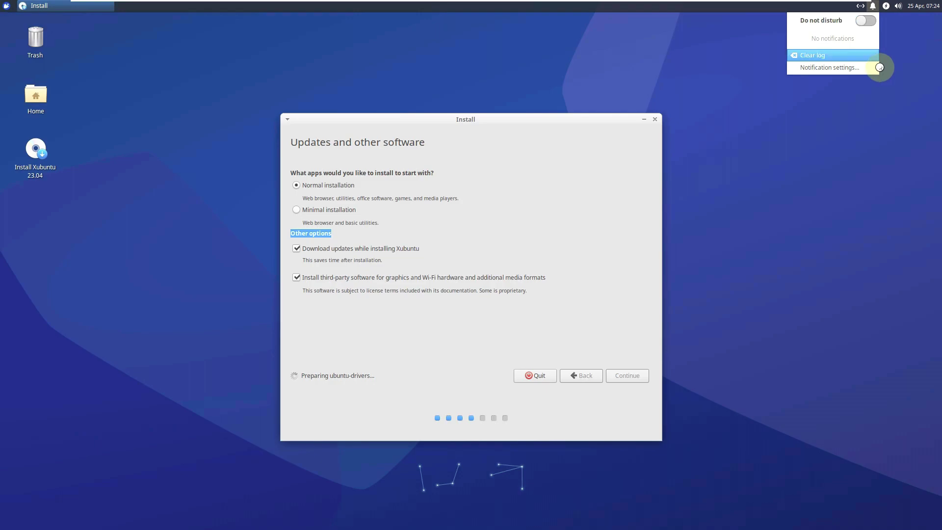
pyautogui.click(884, 99)
pyautogui.click(860, 6)
pyautogui.click(902, 203)
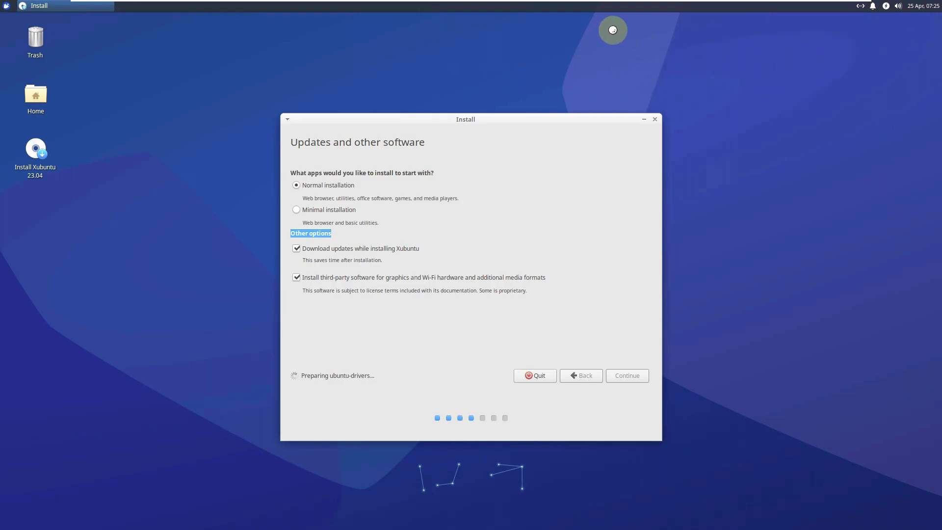
# View the Xfce panel's About information and close it.
pyautogui.rightClick(598, 9)
pyautogui.moveTo(630, 70)
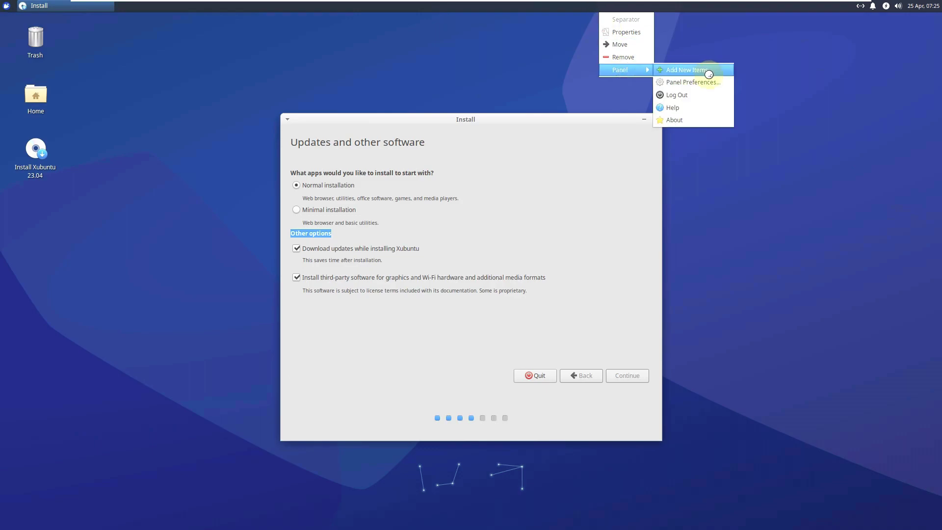
pyautogui.click(712, 121)
pyautogui.doubleClick(478, 276)
pyautogui.click(549, 333)
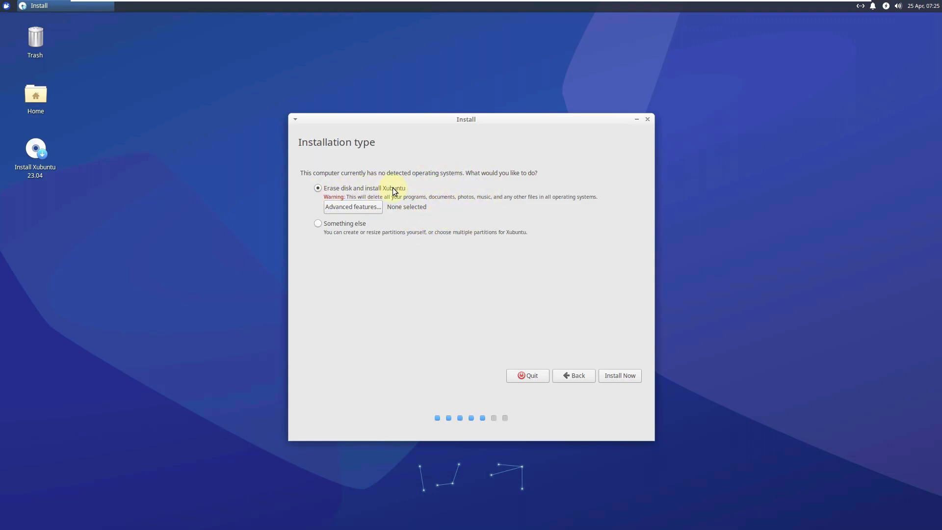
# Review the installation type choices, cancel out of the Advanced Features dialog without changes, and quit the installer.
pyautogui.click(327, 225)
pyautogui.click(347, 186)
pyautogui.click(348, 211)
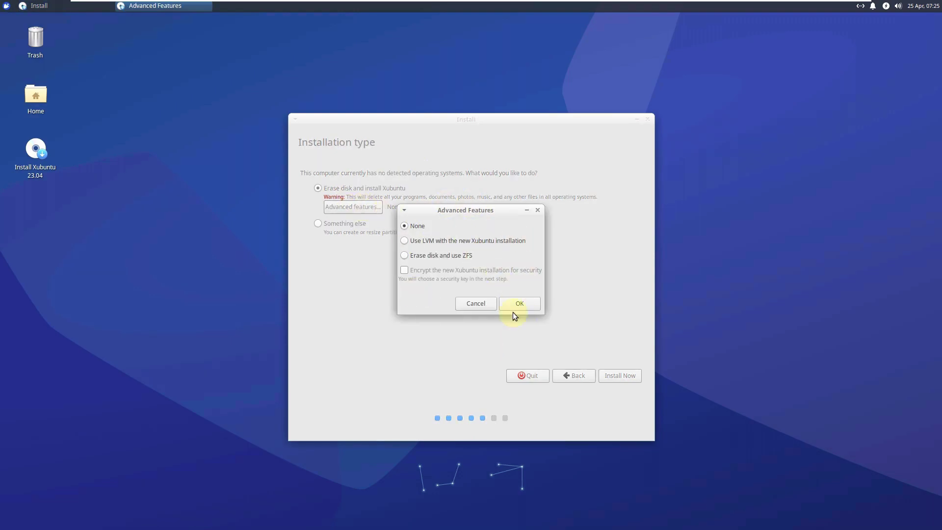
pyautogui.click(462, 303)
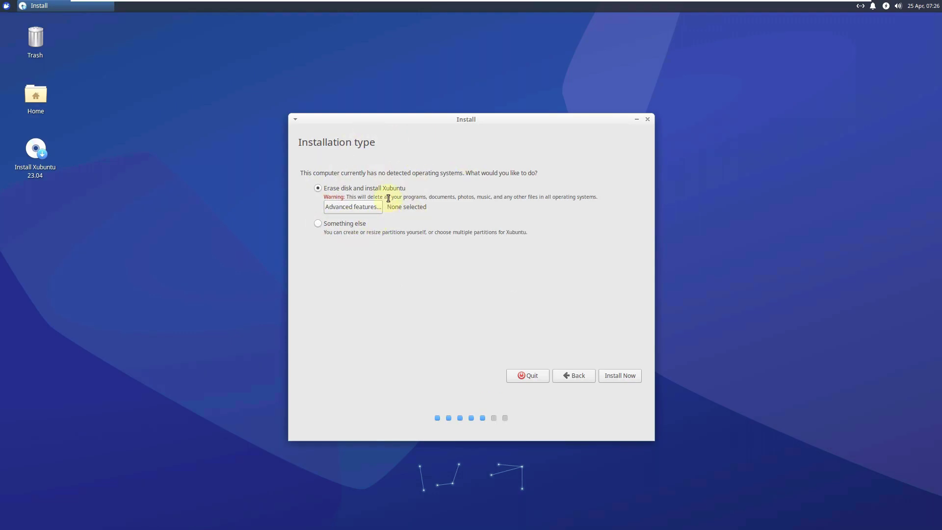
pyautogui.click(647, 119)
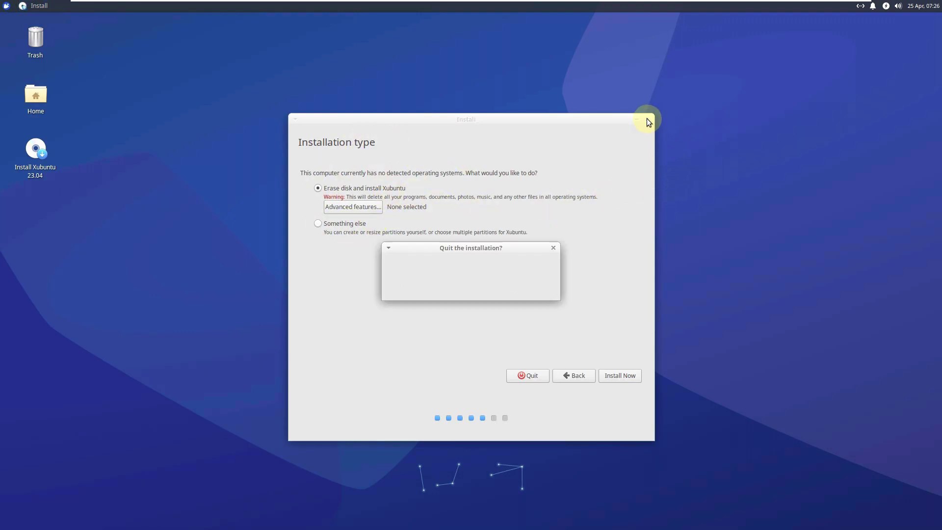
pyautogui.click(528, 288)
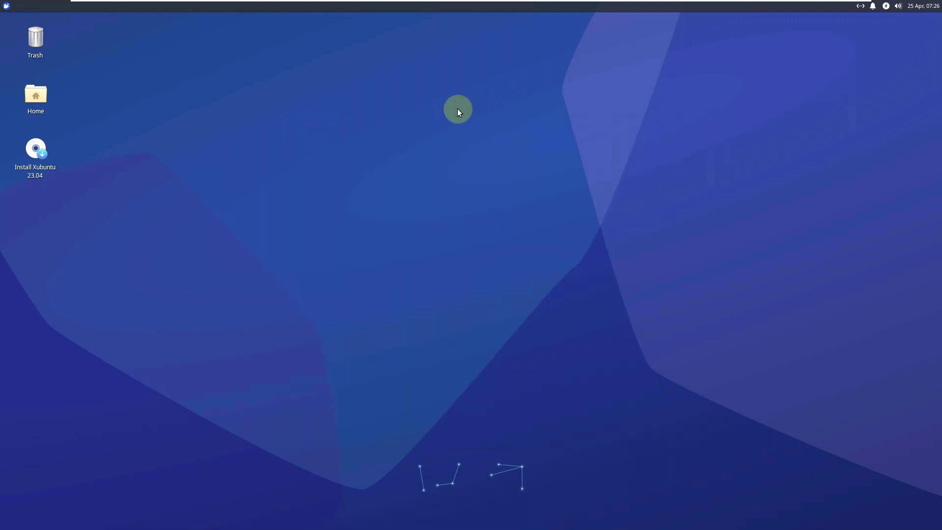
# Open the desktop settings and look through the bundled wallpapers and the available wallpaper folders.
pyautogui.rightClick(457, 108)
pyautogui.click(512, 230)
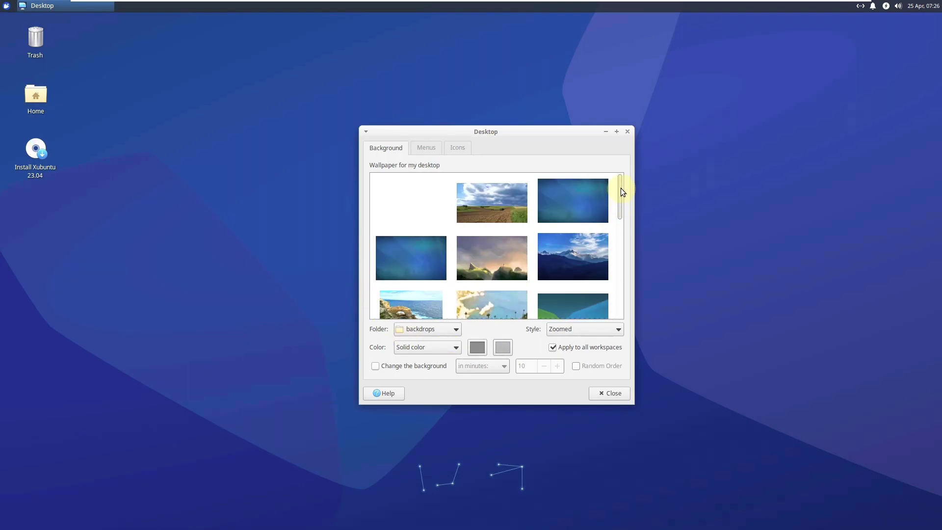
pyautogui.moveTo(620, 187); pyautogui.dragTo(631, 322)
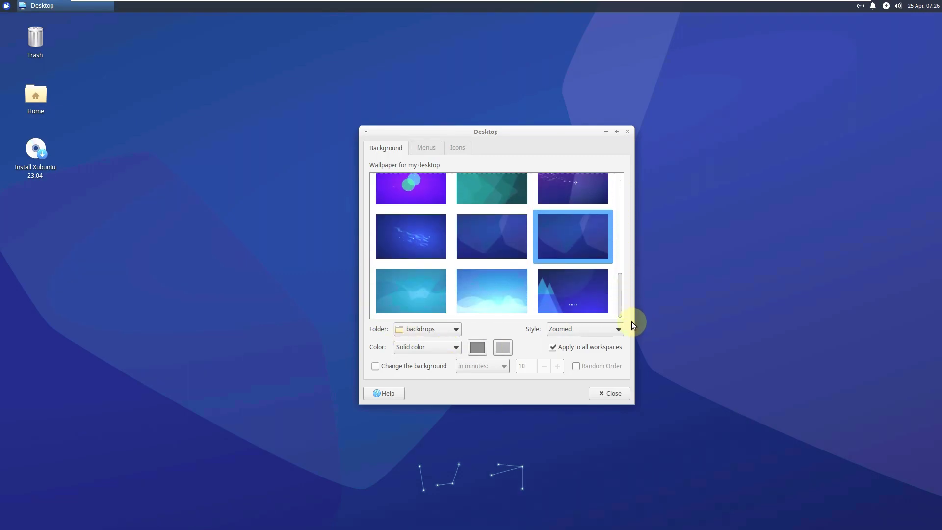
pyautogui.click(443, 328)
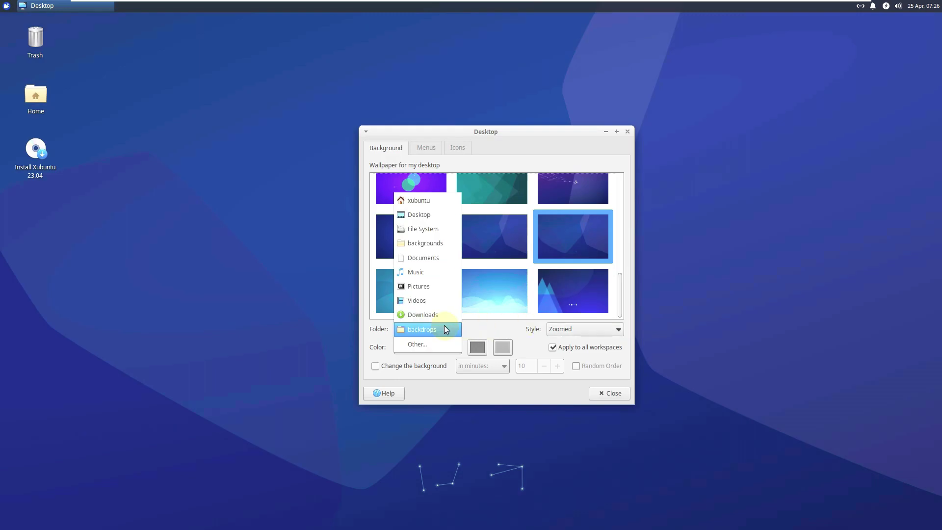
pyautogui.click(720, 208)
# Move the Desktop settings window aside to view the current wallpaper and return to the start of the wallpaper list.
pyautogui.moveTo(544, 134); pyautogui.dragTo(881, 285)
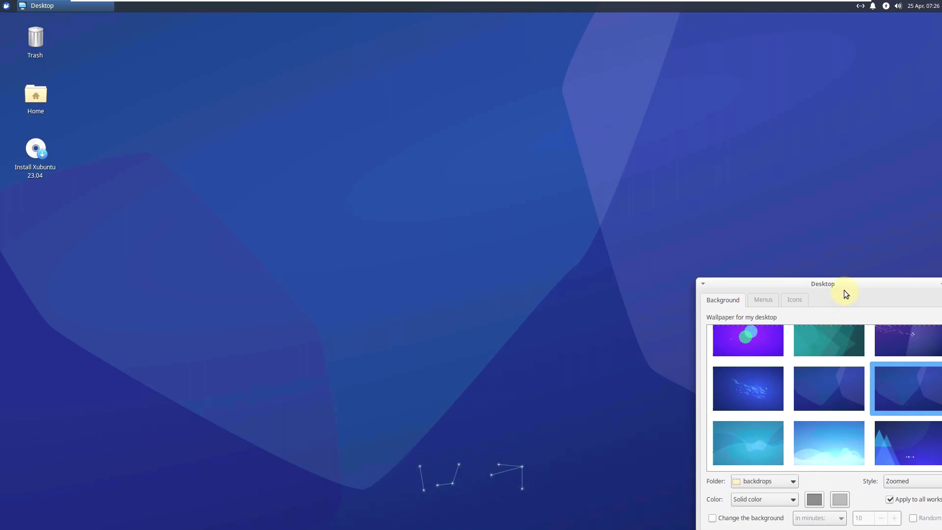
pyautogui.moveTo(851, 281); pyautogui.dragTo(767, 158)
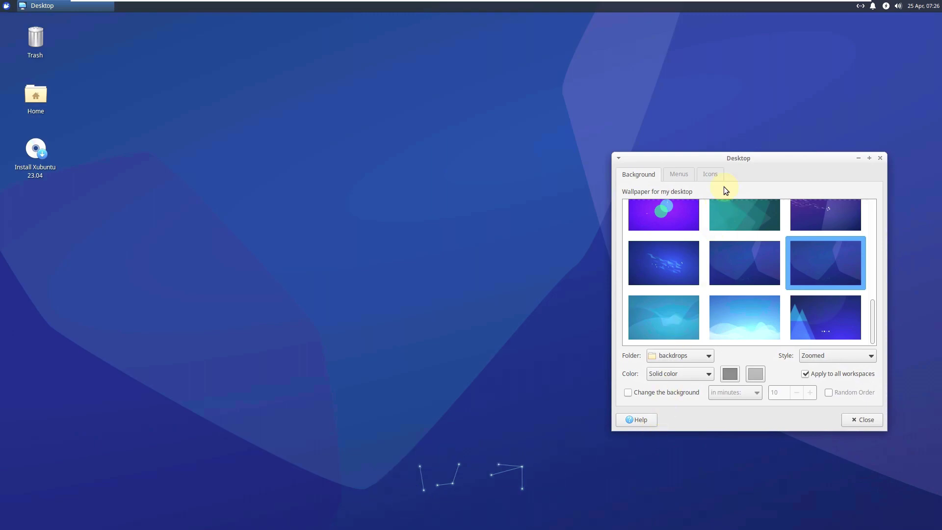
pyautogui.moveTo(737, 158); pyautogui.dragTo(592, 66)
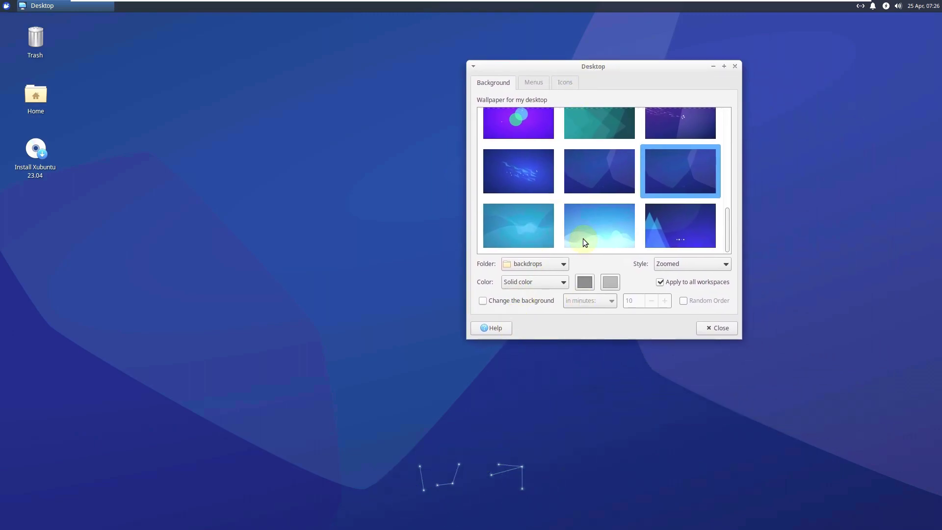
pyautogui.scroll(2, 683, 196)
pyautogui.moveTo(727, 212); pyautogui.dragTo(726, 109)
# Review the desktop's menu and icon settings and close the Desktop settings window.
pyautogui.click(532, 84)
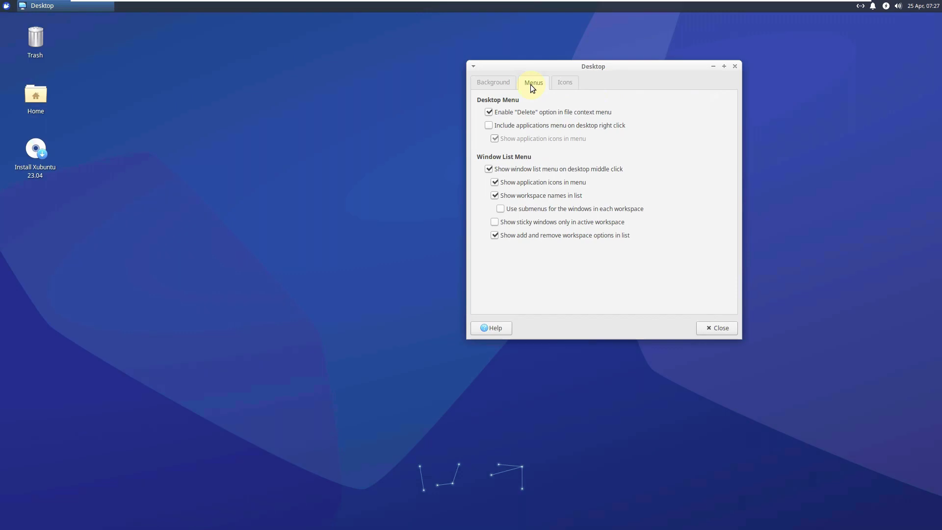
pyautogui.click(564, 85)
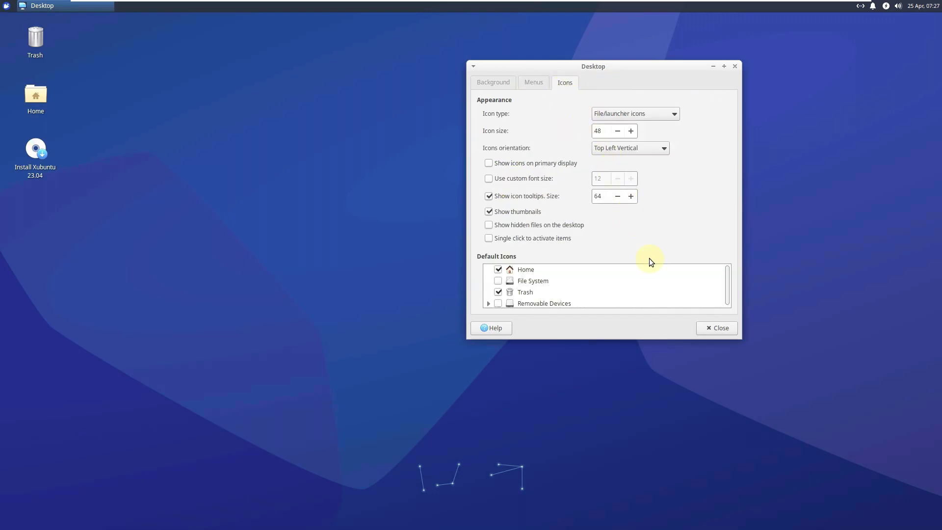
pyautogui.click(717, 330)
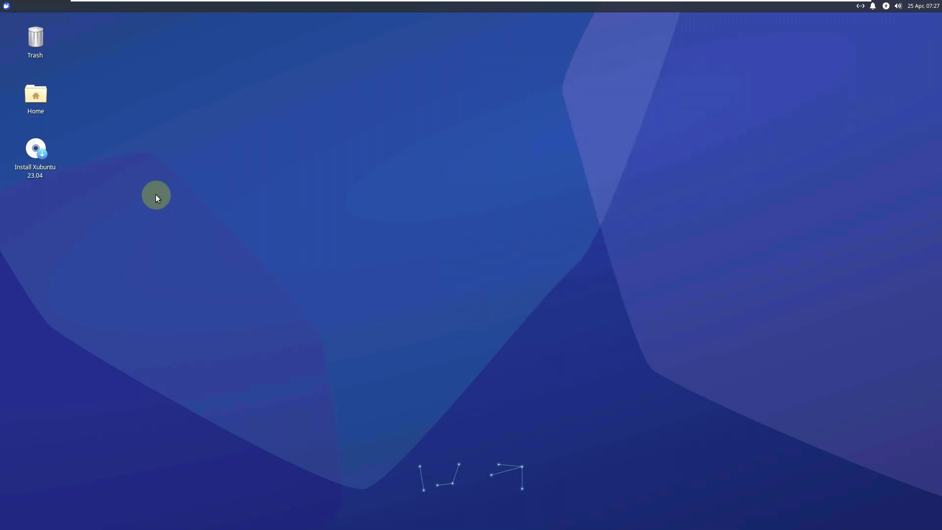
# Open the Settings manager and maximize its window to show all setting categories.
pyautogui.click(6, 8)
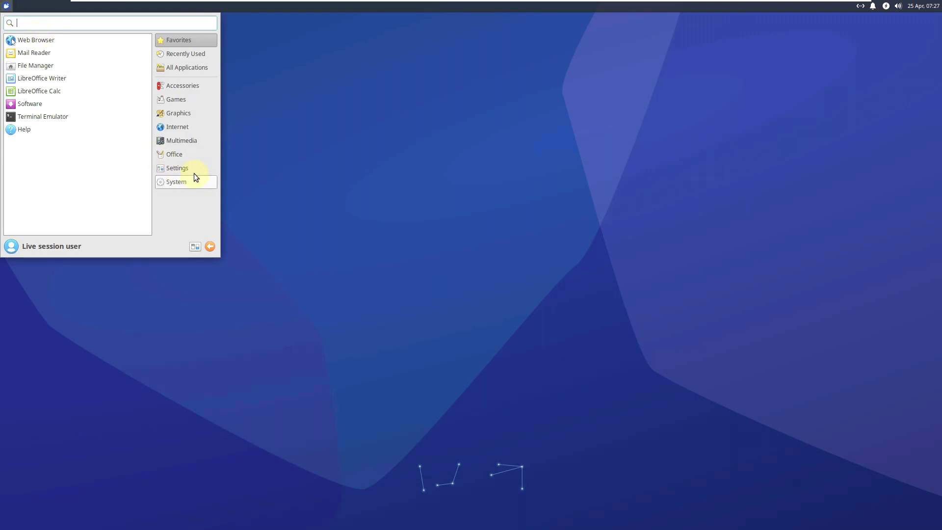
pyautogui.click(194, 247)
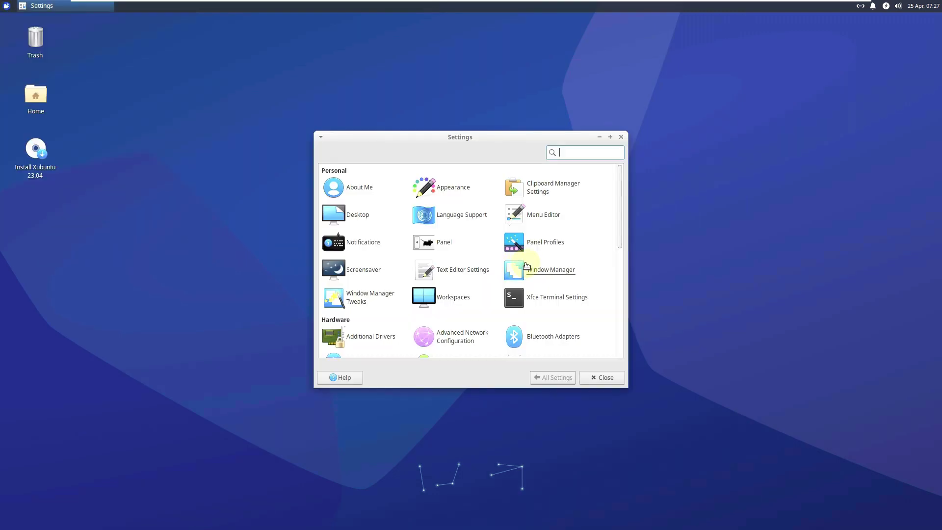
pyautogui.moveTo(618, 184); pyautogui.dragTo(616, 218)
pyautogui.click(610, 137)
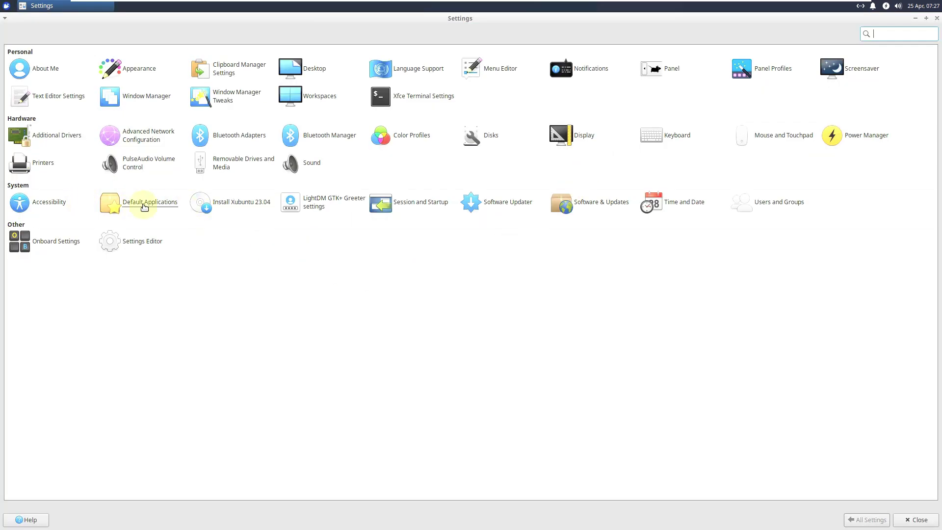
# Review the default web browser, mail reader, utility and file type applications, and return to the settings overview.
pyautogui.click(143, 203)
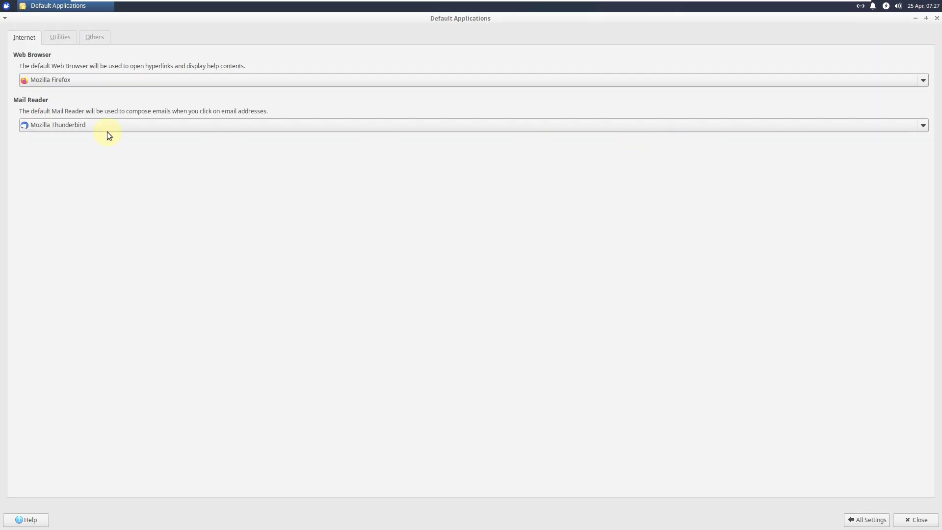
pyautogui.click(54, 36)
pyautogui.click(94, 37)
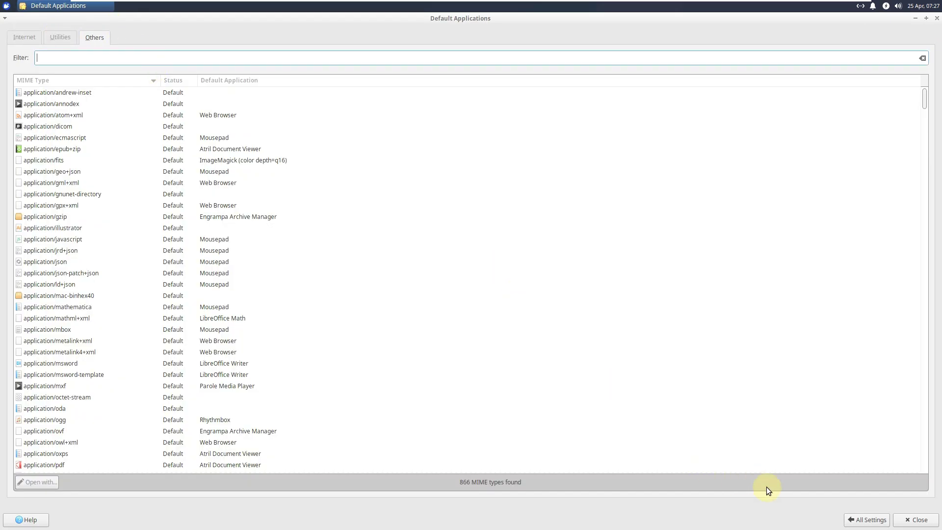
pyautogui.click(862, 521)
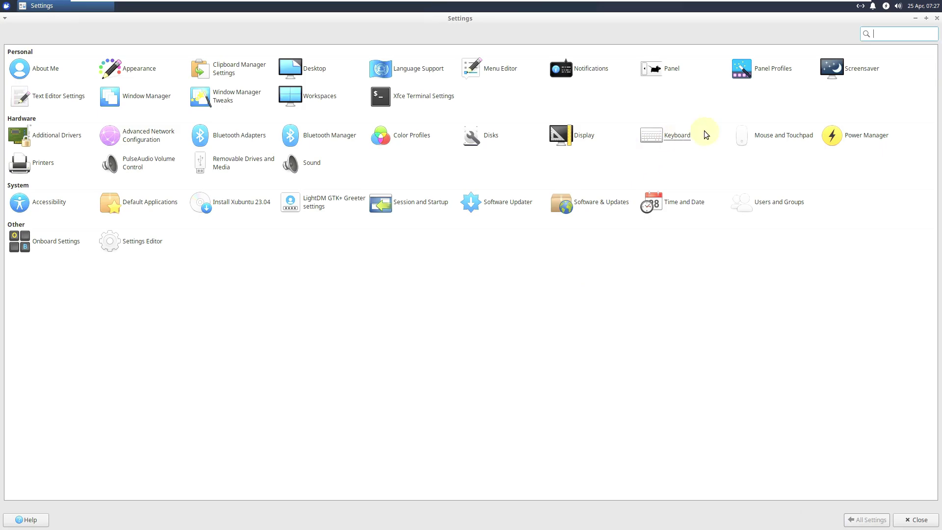
# Review the keyboard's behavior, application shortcut and layout settings, and return to the settings overview.
pyautogui.click(681, 136)
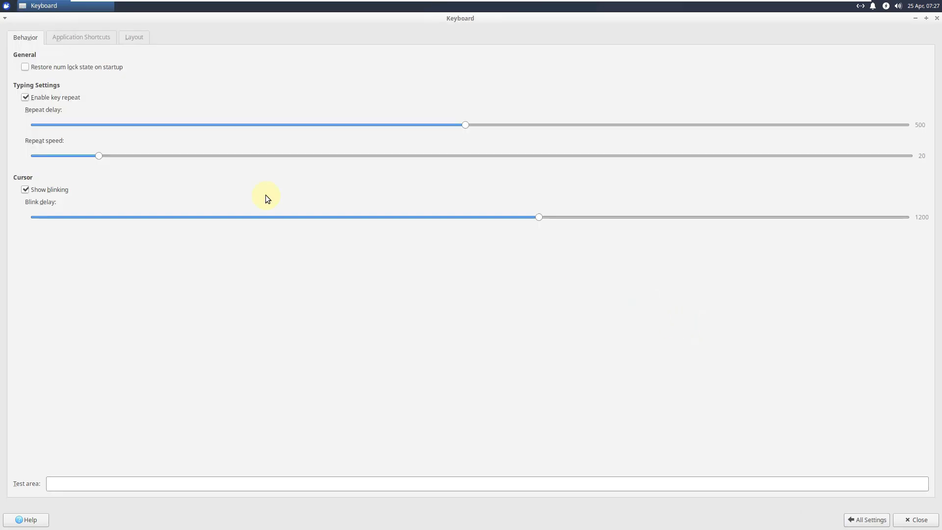
pyautogui.click(106, 38)
pyautogui.click(128, 37)
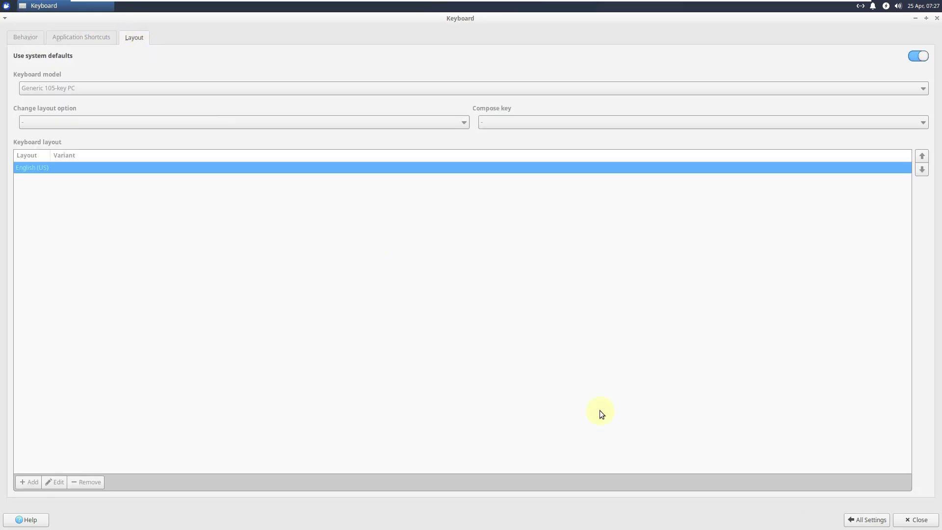
pyautogui.click(878, 526)
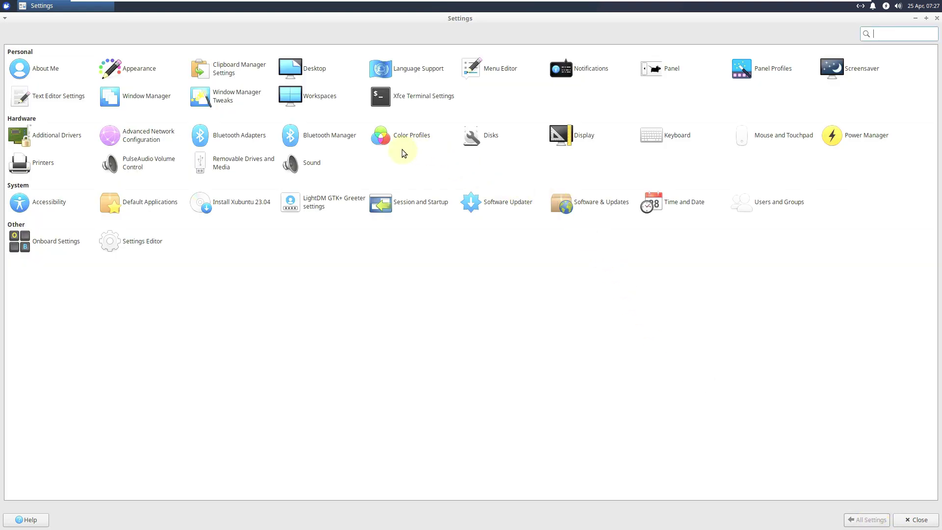
# Review the mouse and touchpad's device, behavior and theme settings, and return to the settings overview.
pyautogui.click(783, 138)
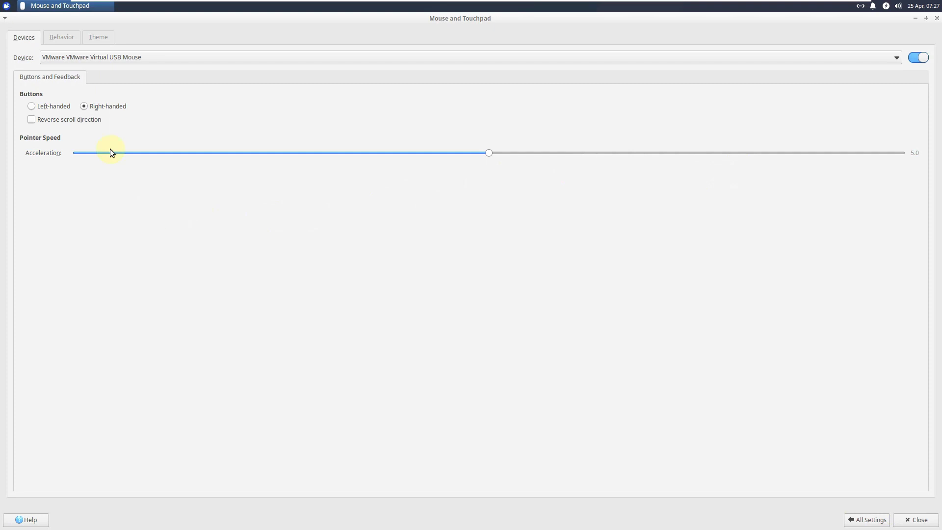
pyautogui.click(51, 34)
pyautogui.click(99, 35)
pyautogui.click(876, 520)
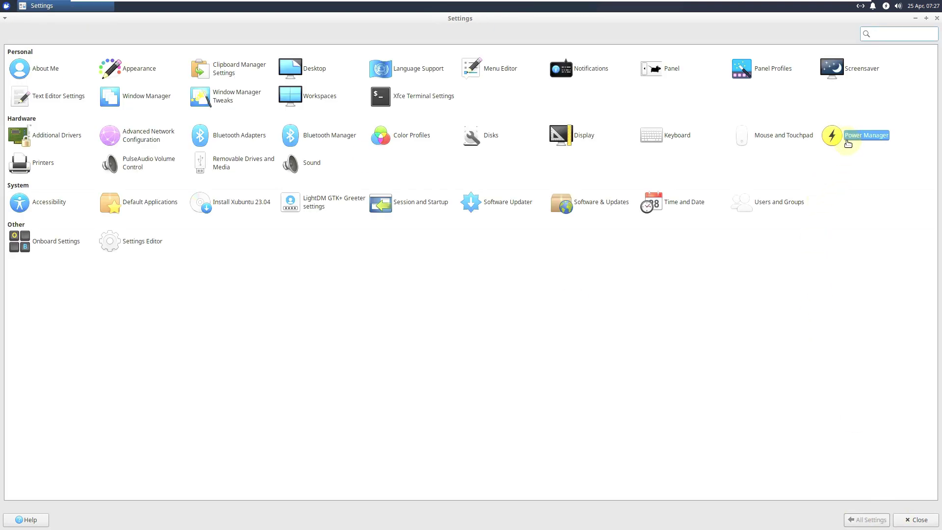
# Review the Power Manager's general, system, display and device settings, and close the Settings window.
pyautogui.click(848, 143)
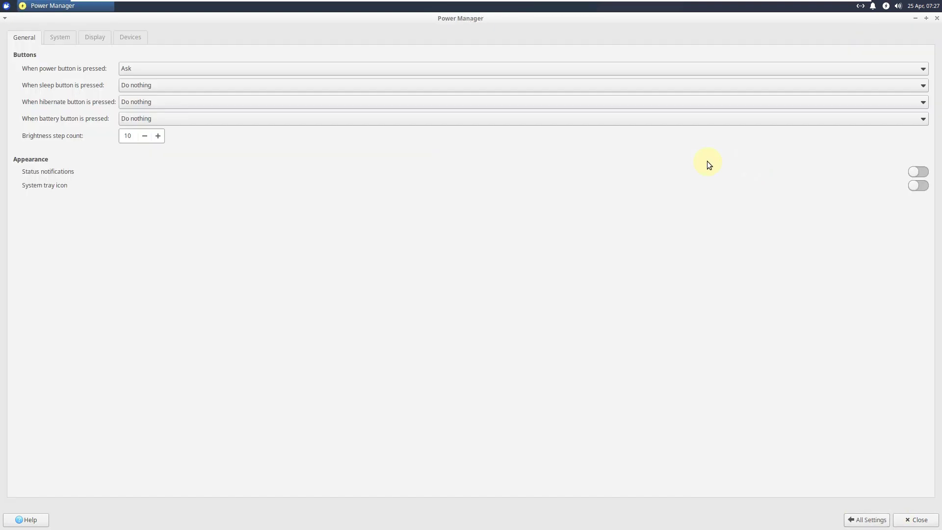
pyautogui.click(64, 35)
pyautogui.click(95, 35)
pyautogui.click(125, 36)
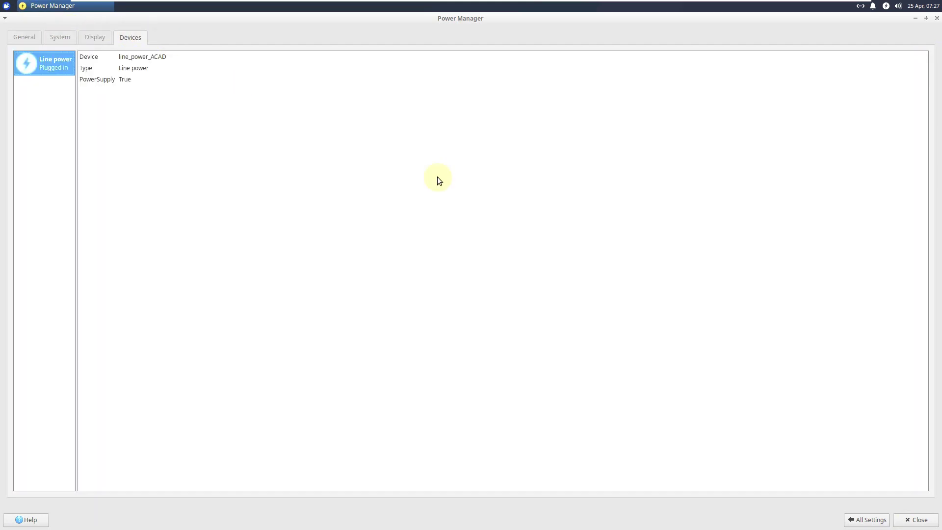
pyautogui.click(878, 519)
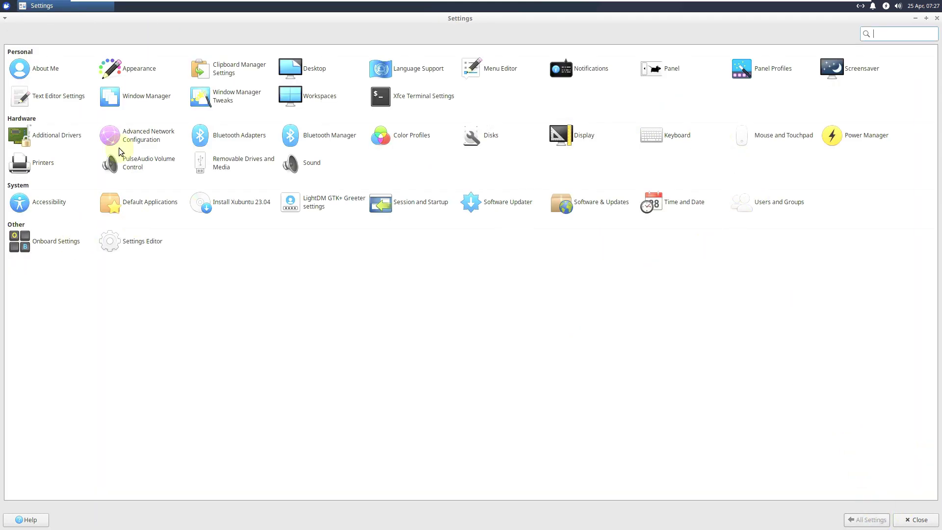
pyautogui.click(937, 18)
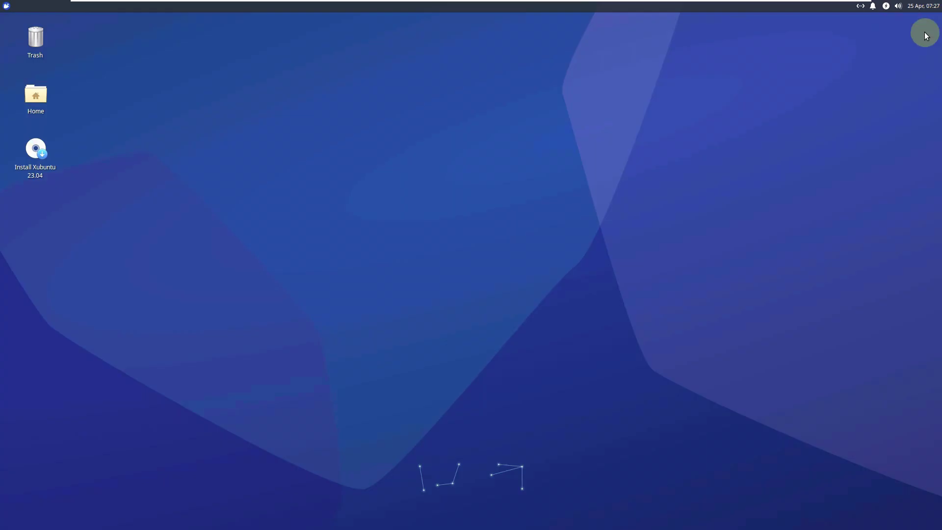
# Enlarge the applications menu with all applications listed, and view the About Xfce system details before closing them.
pyautogui.click(6, 6)
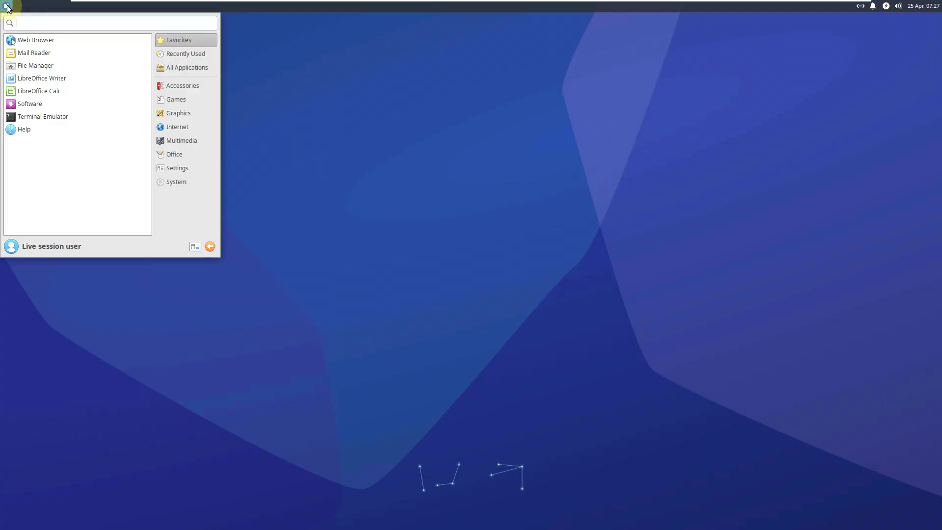
pyautogui.click(205, 71)
pyautogui.moveTo(219, 257); pyautogui.dragTo(577, 401)
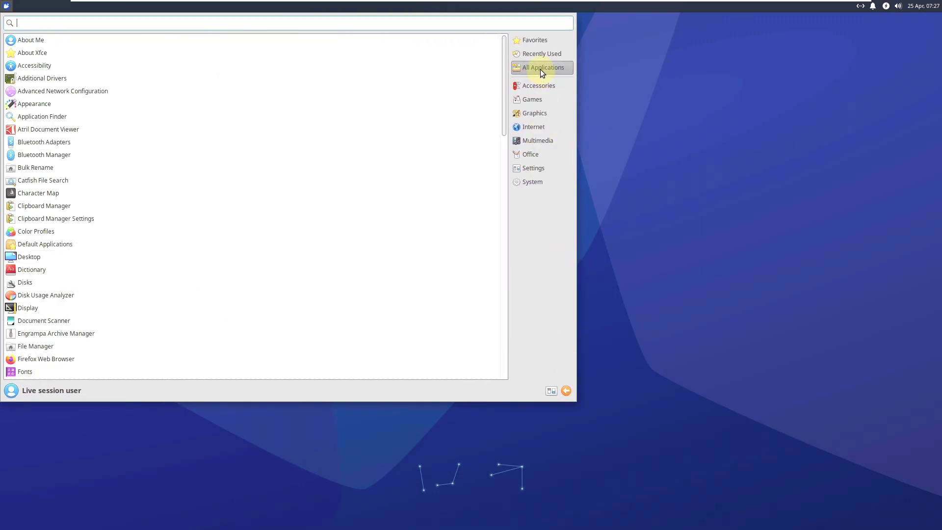
pyautogui.click(252, 52)
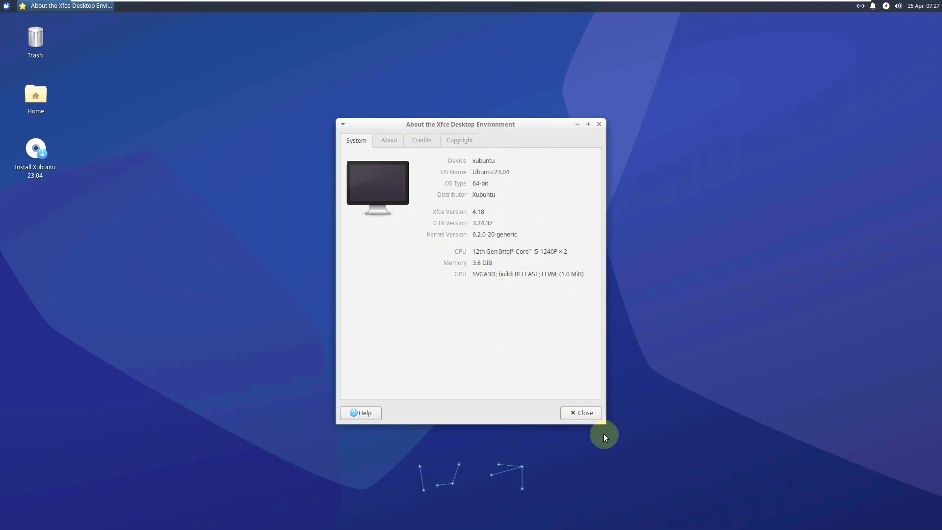
pyautogui.click(581, 412)
# Look through the full application list and the Accessories, Games, Graphics and Internet categories of the applications menu.
pyautogui.click(6, 6)
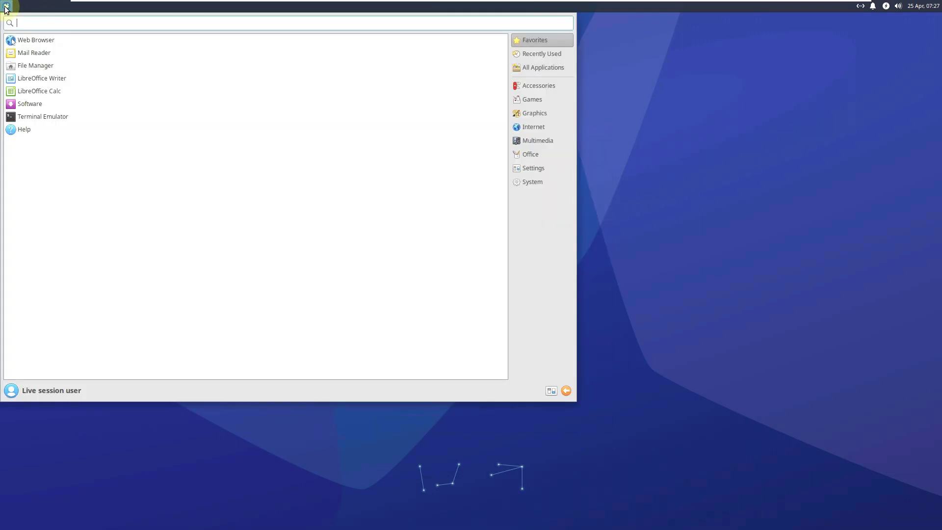
pyautogui.click(521, 73)
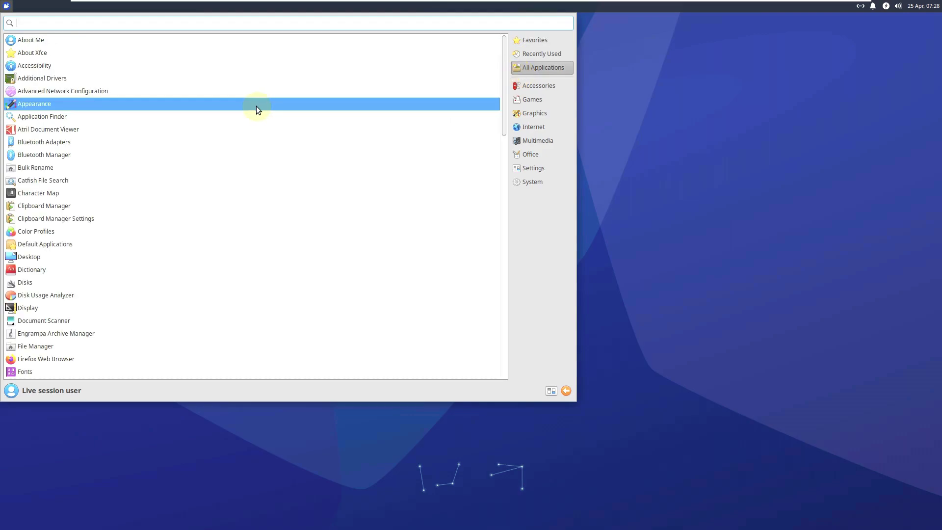
pyautogui.moveTo(501, 108); pyautogui.dragTo(486, 89)
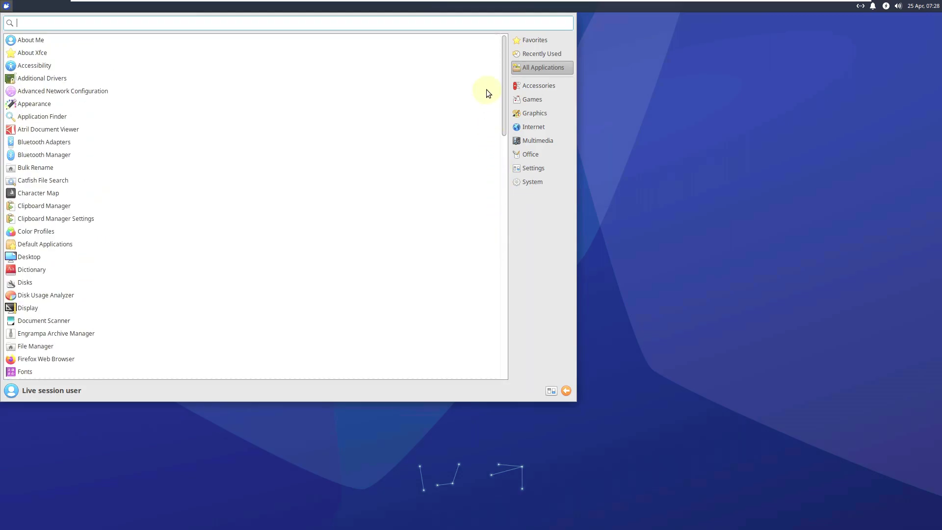
pyautogui.click(536, 87)
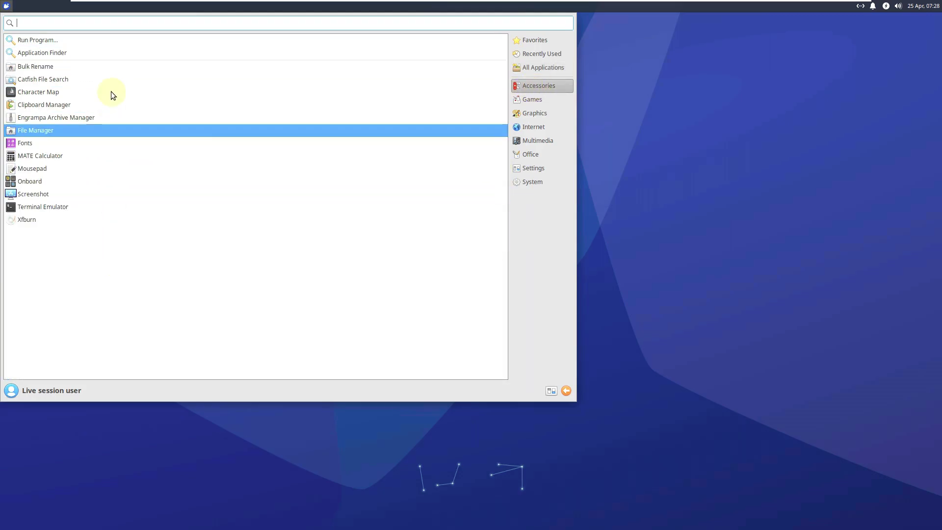
pyautogui.click(520, 98)
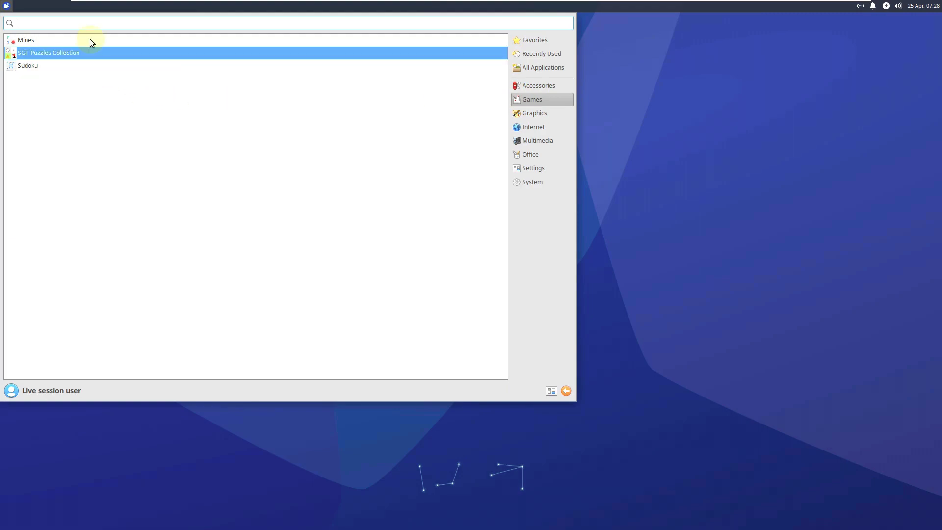
pyautogui.click(535, 113)
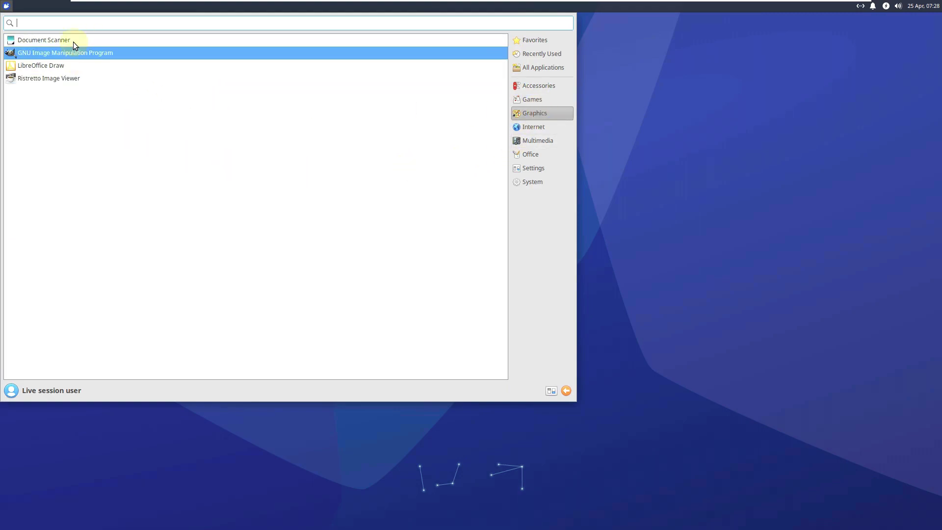
pyautogui.click(551, 129)
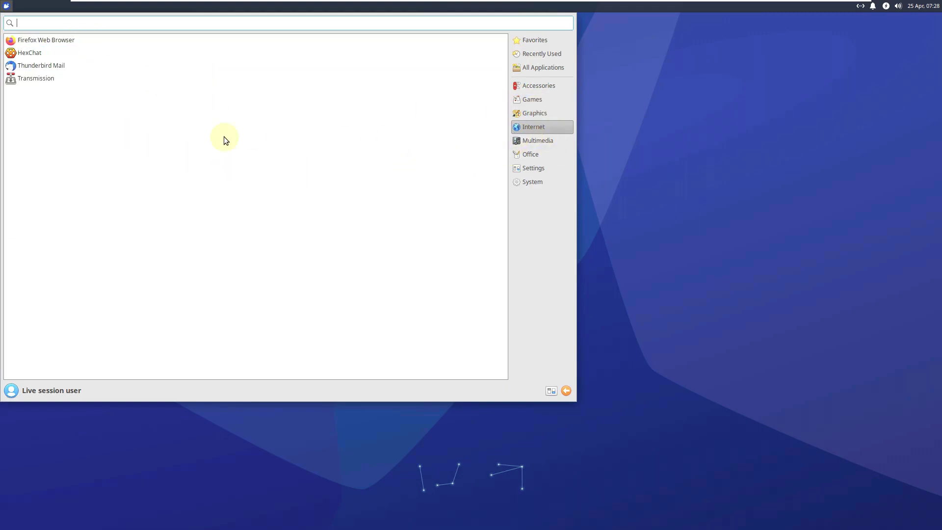
# Look through the programs in the Multimedia, Office, Settings and System categories of the applications menu.
pyautogui.click(547, 143)
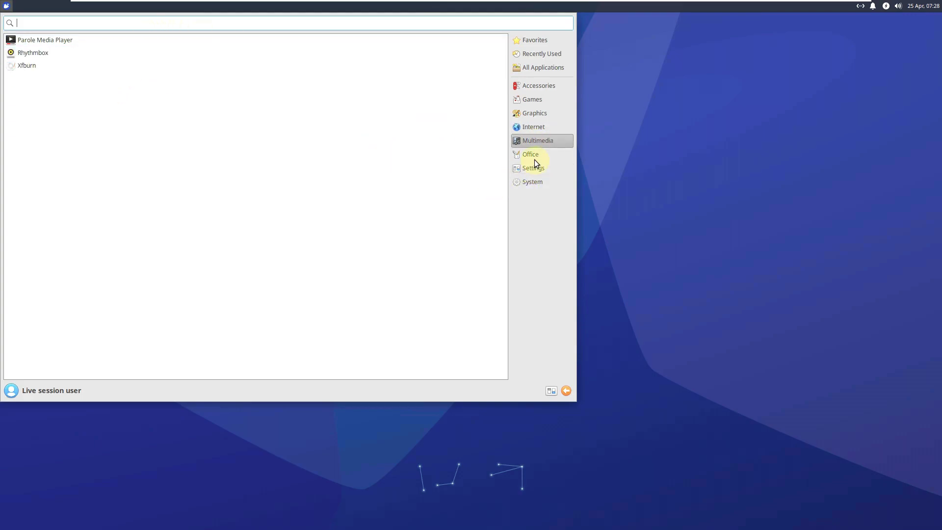
pyautogui.click(534, 157)
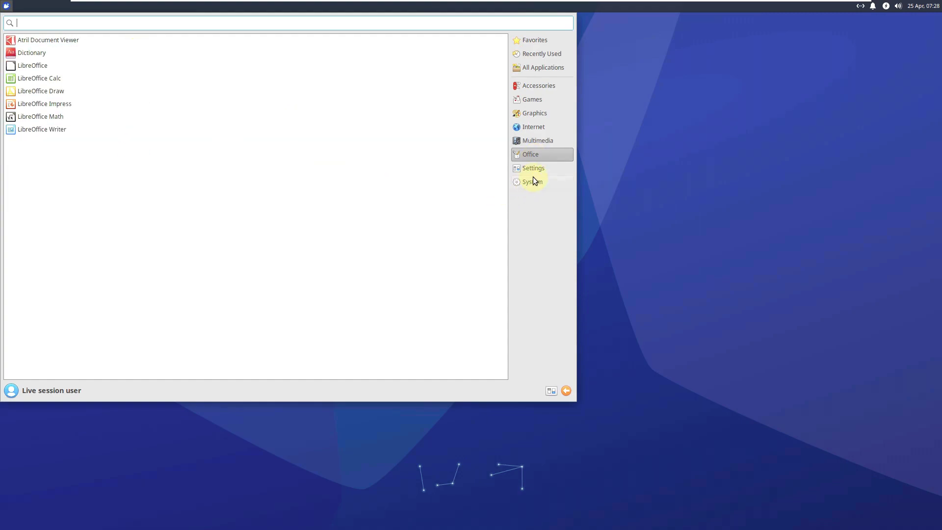
pyautogui.click(537, 169)
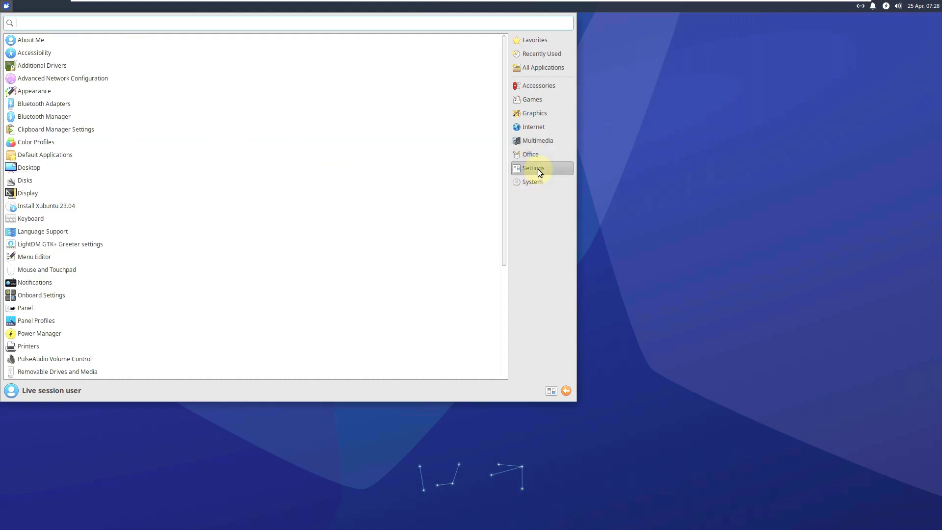
pyautogui.scroll(-4, 184, 181)
pyautogui.scroll(4, 183, 181)
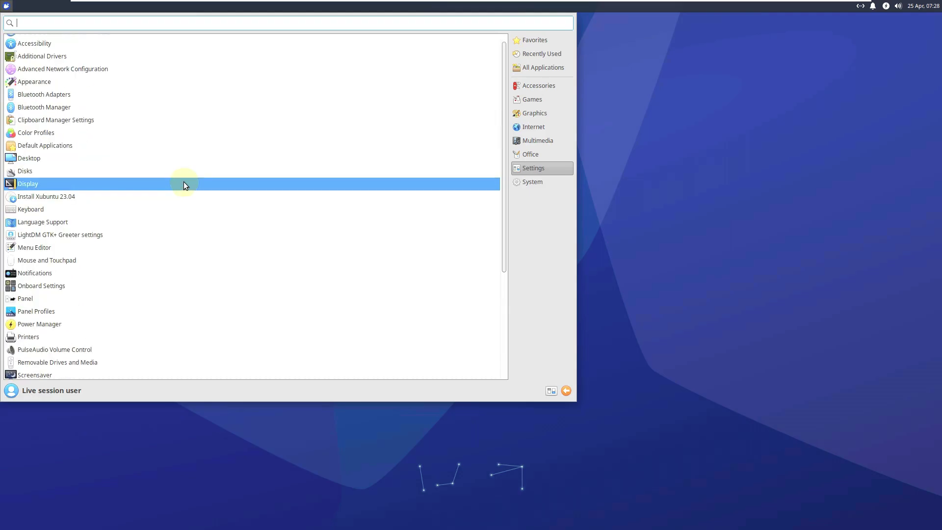
pyautogui.click(539, 184)
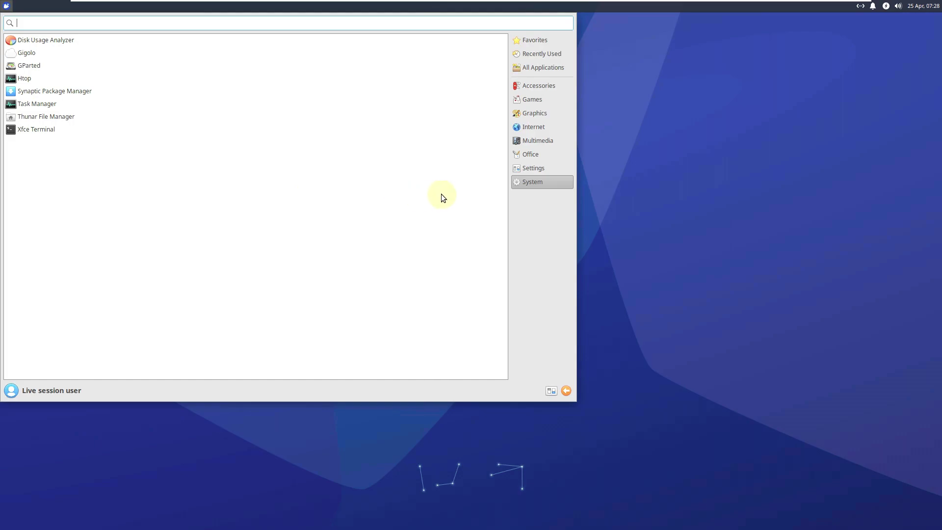
# Open the Thunar file manager, check its version in the About information, and close the file manager.
pyautogui.click(122, 118)
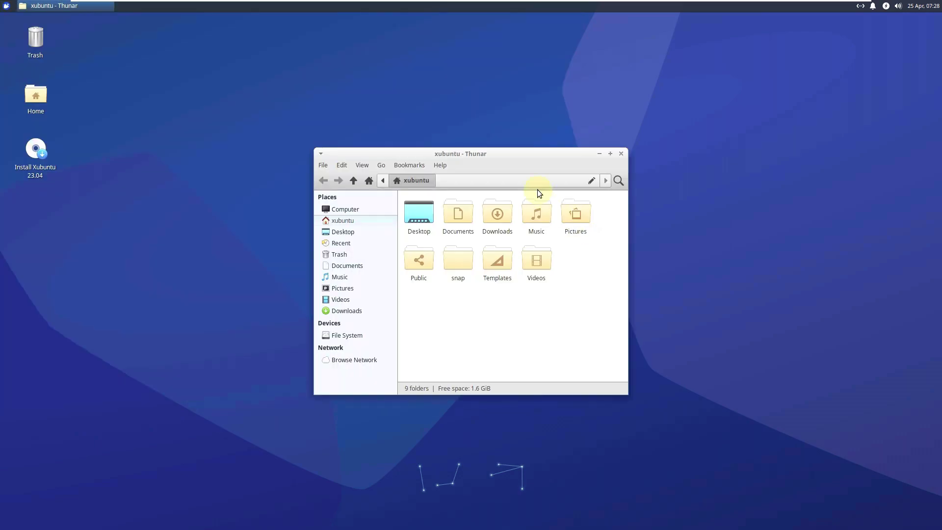
pyautogui.click(439, 166)
pyautogui.click(457, 192)
pyautogui.click(439, 167)
pyautogui.click(457, 191)
pyautogui.click(441, 167)
pyautogui.click(453, 189)
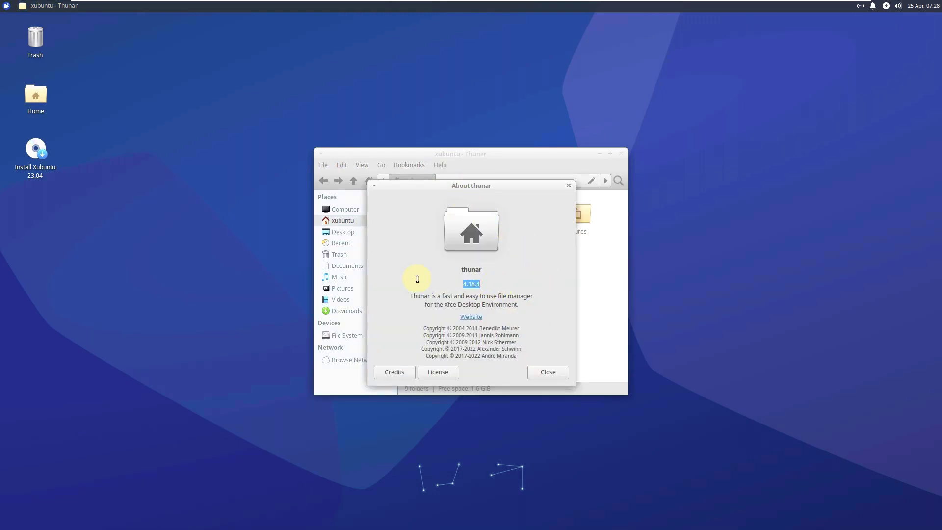
pyautogui.click(547, 372)
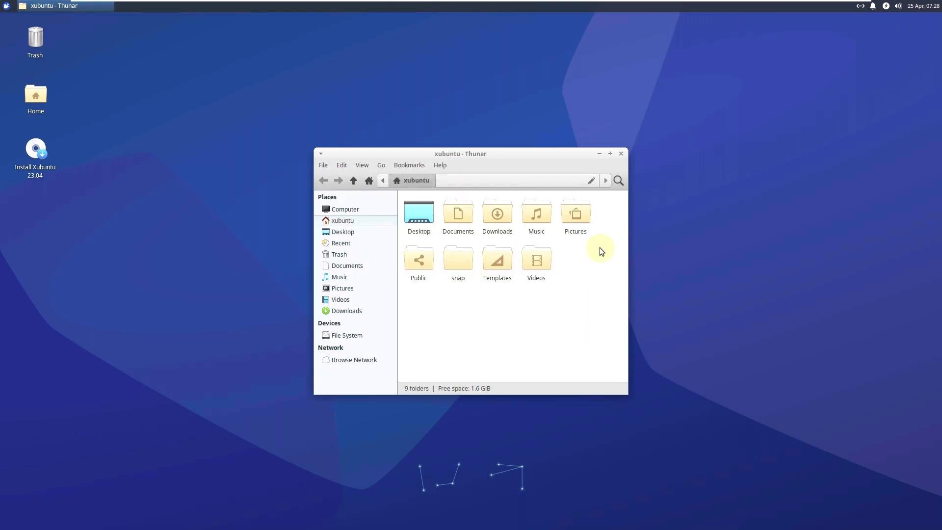
pyautogui.click(619, 153)
# Launch LibreOffice Calc, dismiss the tip of the day, and show the LibreOffice version information.
pyautogui.click(5, 6)
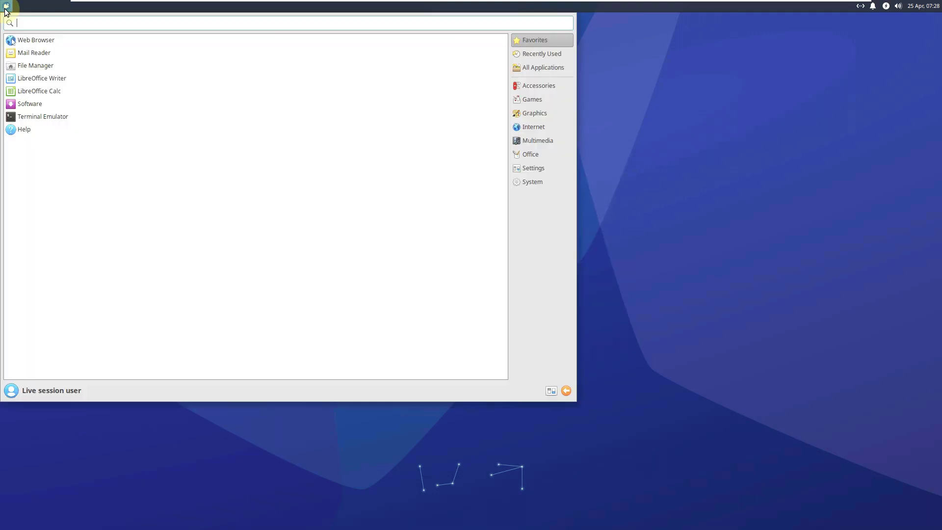
pyautogui.click(57, 92)
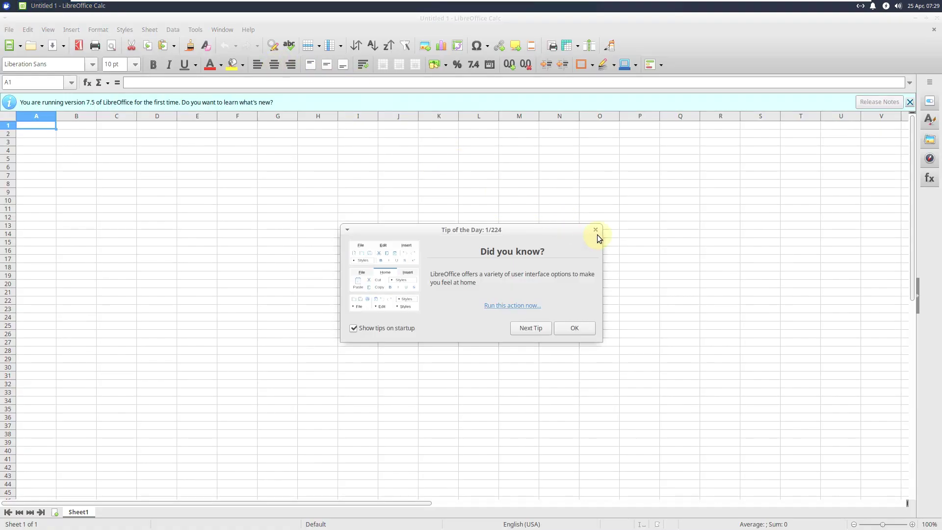
pyautogui.click(596, 233)
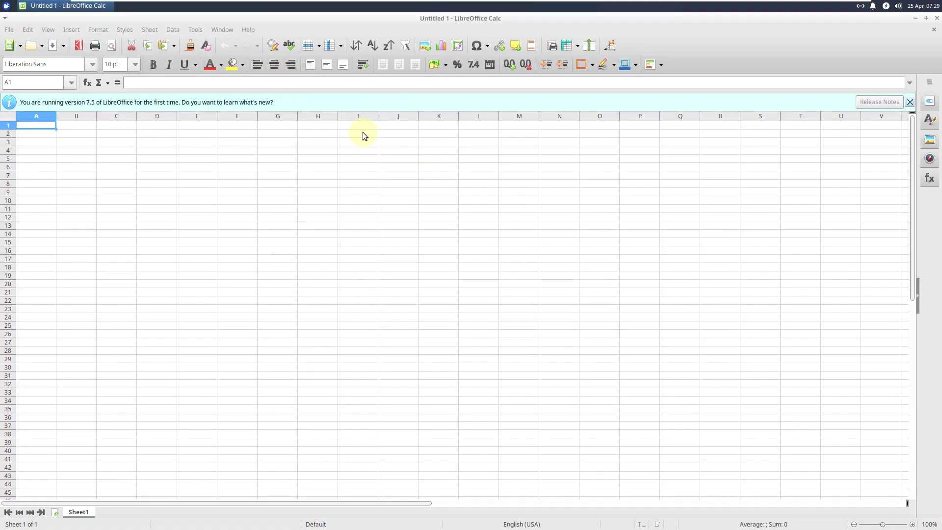
pyautogui.click(245, 31)
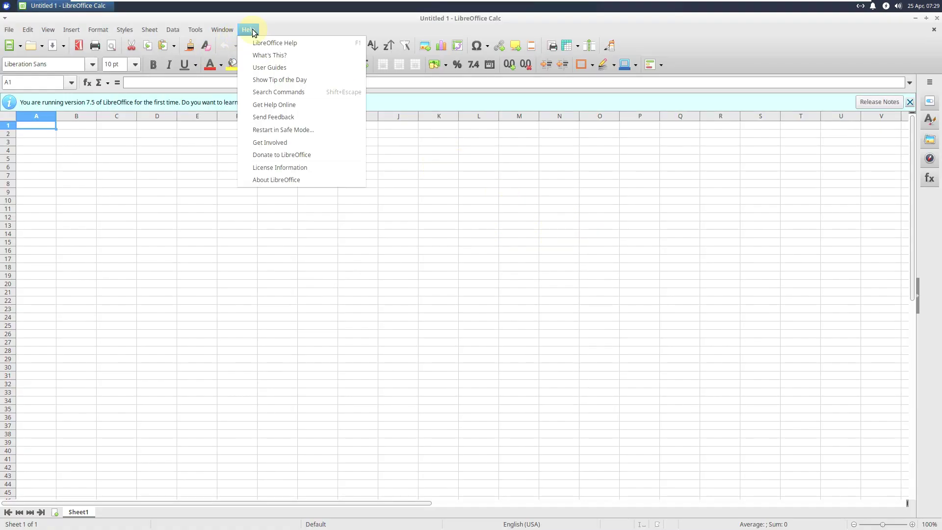
pyautogui.click(295, 181)
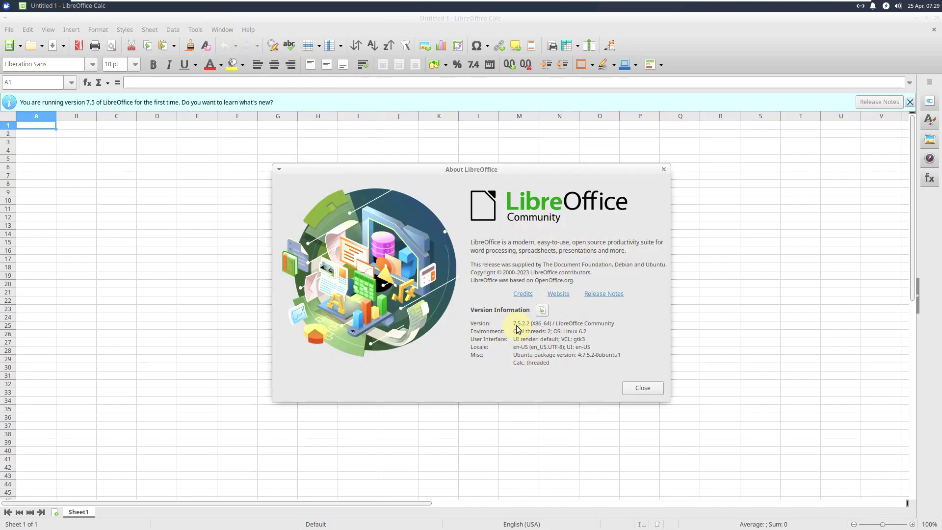
# Dismiss the LibreOffice version information and close the Calc spreadsheet.
pyautogui.click(638, 388)
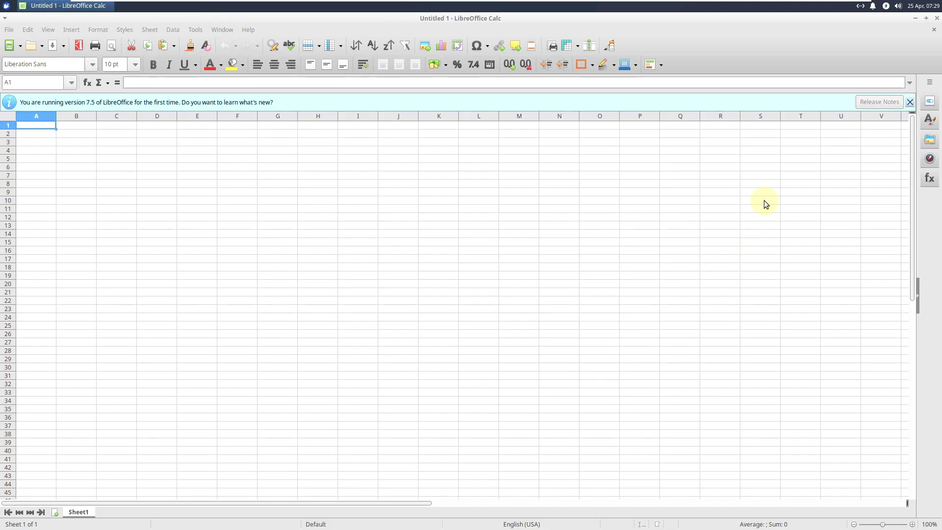
pyautogui.click(936, 18)
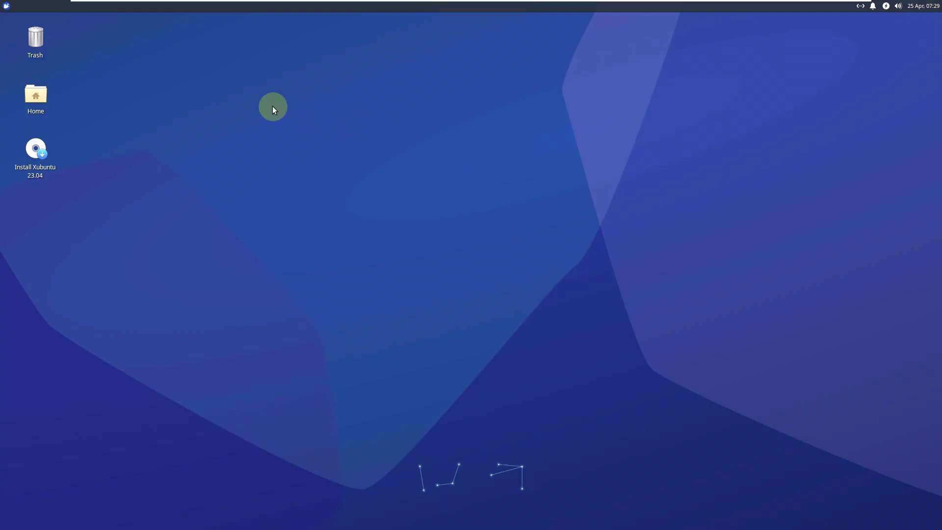
# Launch the GNU Image Manipulation Program, check its version in the About information, and close the program.
pyautogui.click(5, 5)
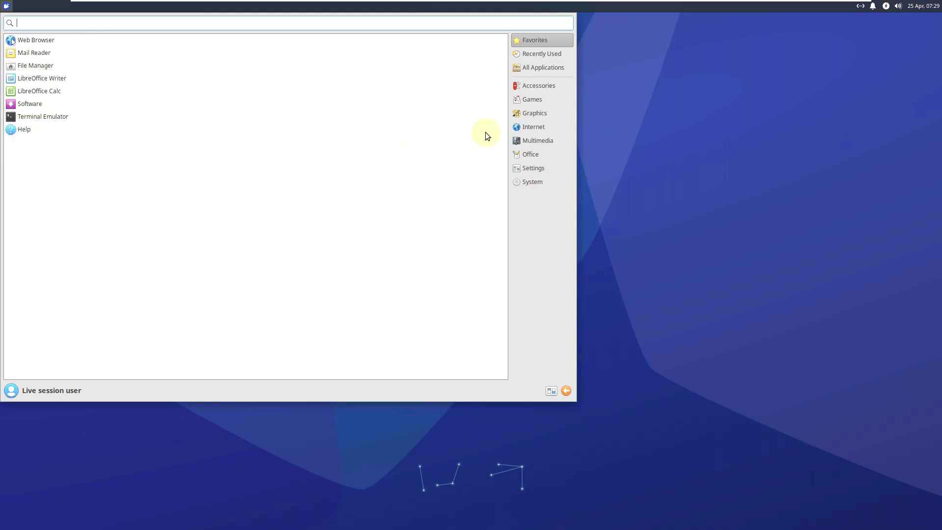
pyautogui.click(540, 112)
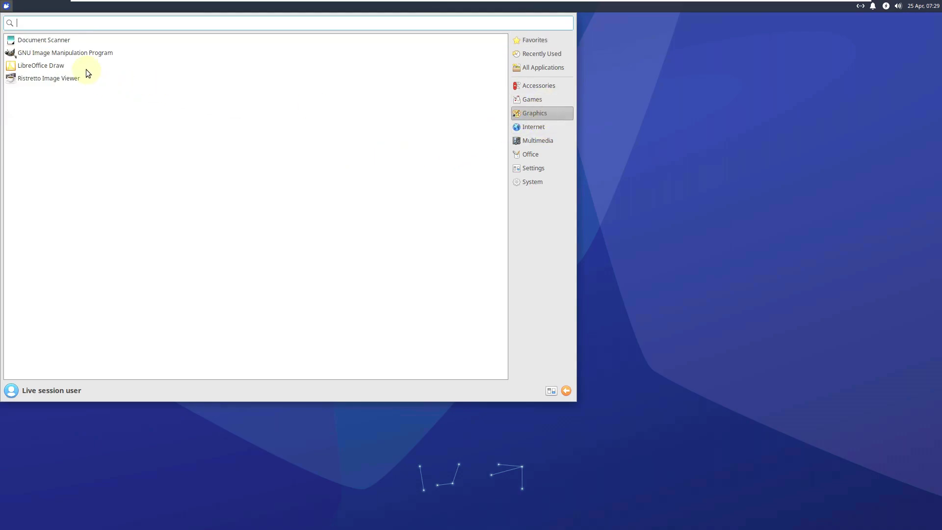
pyautogui.click(63, 53)
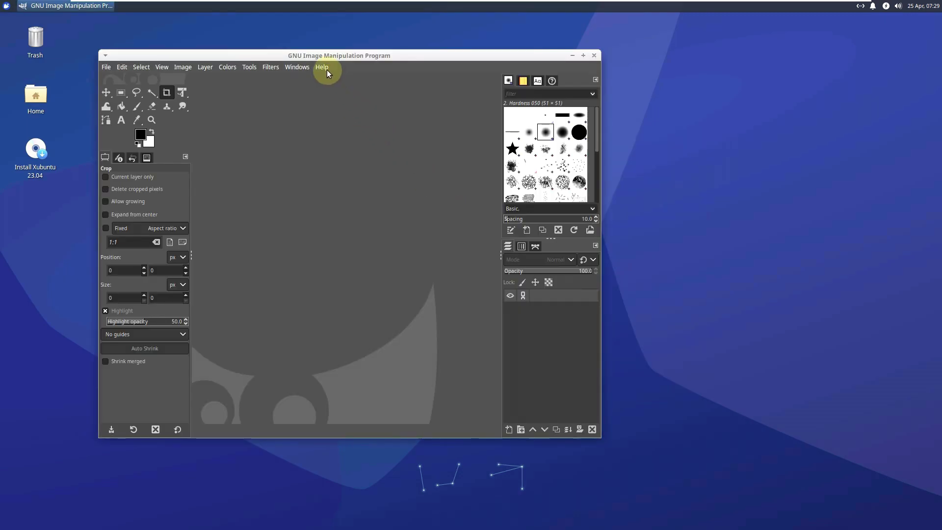
pyautogui.click(327, 70)
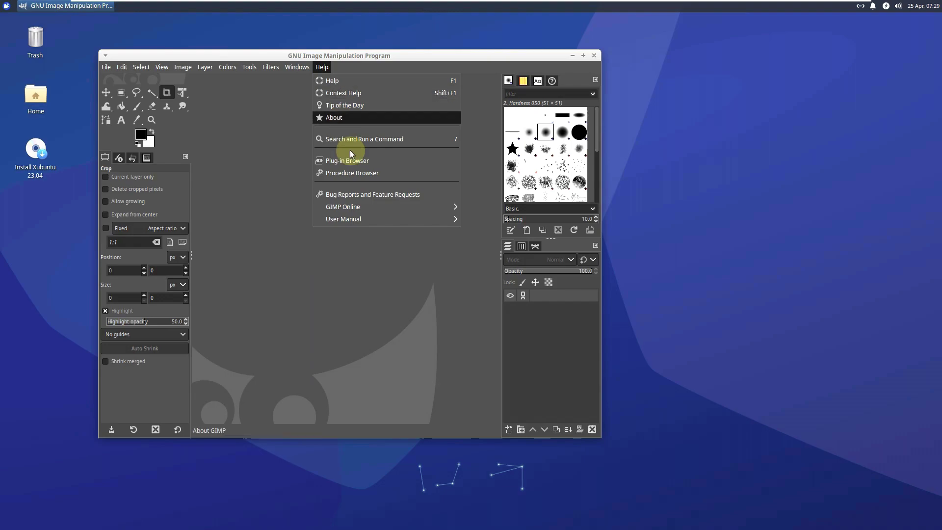
pyautogui.click(358, 123)
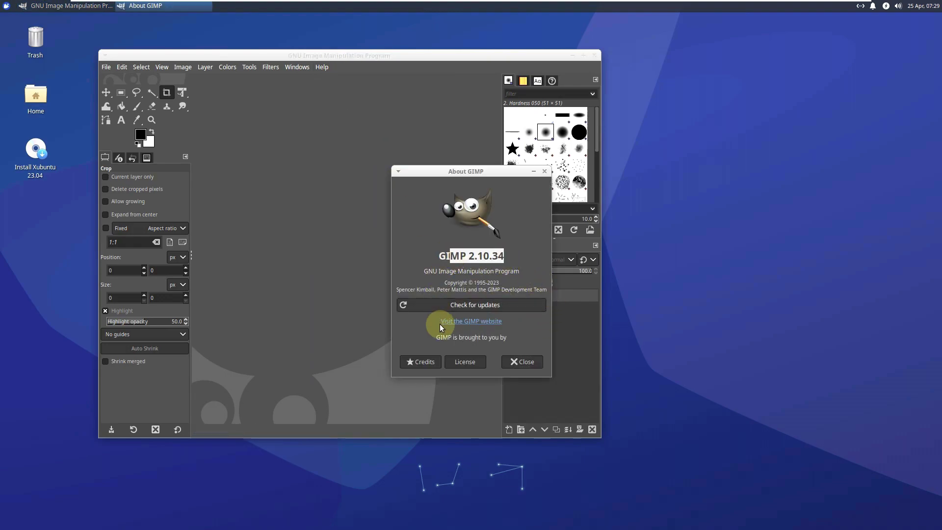
pyautogui.click(510, 361)
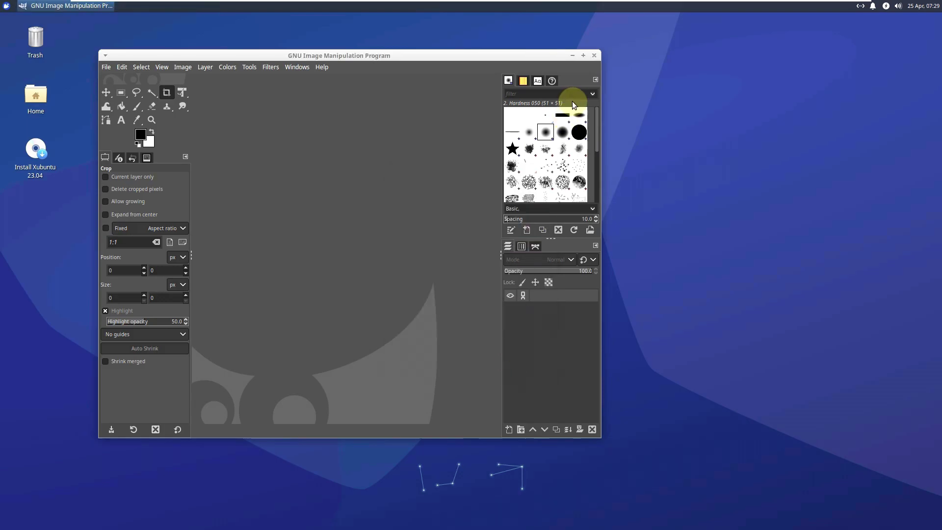
pyautogui.click(593, 56)
# Launch Thunderbird Mail, dismiss the account setup, check its version in the About information, and close the program.
pyautogui.click(6, 6)
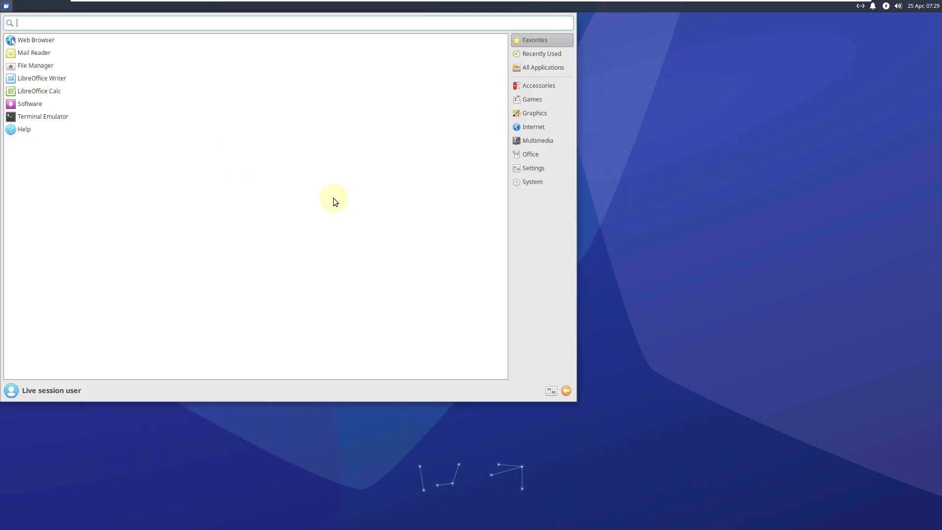
pyautogui.click(533, 88)
pyautogui.click(541, 101)
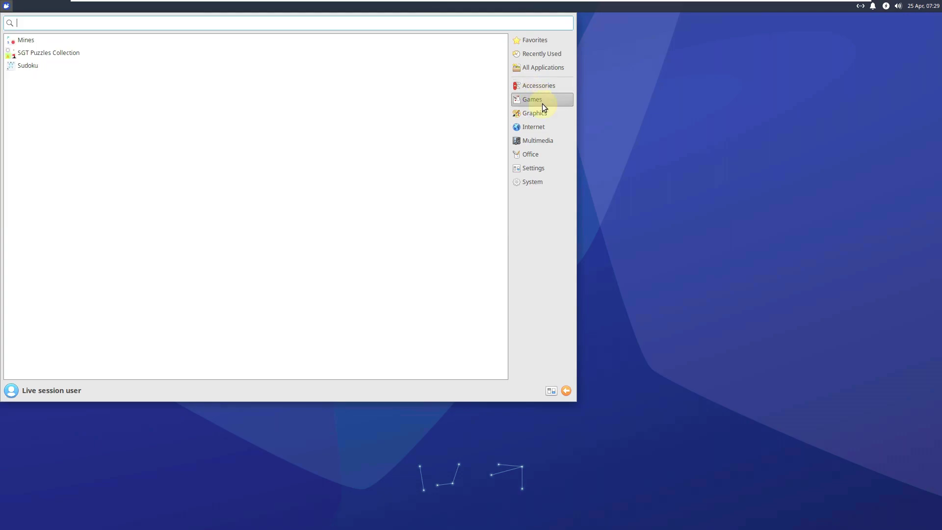
pyautogui.click(546, 112)
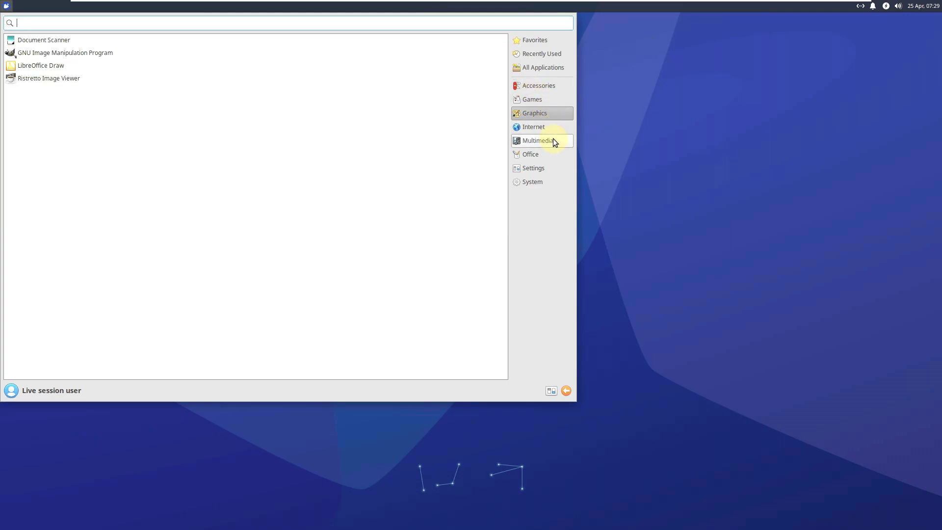
pyautogui.click(552, 131)
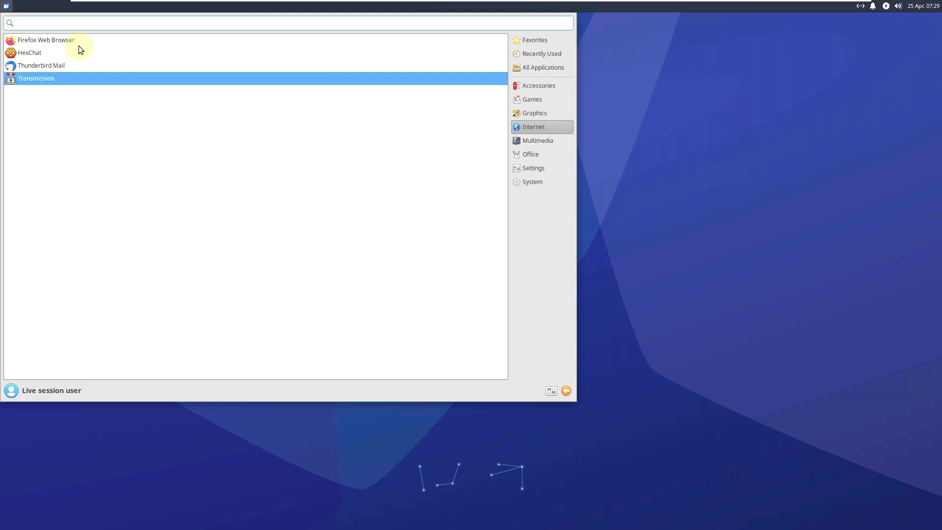
pyautogui.click(75, 65)
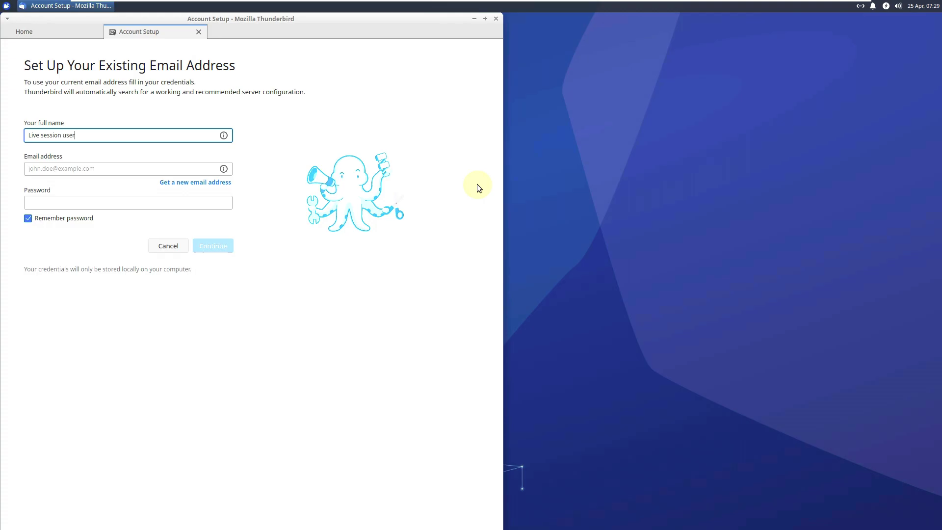
pyautogui.click(198, 31)
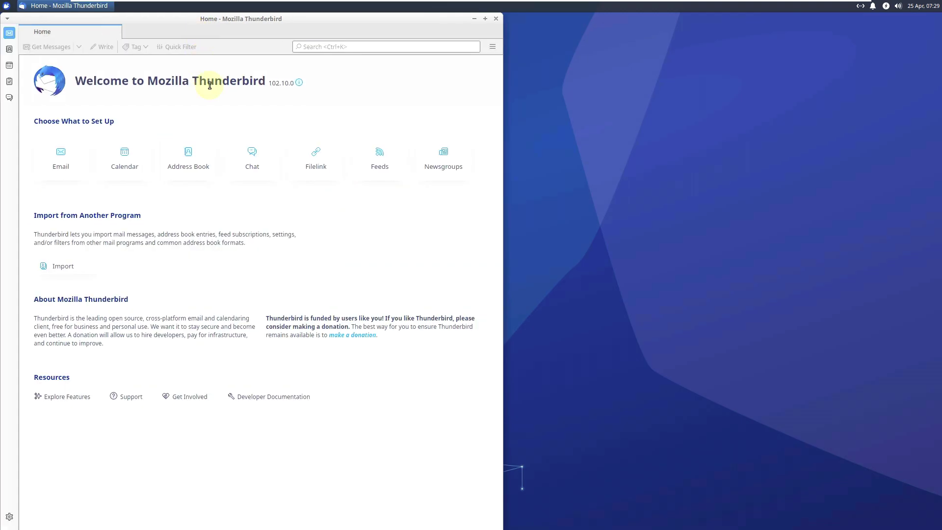
pyautogui.click(299, 83)
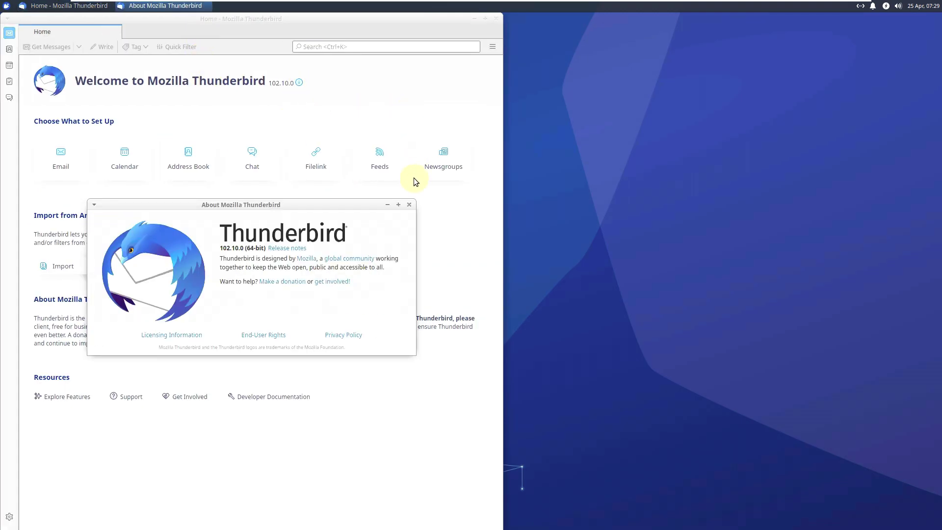
pyautogui.click(410, 204)
pyautogui.click(496, 19)
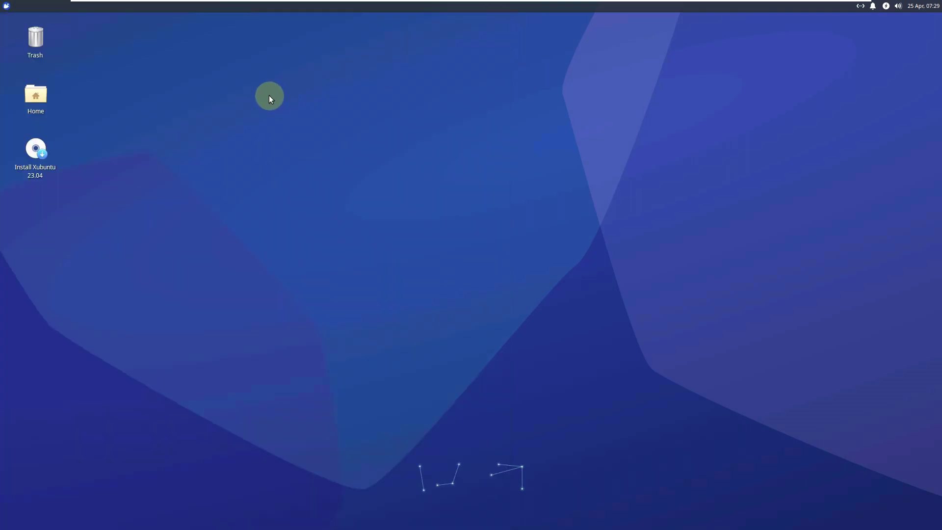
# Open the Task Manager, review CPU and memory usage and the list of running processes, and close it.
pyautogui.click(6, 5)
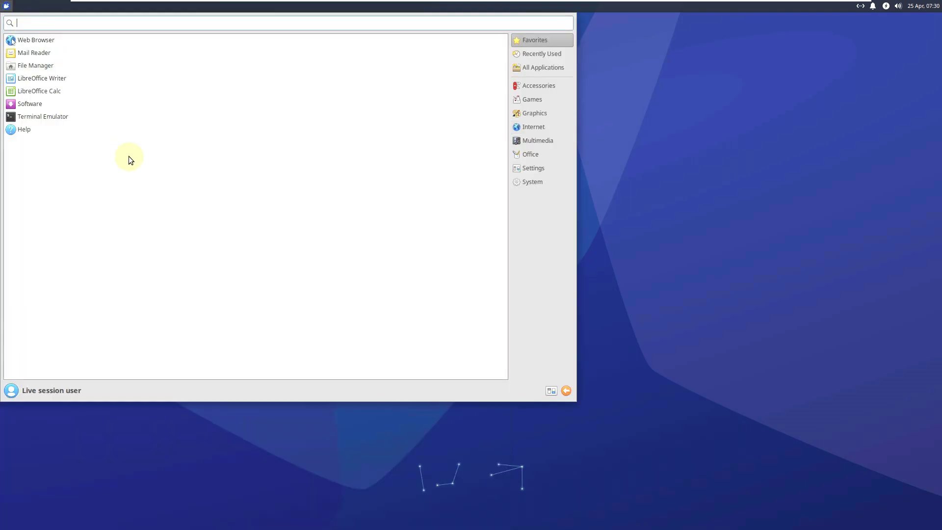
pyautogui.click(533, 179)
pyautogui.click(116, 108)
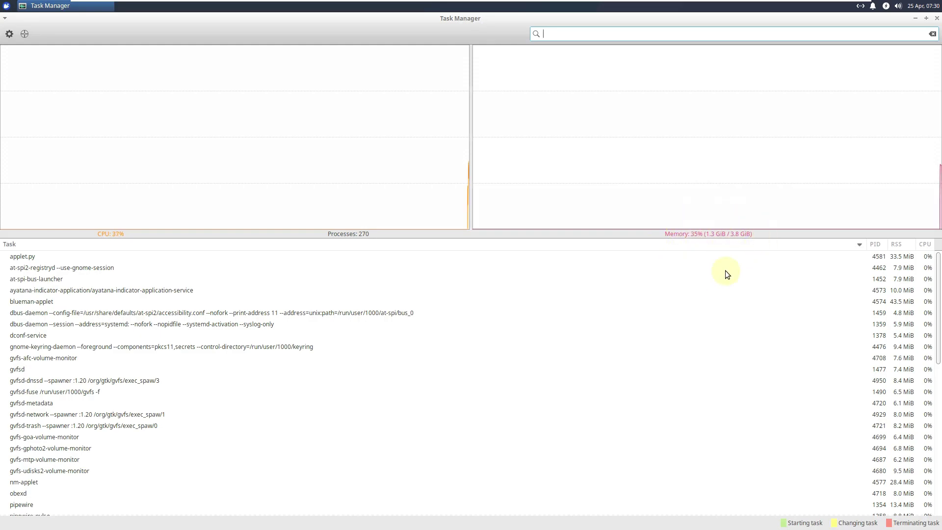
pyautogui.scroll(-10, 508, 334)
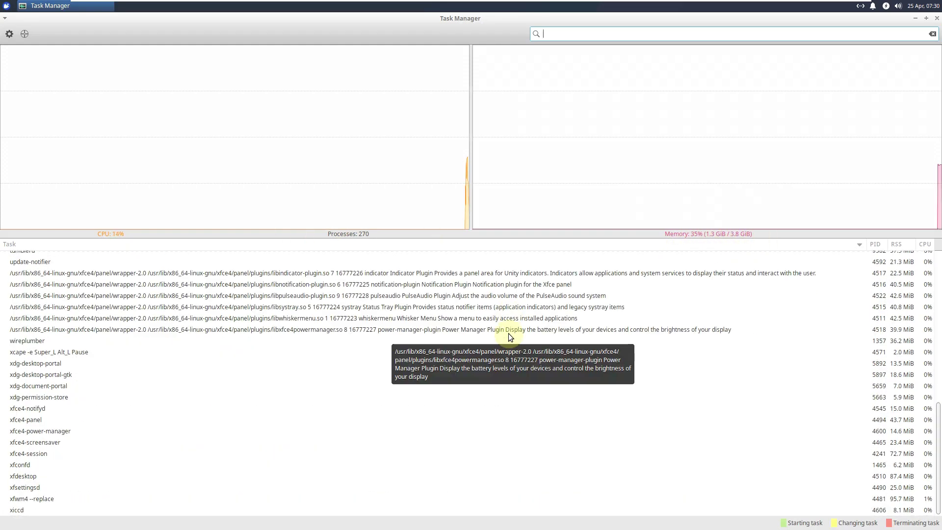
pyautogui.scroll(10, 509, 333)
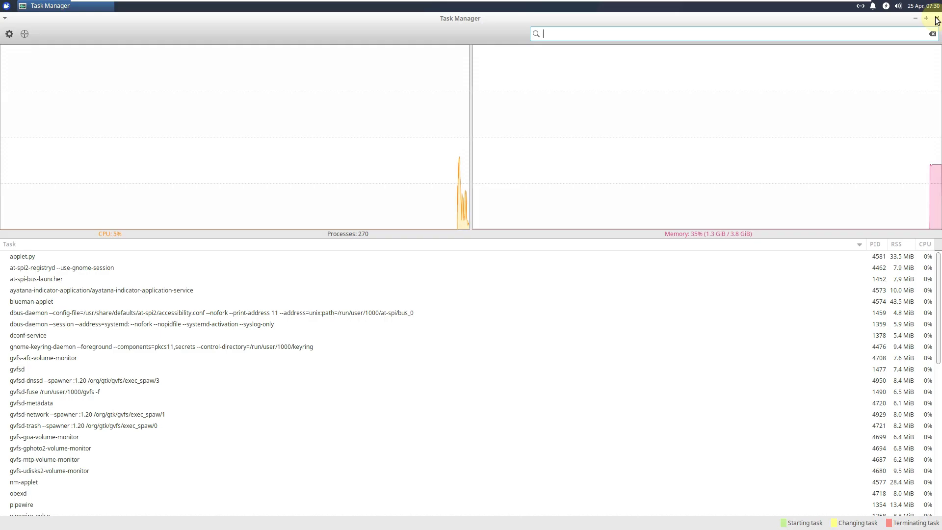
pyautogui.scroll(-10, 827, 364)
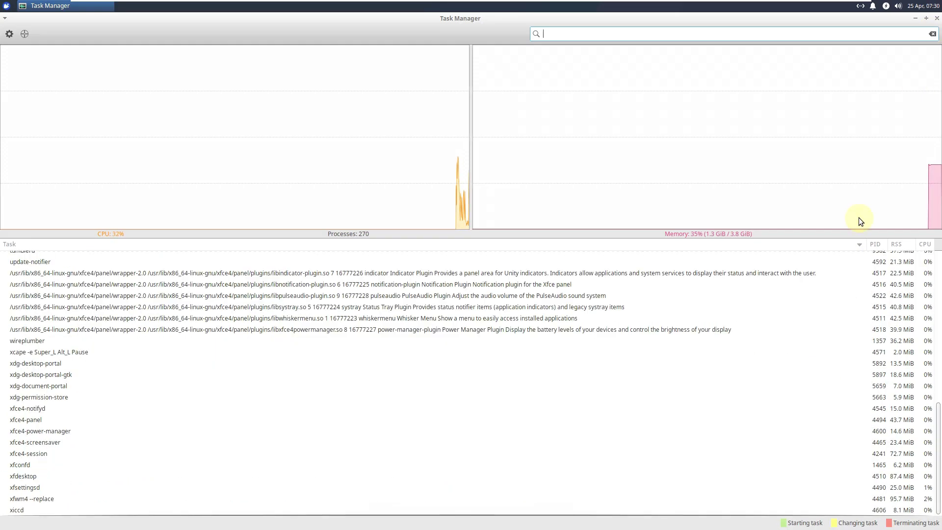
pyautogui.click(937, 19)
# Open the Software application, check its version in the About information, and dismiss that information.
pyautogui.click(6, 6)
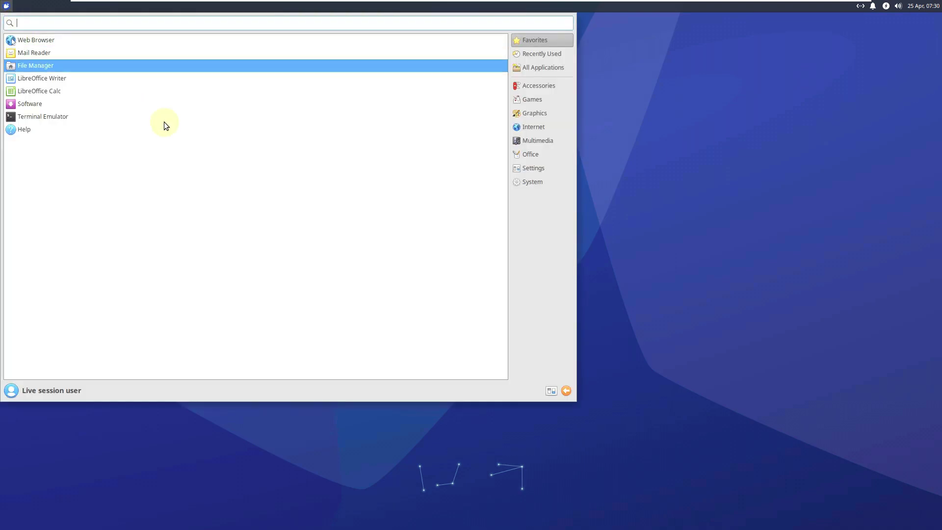
pyautogui.click(219, 105)
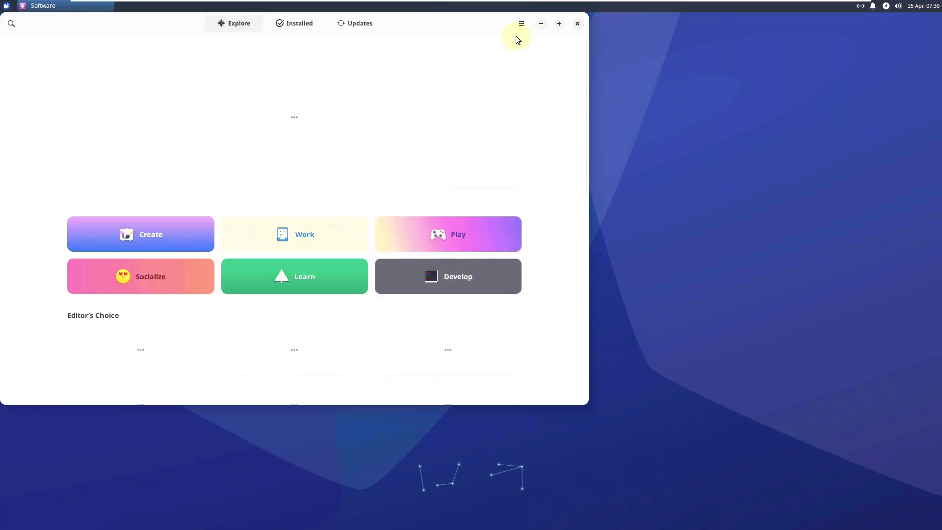
pyautogui.click(521, 25)
pyautogui.click(533, 78)
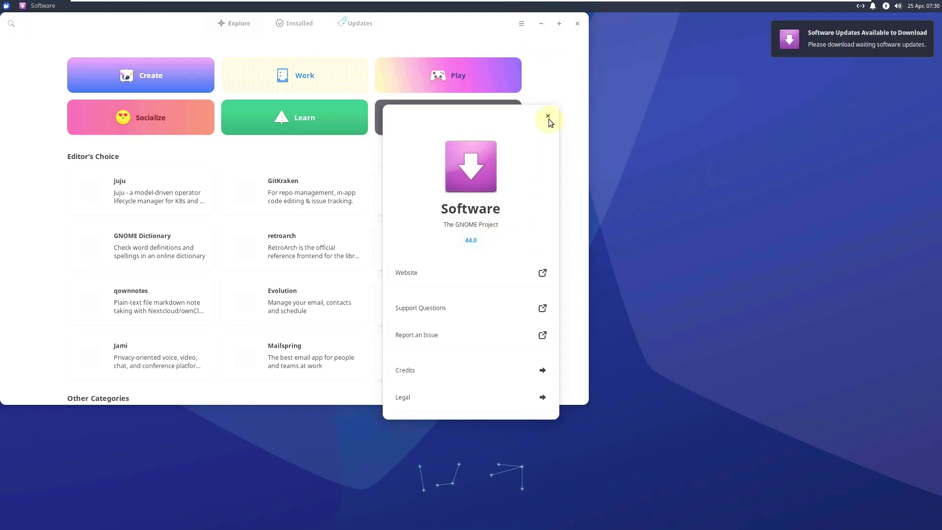
pyautogui.click(548, 117)
# Maximize the Software window, view the details of the available firefox update, and show the installed applications.
pyautogui.click(559, 24)
pyautogui.click(536, 24)
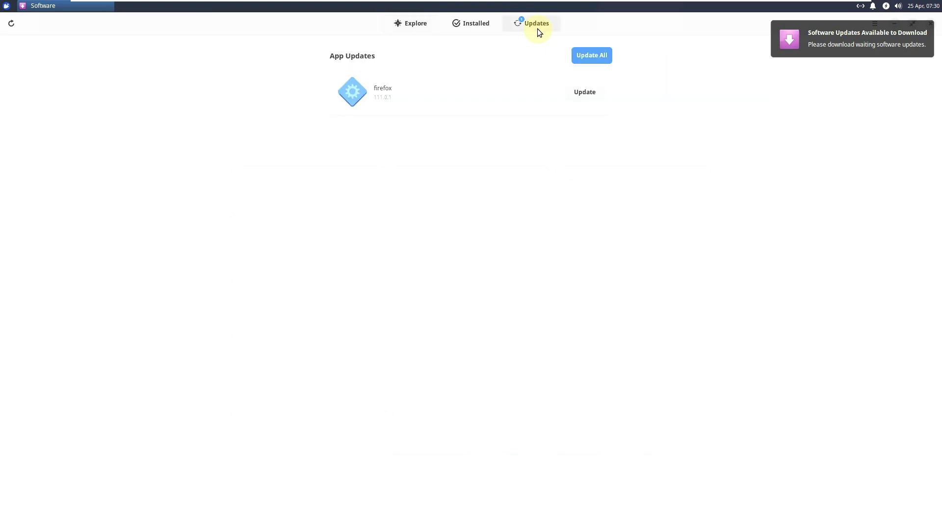
pyautogui.click(444, 101)
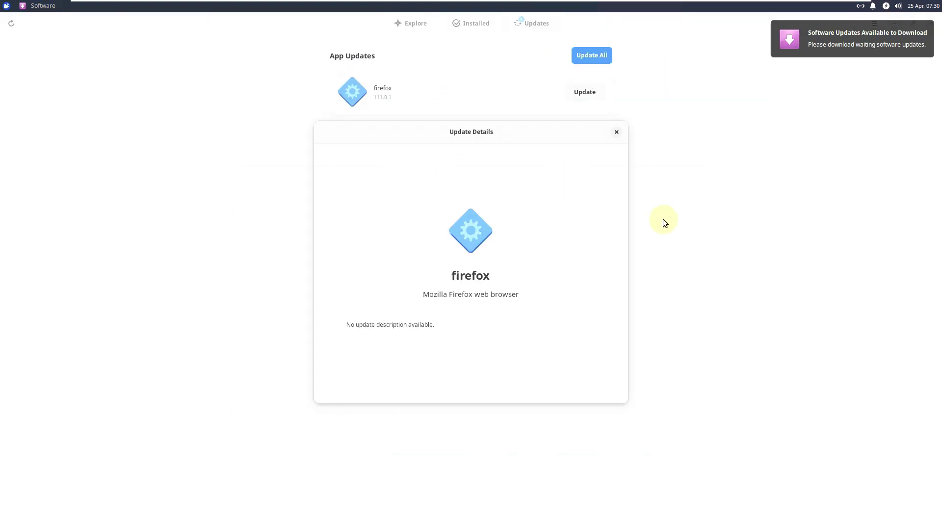
pyautogui.click(616, 132)
pyautogui.click(461, 26)
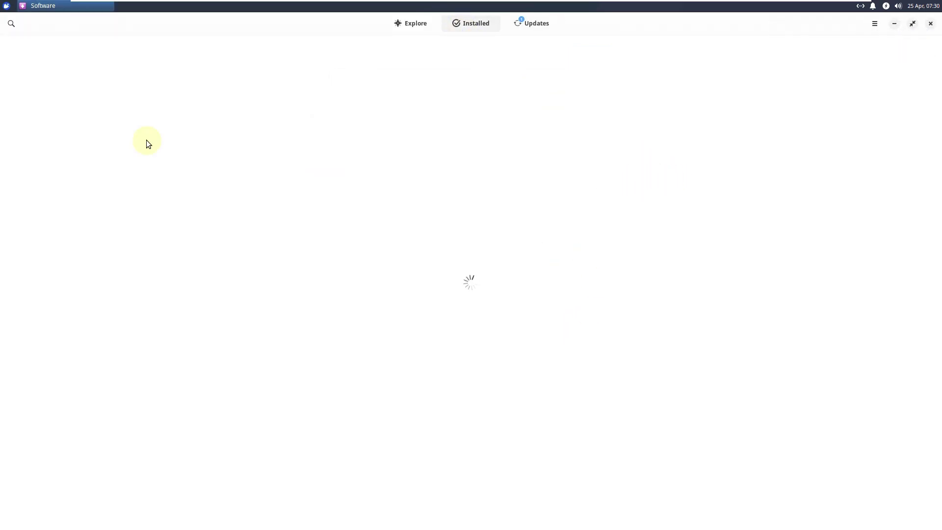
# Launch Synaptic Package Manager from the System applications and check its version in the About information.
pyautogui.click(7, 6)
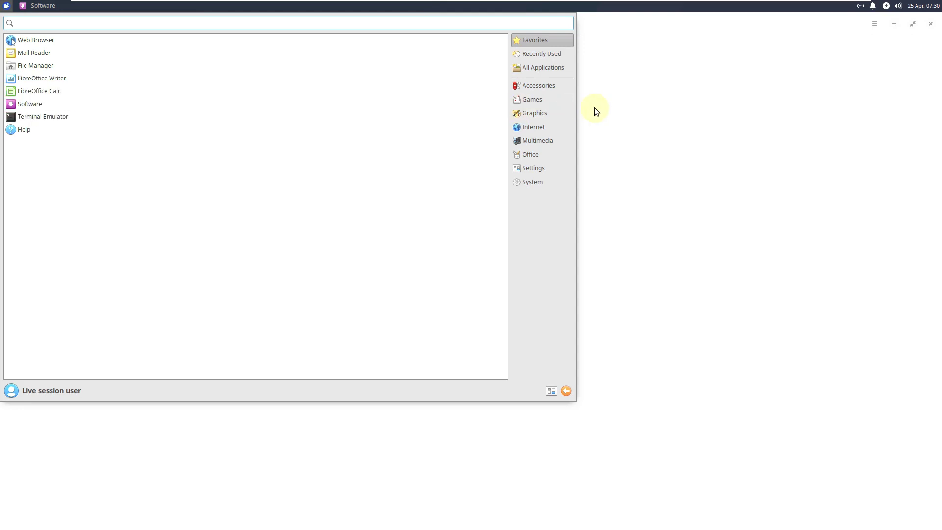
pyautogui.click(554, 165)
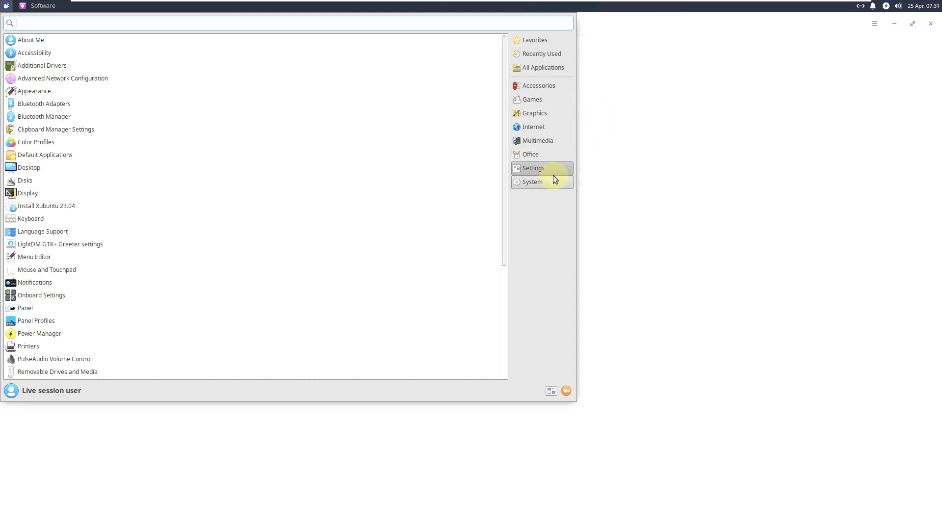
pyautogui.click(553, 178)
pyautogui.click(93, 94)
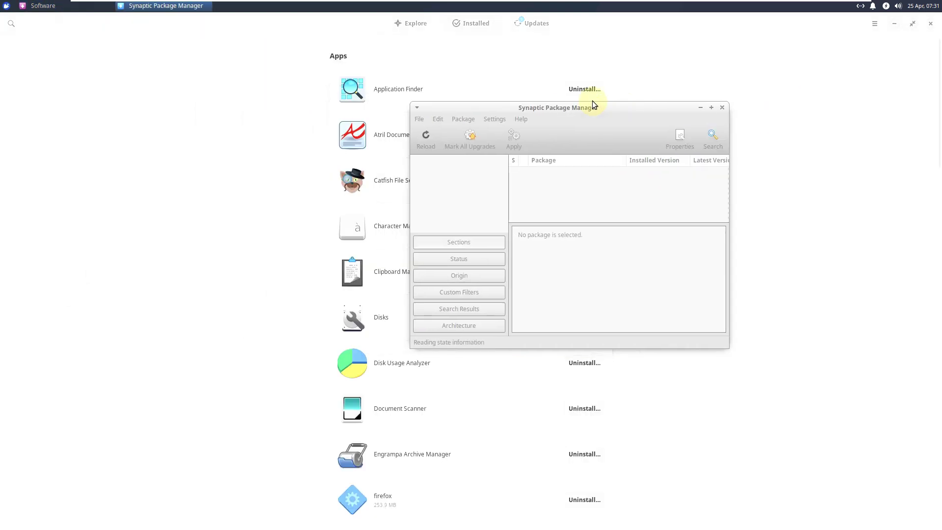
pyautogui.click(520, 118)
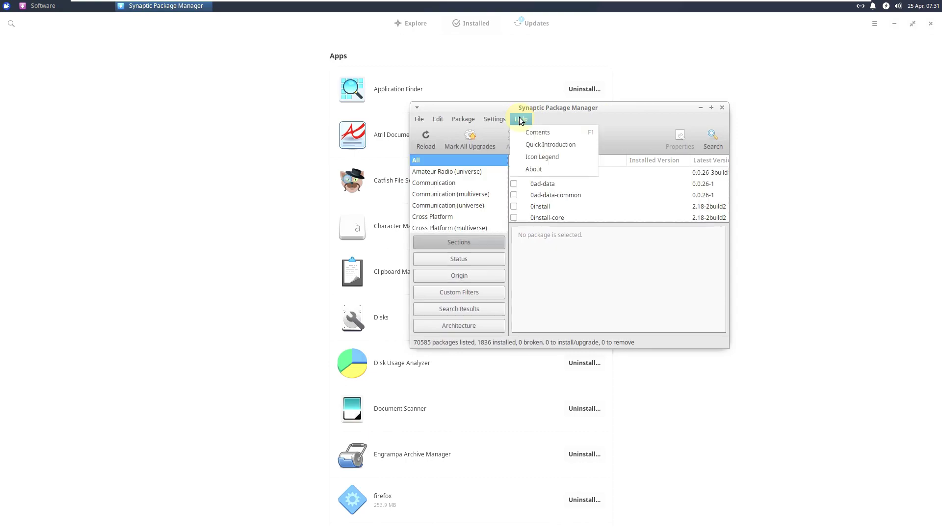
pyautogui.press('Escape')
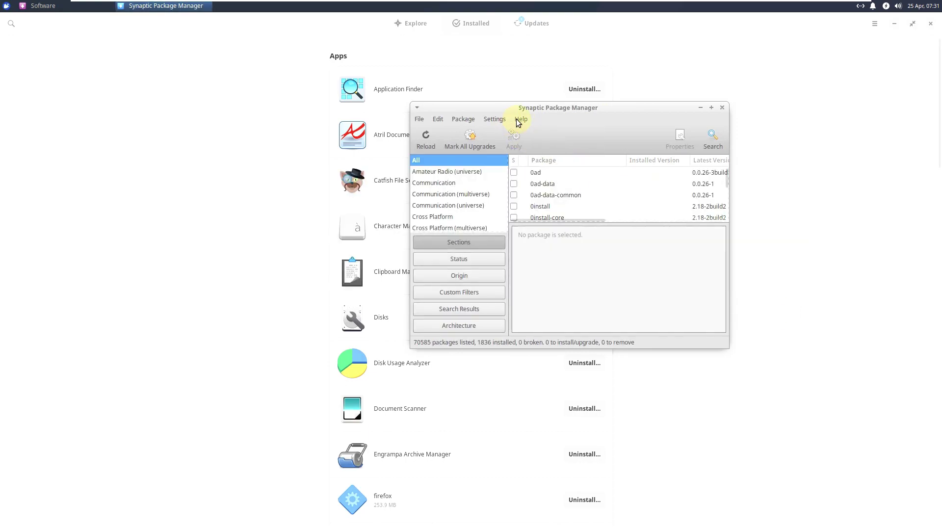
pyautogui.click(520, 119)
pyautogui.click(538, 165)
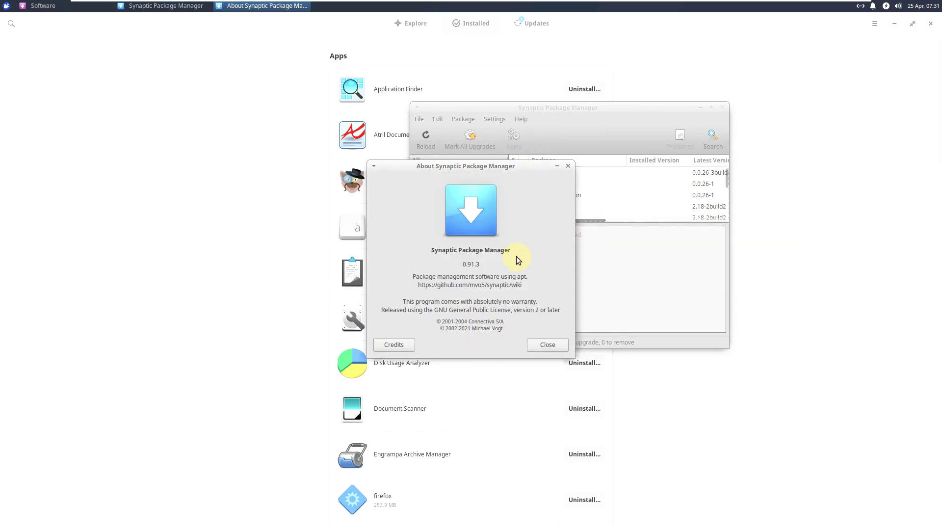
pyautogui.press('Escape')
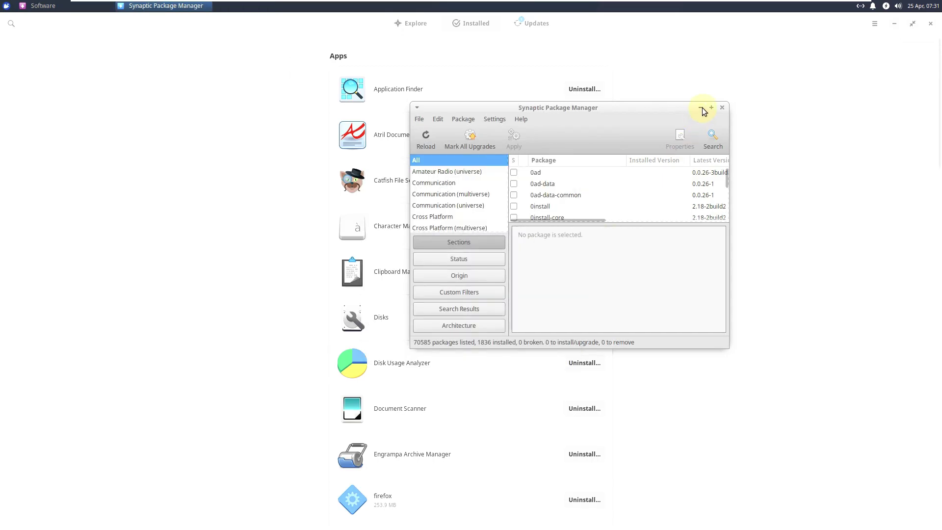
# Maximize the Synaptic window, enlarge the package list by shrinking the description area, and browse the available packages.
pyautogui.click(710, 107)
pyautogui.moveTo(565, 236); pyautogui.dragTo(604, 474)
pyautogui.scroll(-12, 549, 266)
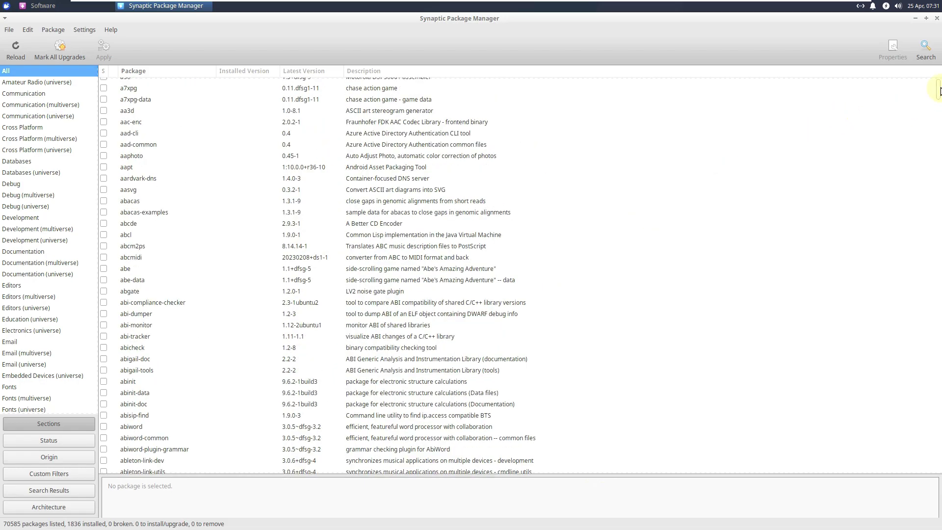
# Browse Synaptic's full package list from the beginning through the lib packages, and close Synaptic Package Manager.
pyautogui.moveTo(938, 96); pyautogui.dragTo(938, 86)
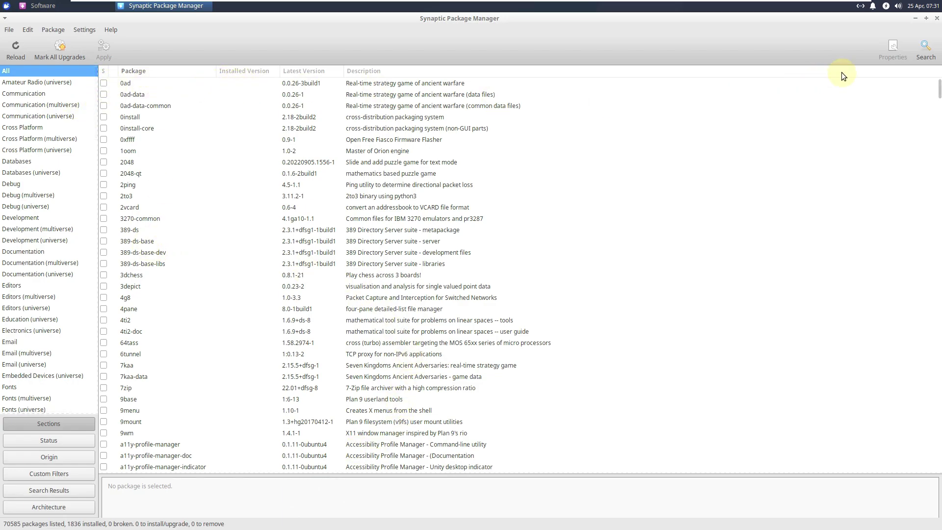
pyautogui.moveTo(940, 92); pyautogui.dragTo(939, 271)
pyautogui.scroll(17, 714, 173)
pyautogui.scroll(15, 714, 172)
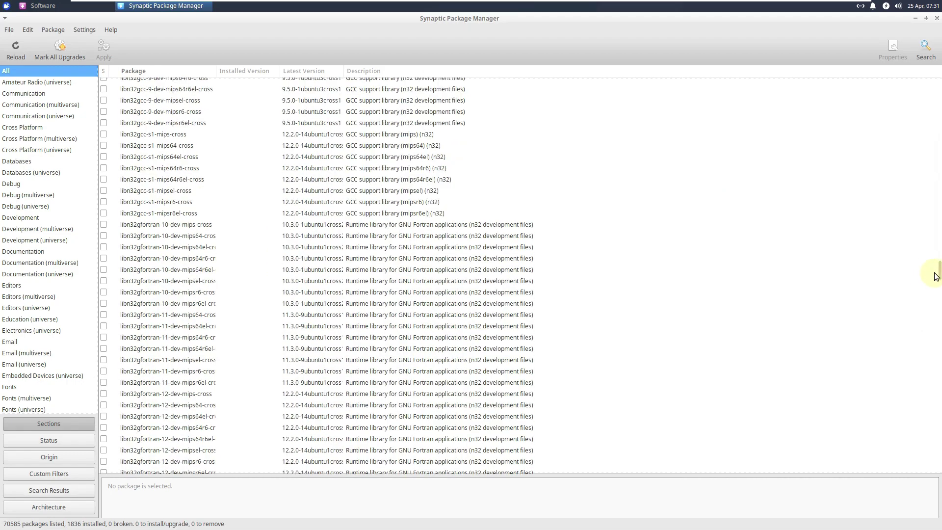
pyautogui.moveTo(940, 267); pyautogui.dragTo(939, 262)
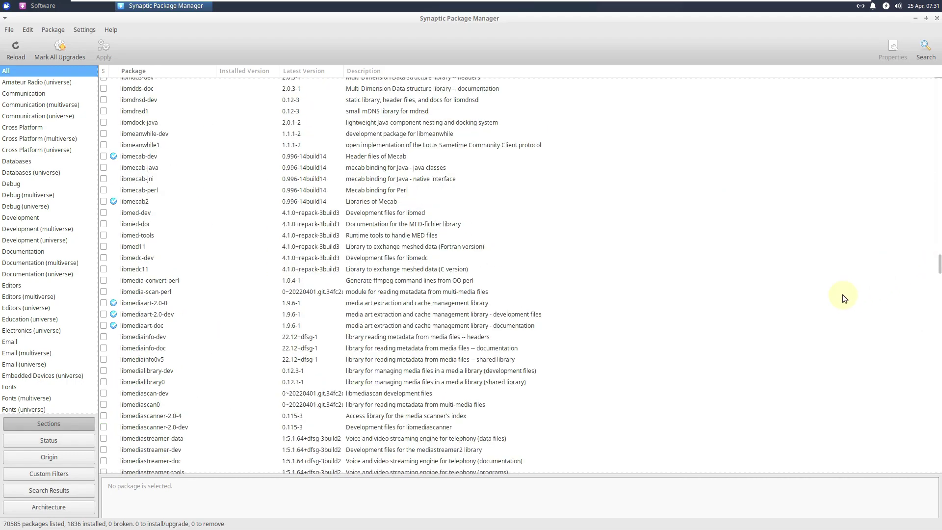
pyautogui.scroll(-15, 841, 296)
pyautogui.scroll(-4, 799, 310)
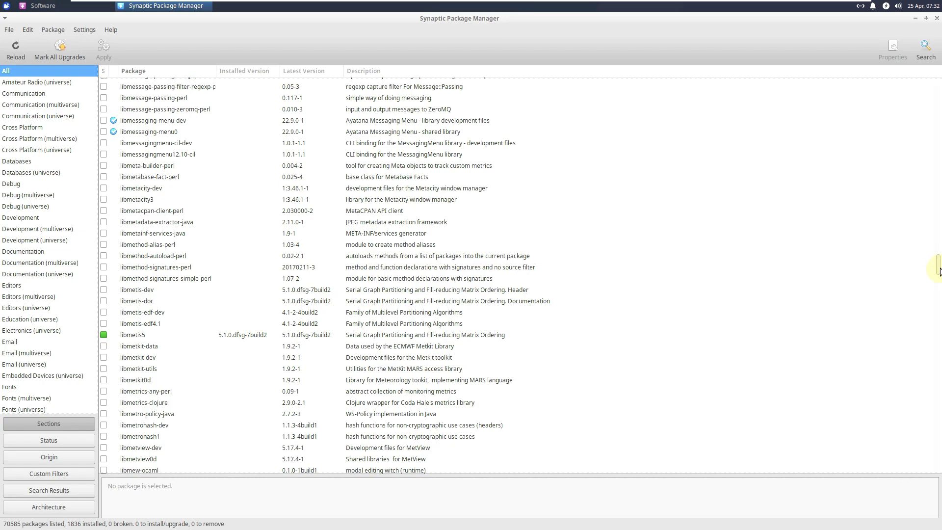
pyautogui.moveTo(940, 271); pyautogui.dragTo(939, 324)
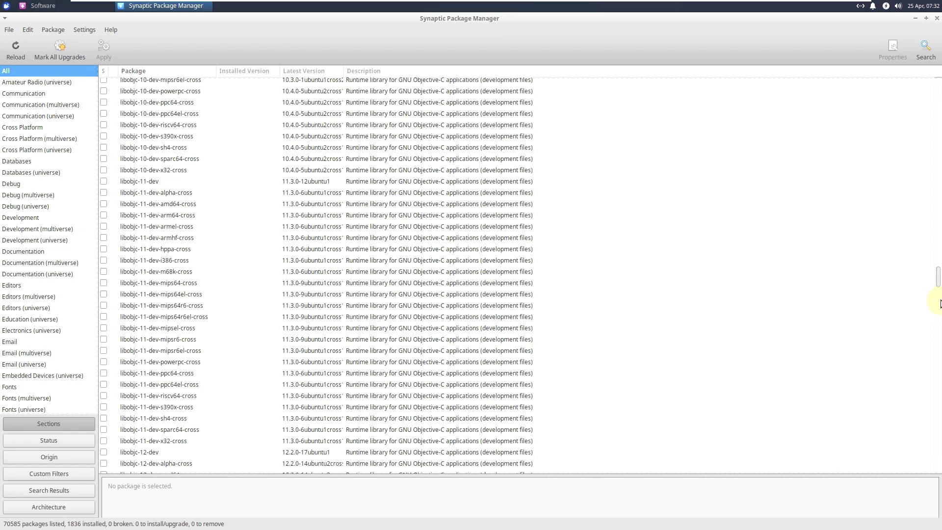
pyautogui.click(939, 304)
pyautogui.moveTo(939, 316); pyautogui.dragTo(939, 27)
pyautogui.click(937, 19)
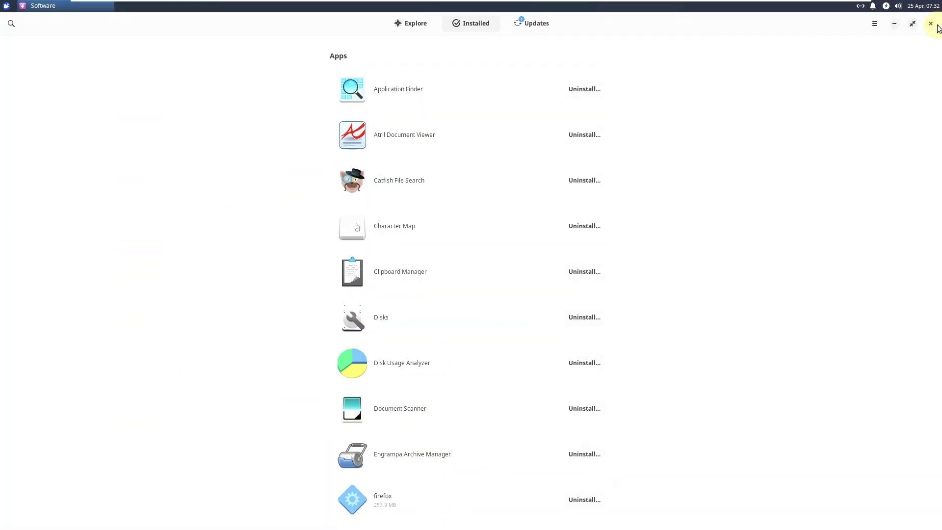
# Look through the installed applications in Software, view HexChat's details down to its version information, and return to the list.
pyautogui.scroll(-4, 470, 262)
pyautogui.scroll(-8, 469, 261)
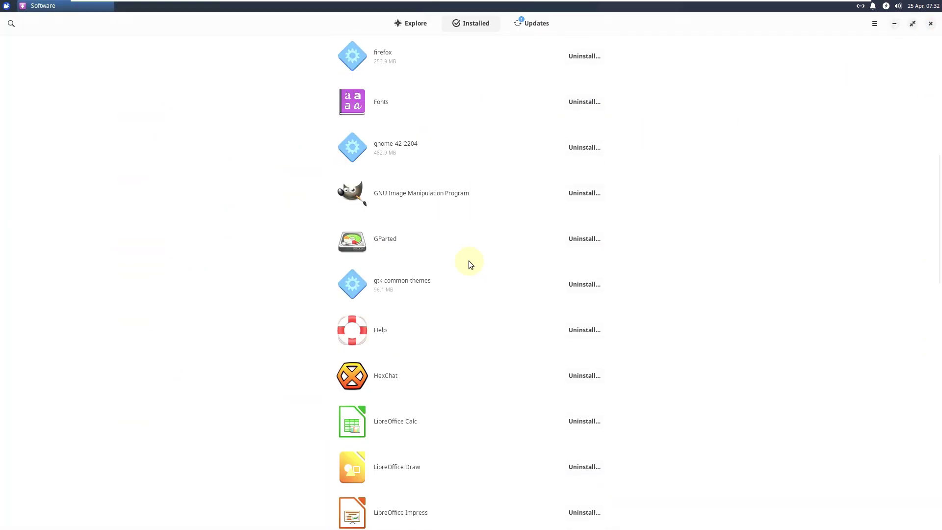
pyautogui.click(471, 186)
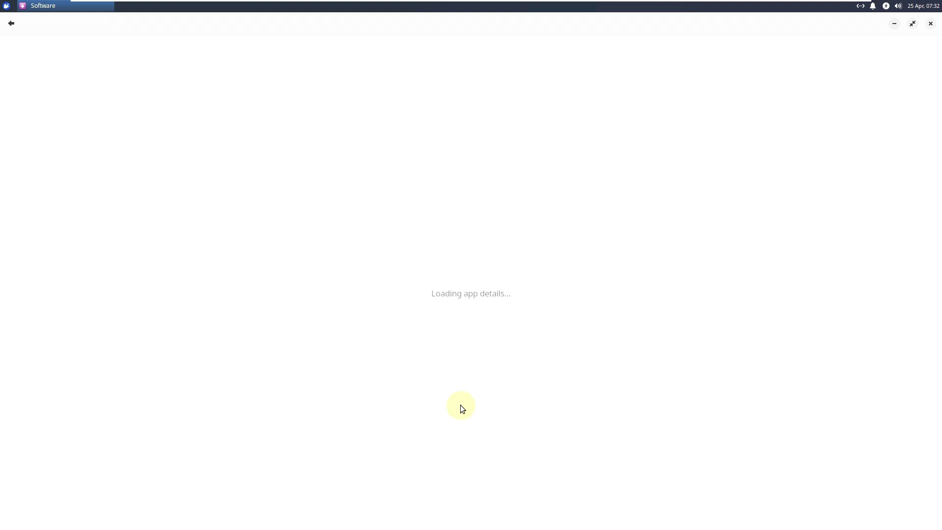
pyautogui.scroll(-10, 481, 309)
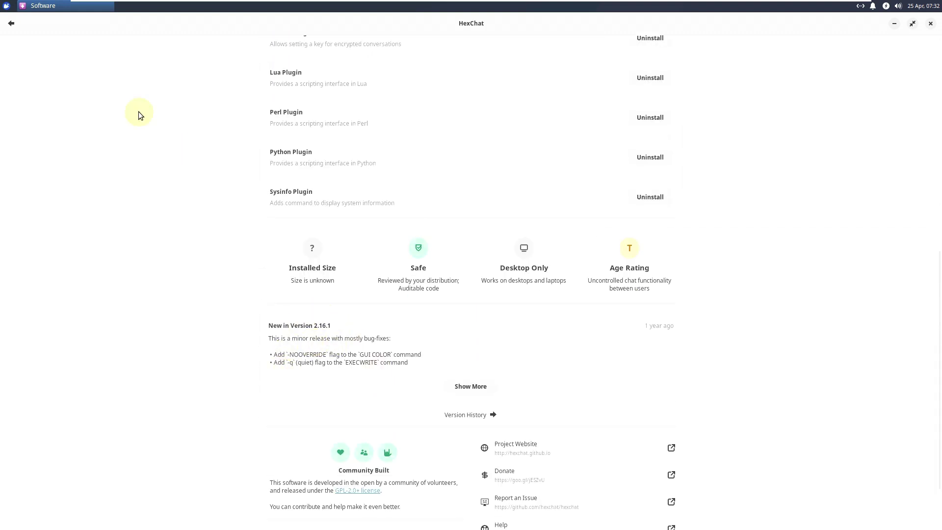
pyautogui.click(11, 23)
# View the details of Ristretto Image Viewer and Parole from the installed applications, returning to the list after each.
pyautogui.scroll(-6, 559, 251)
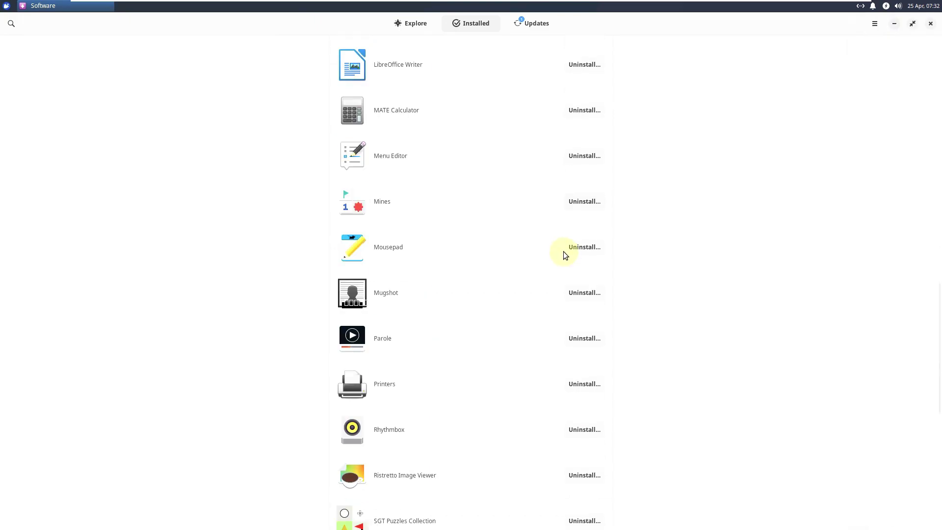
pyautogui.click(437, 485)
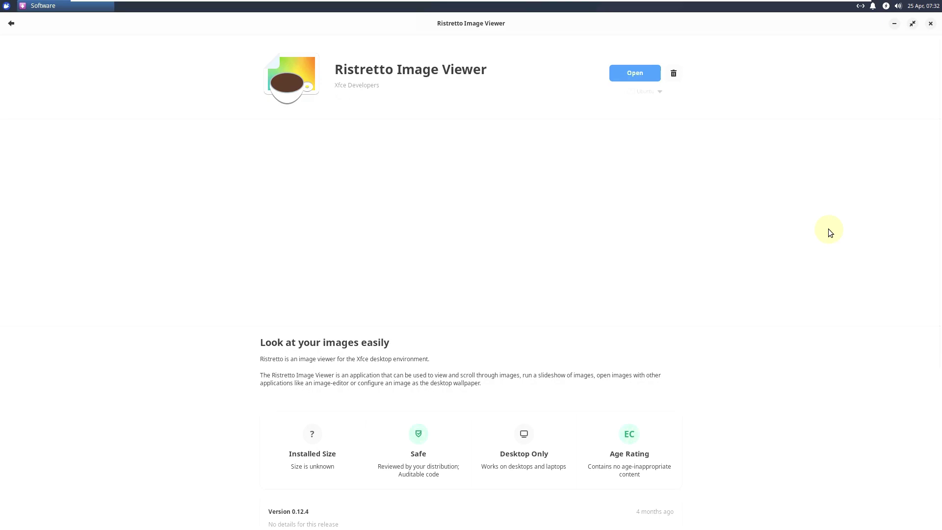
pyautogui.click(12, 23)
pyautogui.click(450, 336)
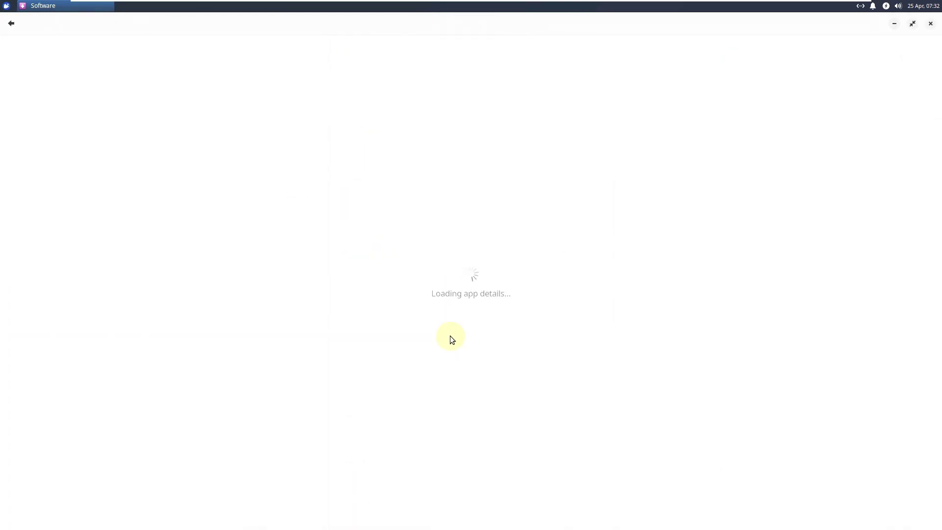
pyautogui.scroll(-3, 405, 433)
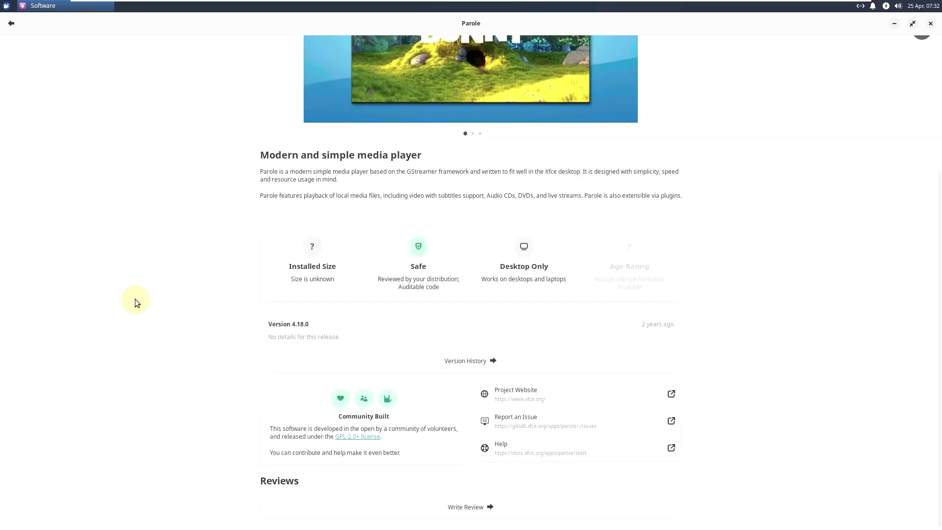
pyautogui.click(11, 24)
# Look through the rest of the installed applications, check and dismiss the About Software information, and close Software.
pyautogui.scroll(-10, 786, 285)
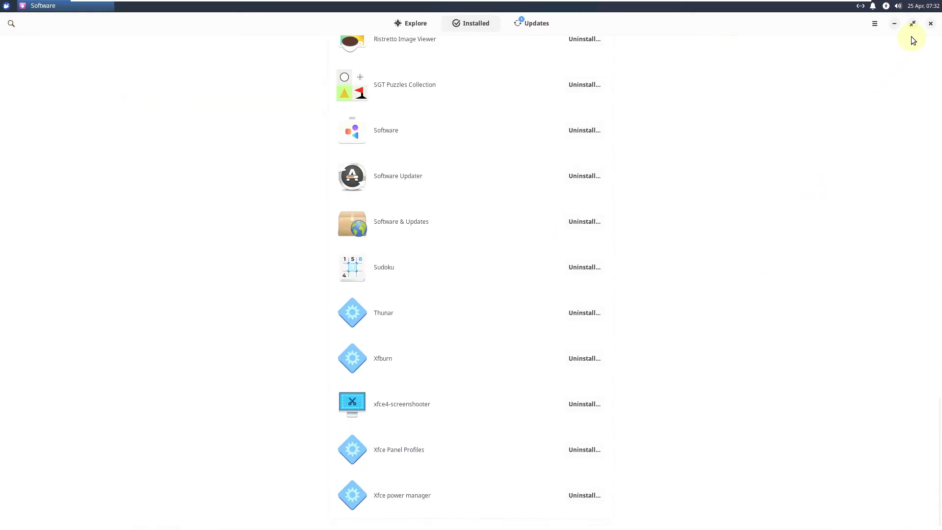
pyautogui.click(874, 24)
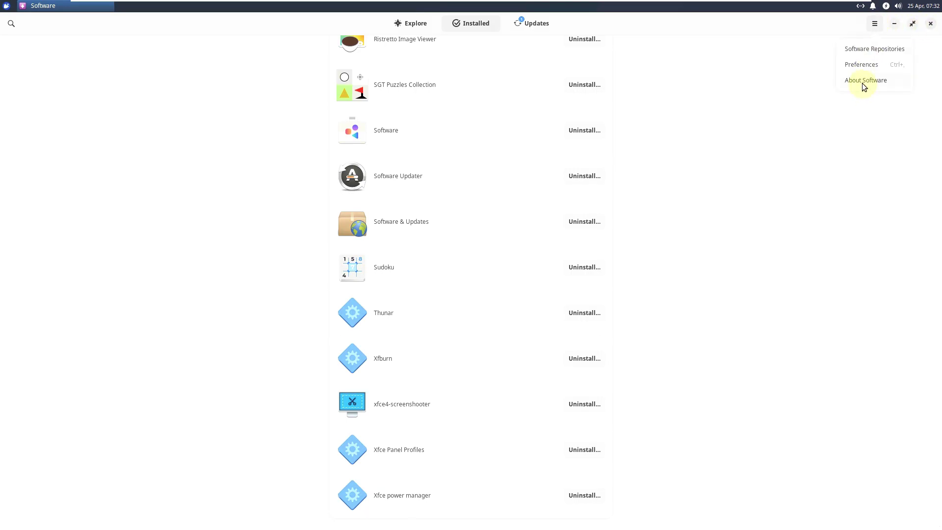
pyautogui.click(863, 82)
pyautogui.click(546, 117)
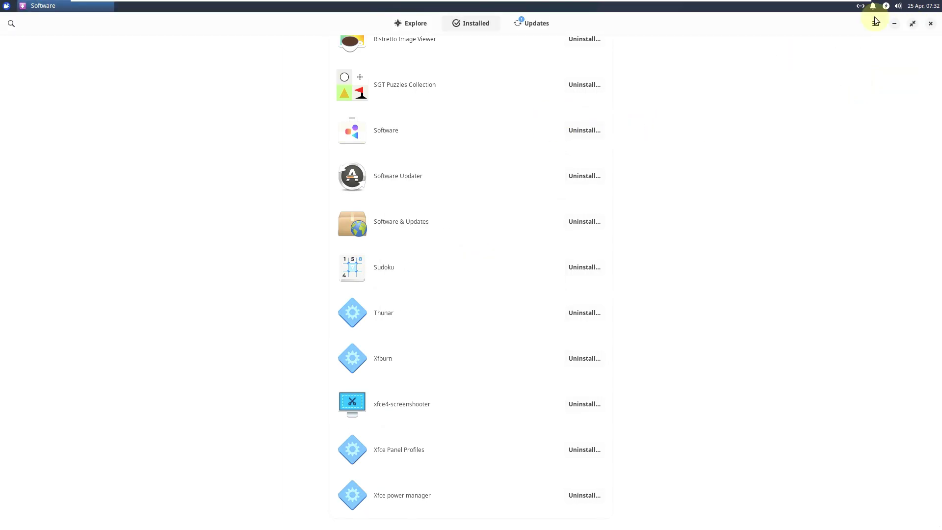
pyautogui.click(930, 24)
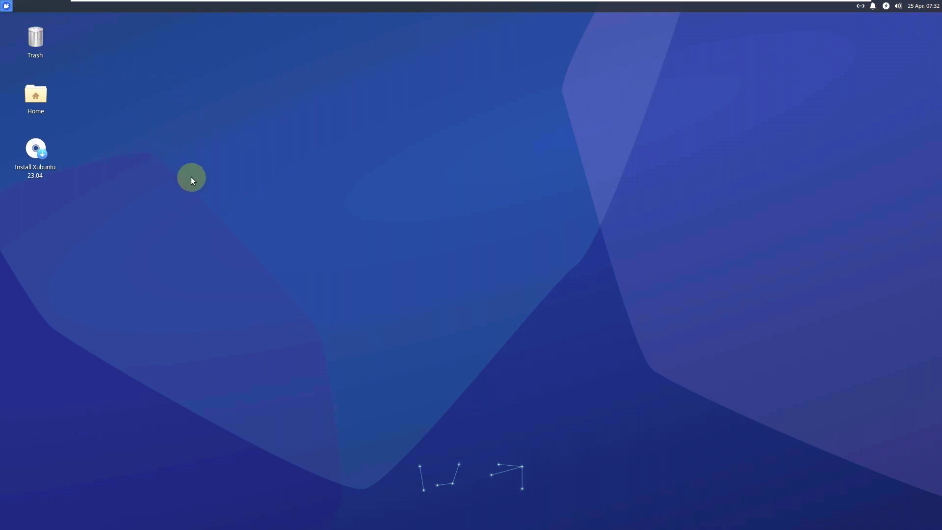
# Shut down the Xubuntu live session without saving the session for future logins.
pyautogui.click(10, 9)
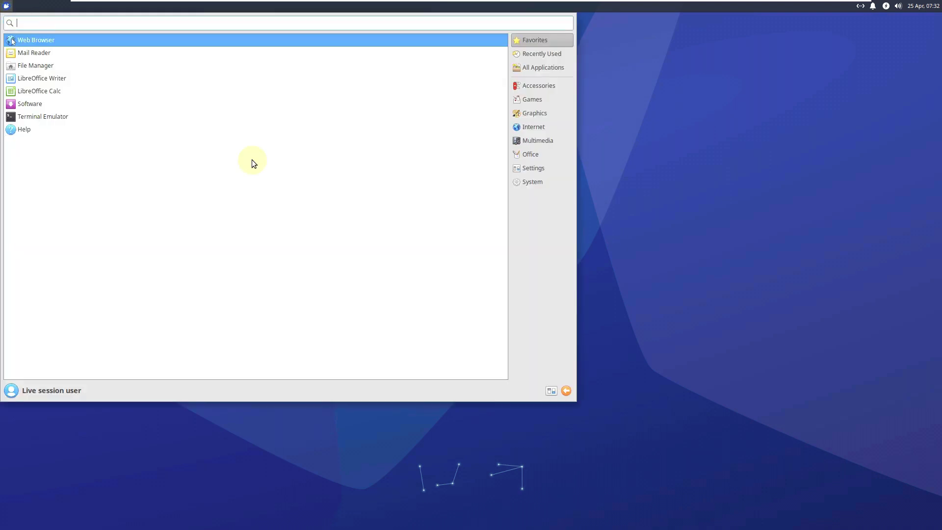
pyautogui.click(566, 387)
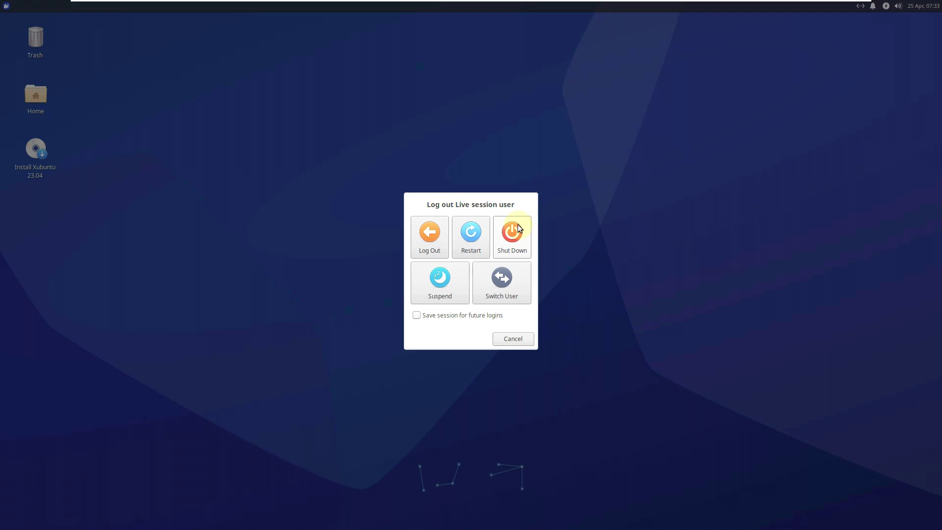
pyautogui.click(518, 227)
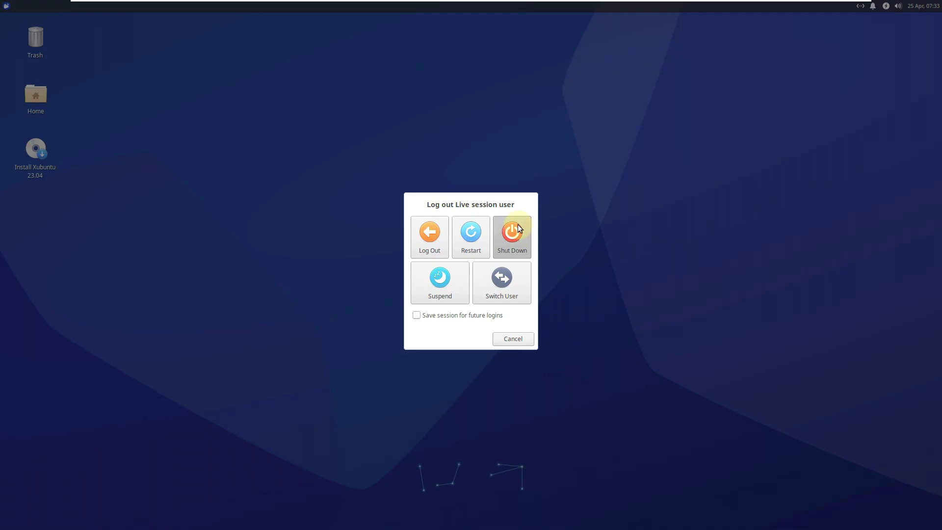